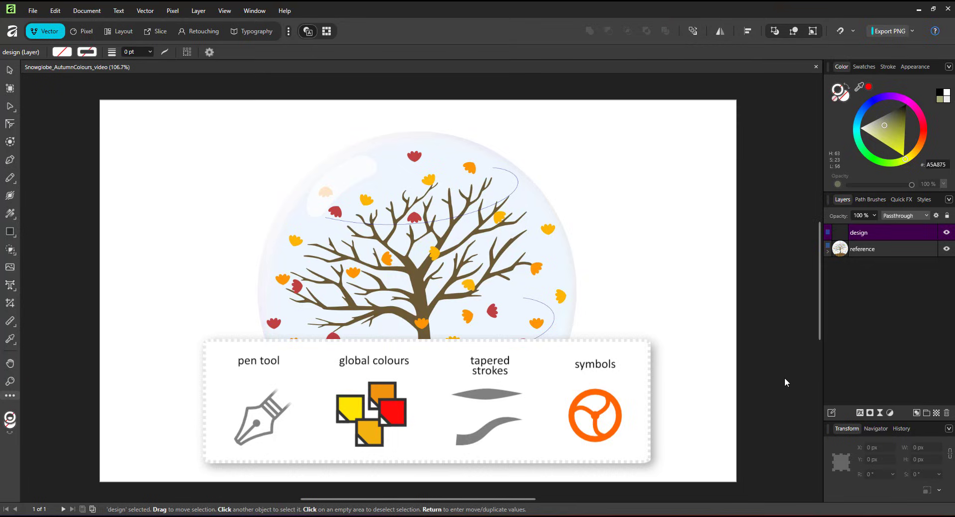
Step: Hide the full-size reference illustration and show the small reference circle and the olive background rectangle in the reference layer
click(827, 252)
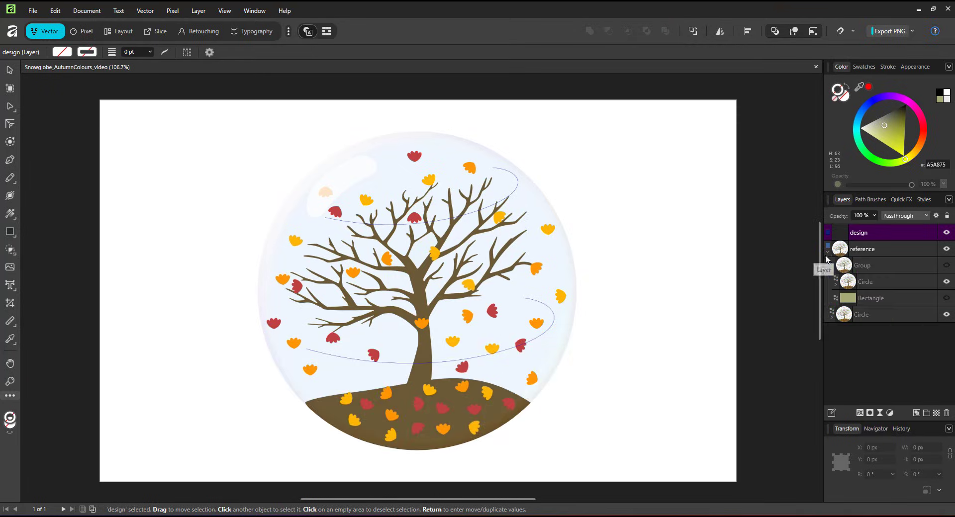
click(947, 314)
click(947, 265)
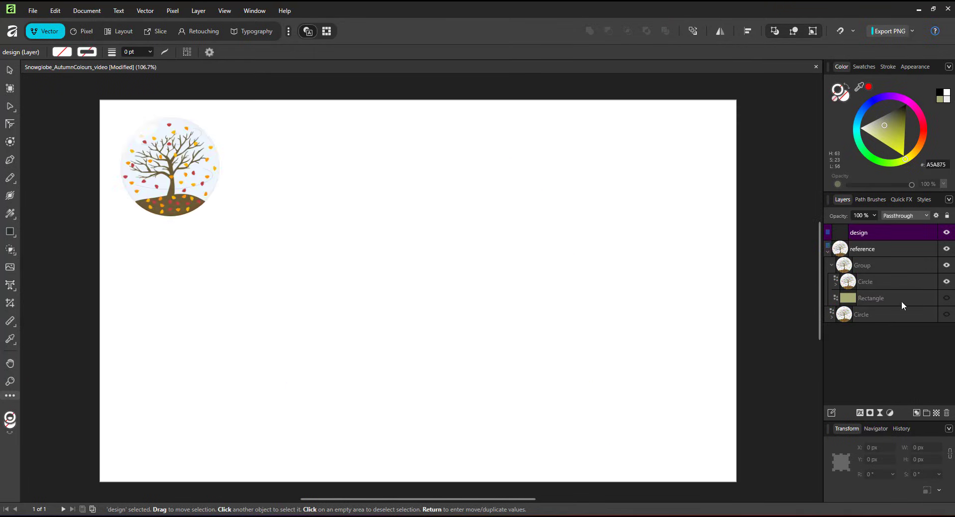
click(884, 302)
click(946, 298)
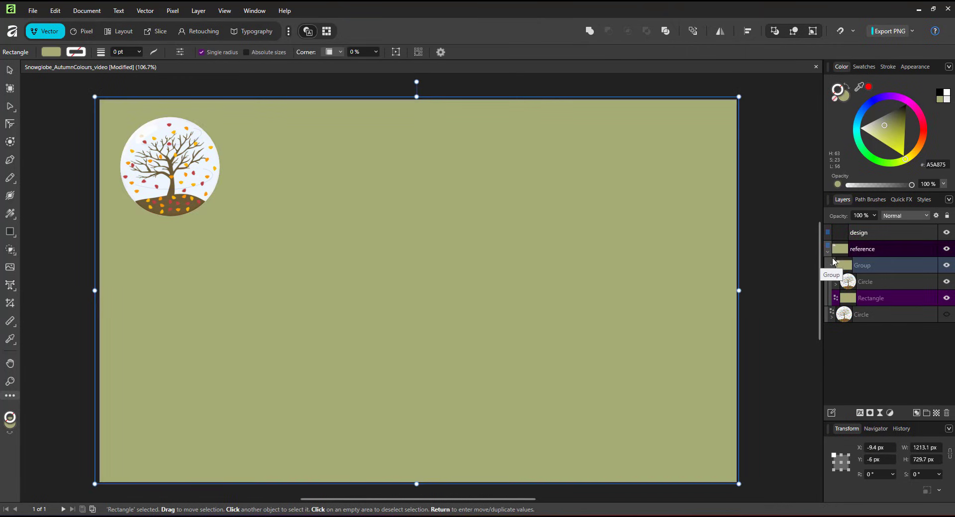
click(828, 254)
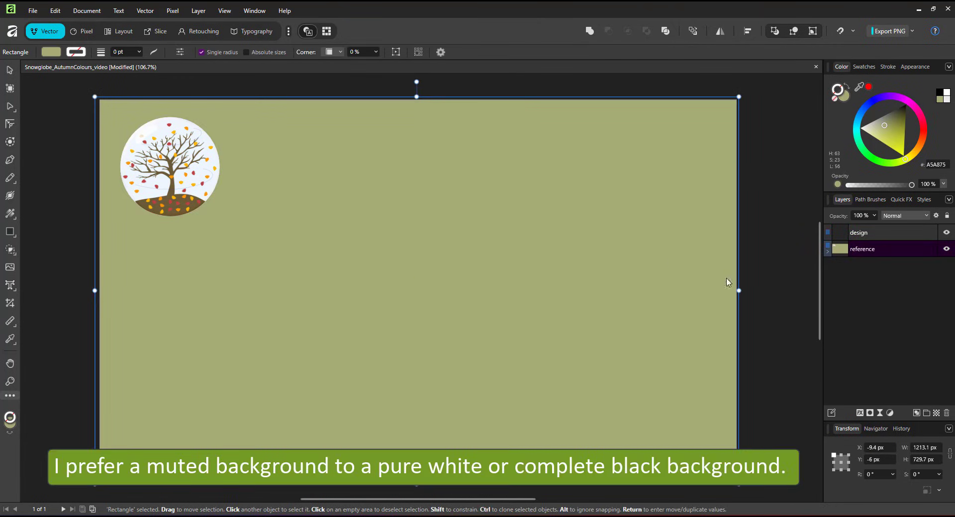
Step: Draw a white circle about 455 px wide on the design layer as the globe and centre it on the canvas
click(875, 232)
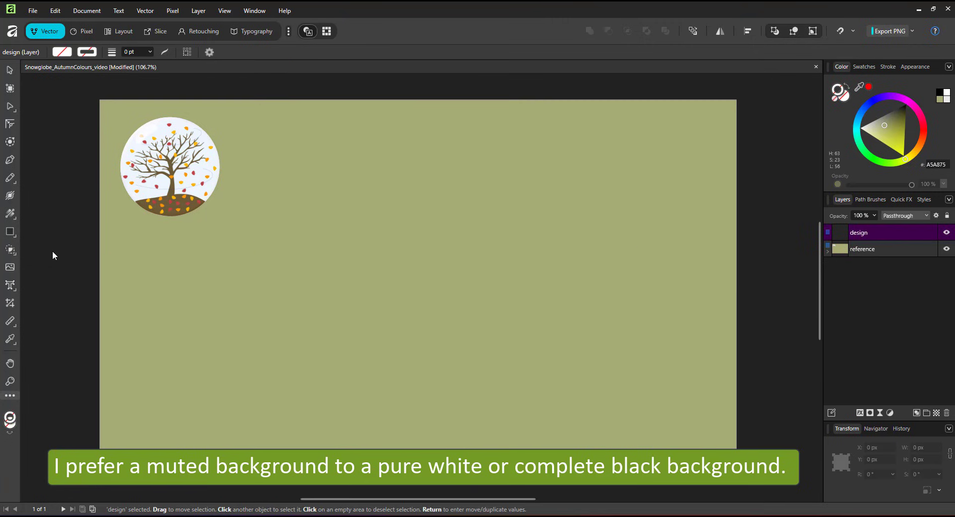
click(13, 234)
click(59, 194)
drag(302, 161, 545, 401)
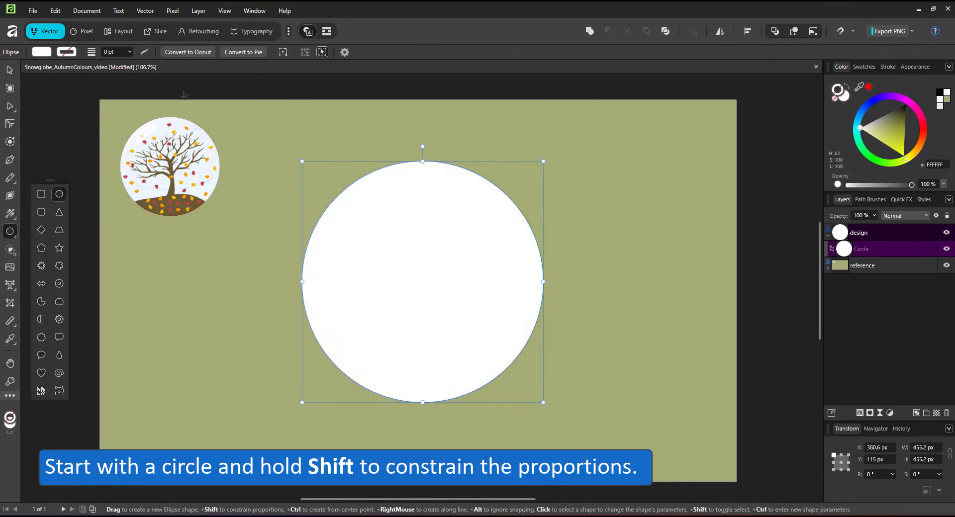
click(10, 70)
mouse_move(454, 234)
mouse_down()
mouse_move(434, 230)
mouse_move(450, 224)
mouse_up()
Step: Draw a flat ellipse about 302 × 52 px across the globe's lower edge and fill it with dark red 7F2325
click(10, 232)
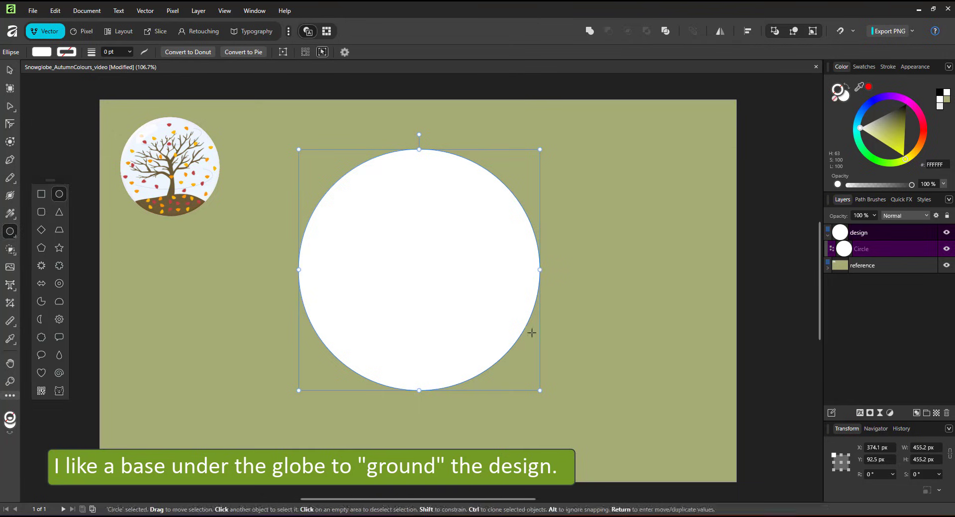
drag(341, 375, 500, 402)
click(10, 69)
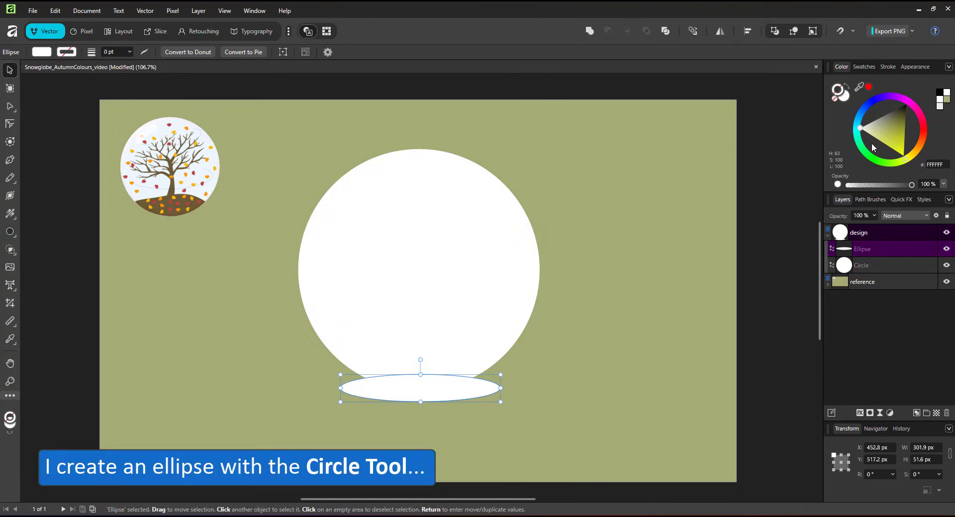
mouse_move(888, 130)
mouse_down()
mouse_move(881, 120)
mouse_move(905, 133)
mouse_move(897, 112)
mouse_move(891, 120)
mouse_up()
click(923, 130)
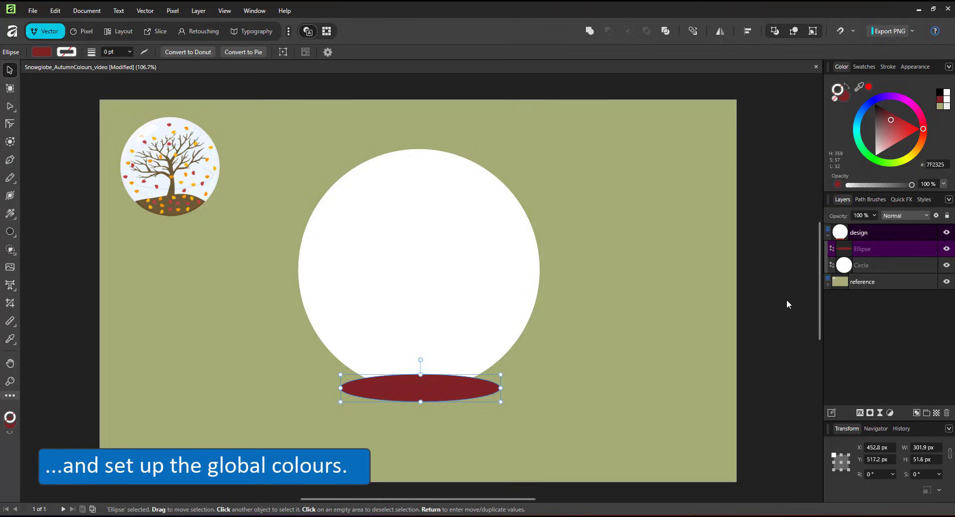
Step: Add a global colour to the document swatches, sampled from the white globe circle
click(865, 67)
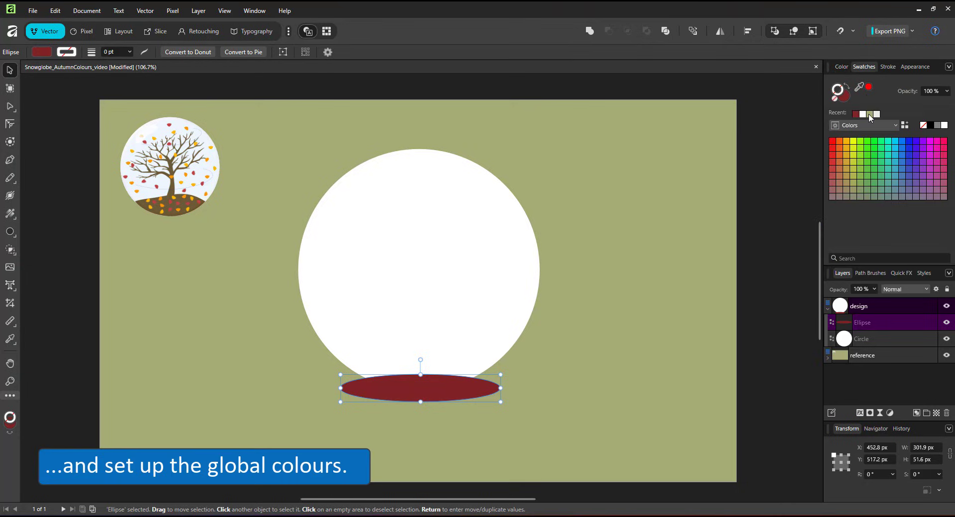
click(889, 124)
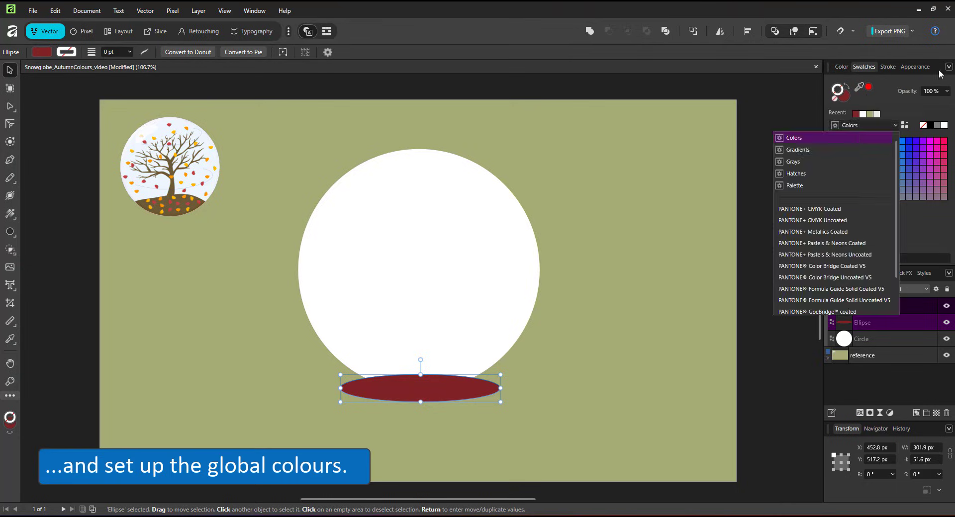
click(949, 66)
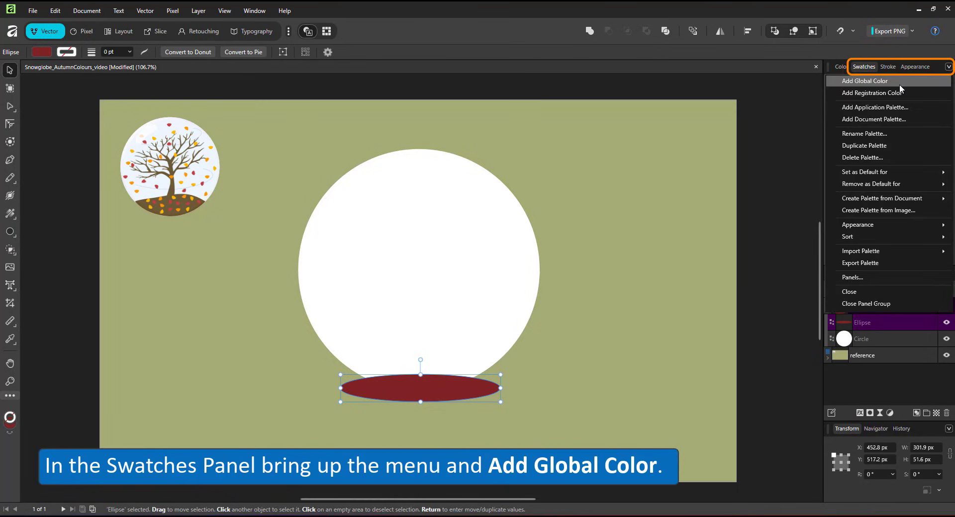
click(865, 81)
drag(527, 196, 356, 272)
click(479, 337)
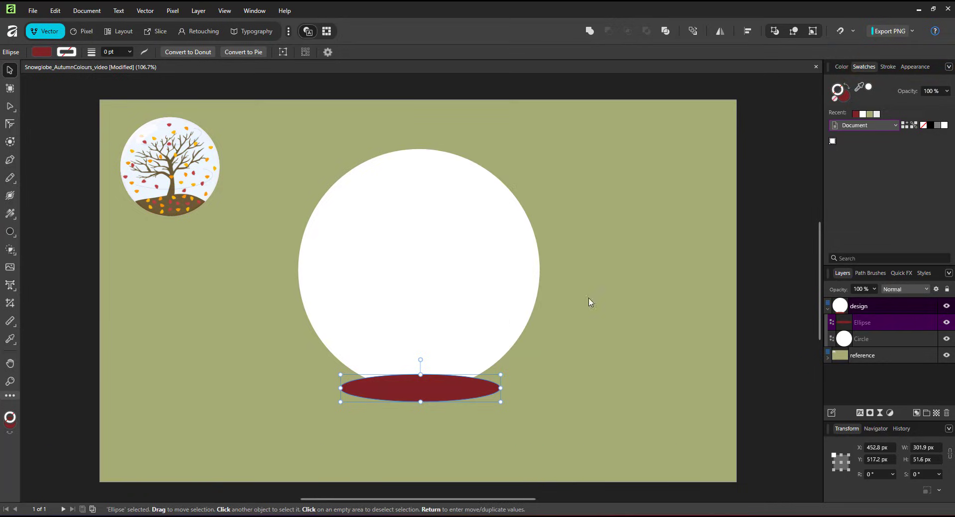
Step: Add a dark red global colour, 7F2325, sampled from the base ellipse
click(847, 128)
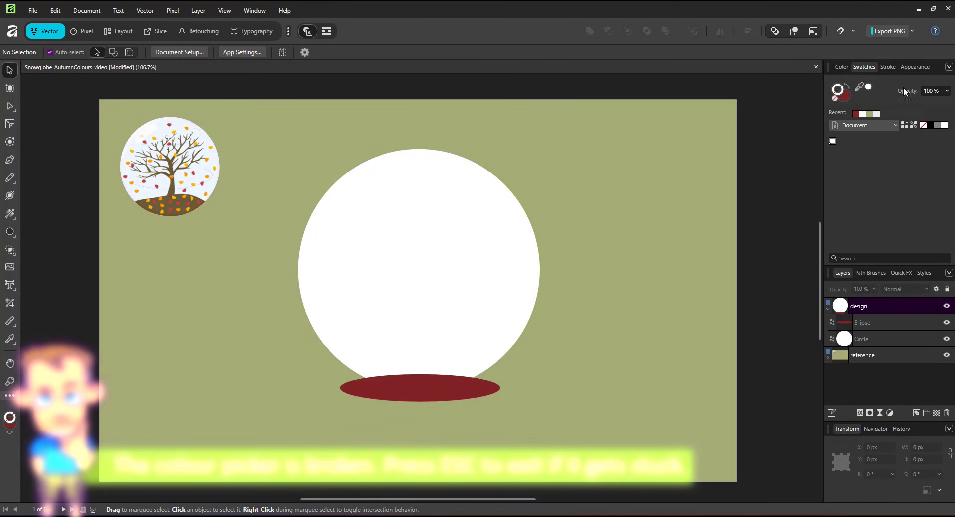
click(949, 67)
click(891, 83)
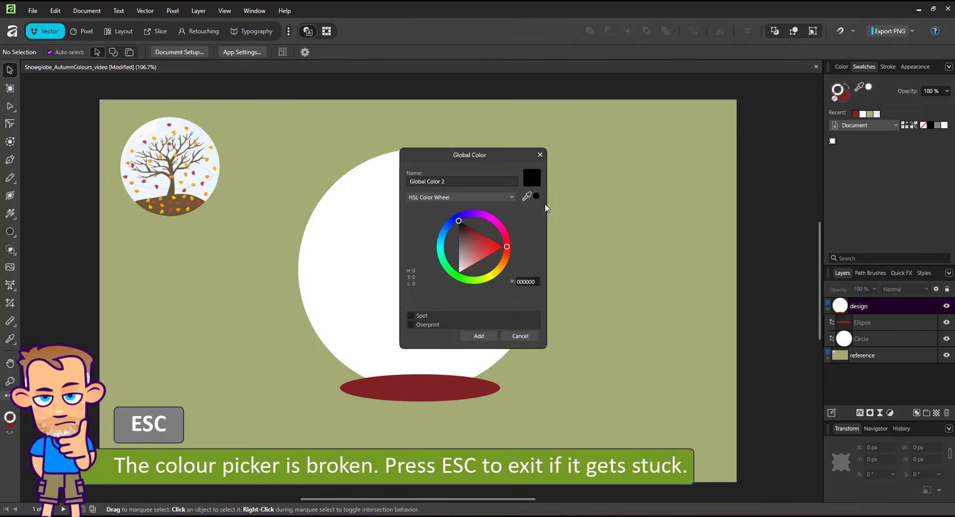
drag(527, 197, 426, 393)
key(Escape)
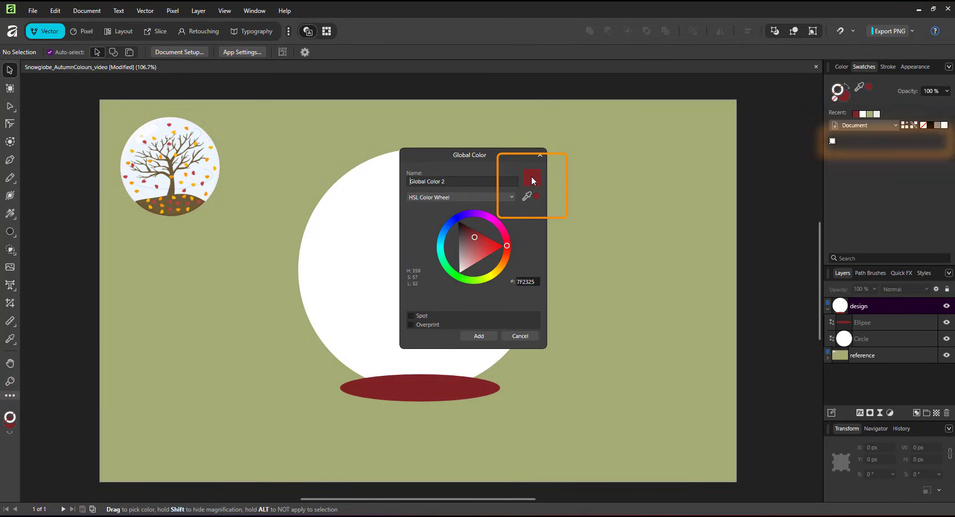
click(479, 336)
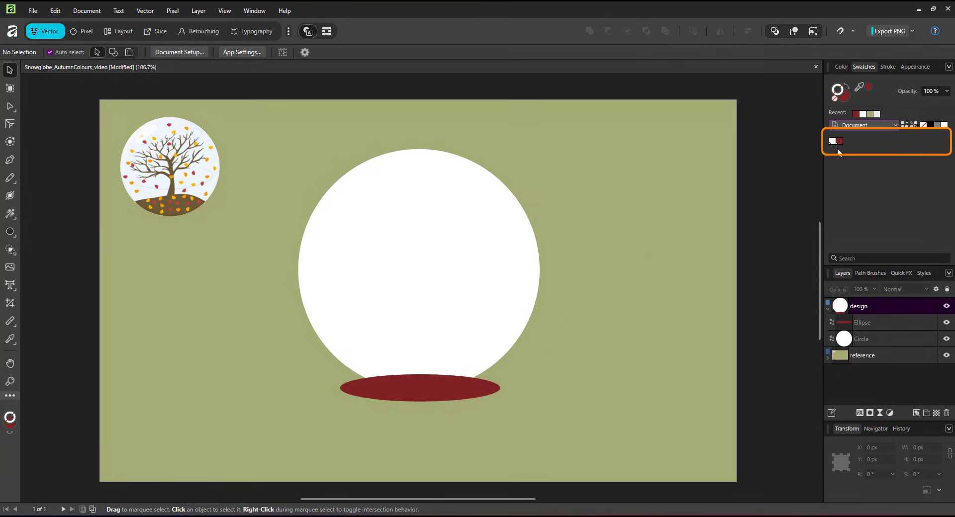
Step: Add an olive green global colour, A5A875, sampled from the background
click(949, 67)
click(916, 78)
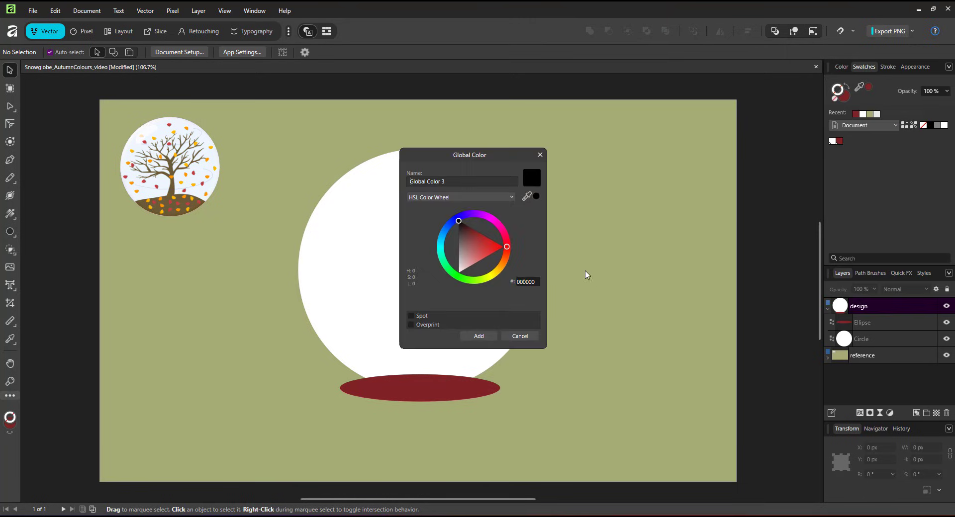
mouse_move(534, 200)
mouse_down()
mouse_move(546, 205)
mouse_move(533, 191)
mouse_up()
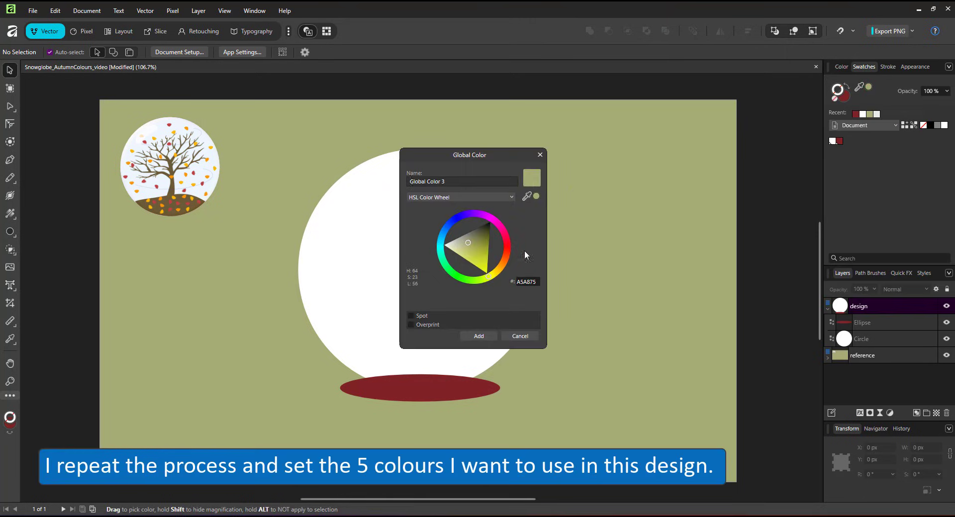
click(479, 336)
Step: Add a muted orange and a brown global colour to the document palette
click(949, 66)
click(891, 82)
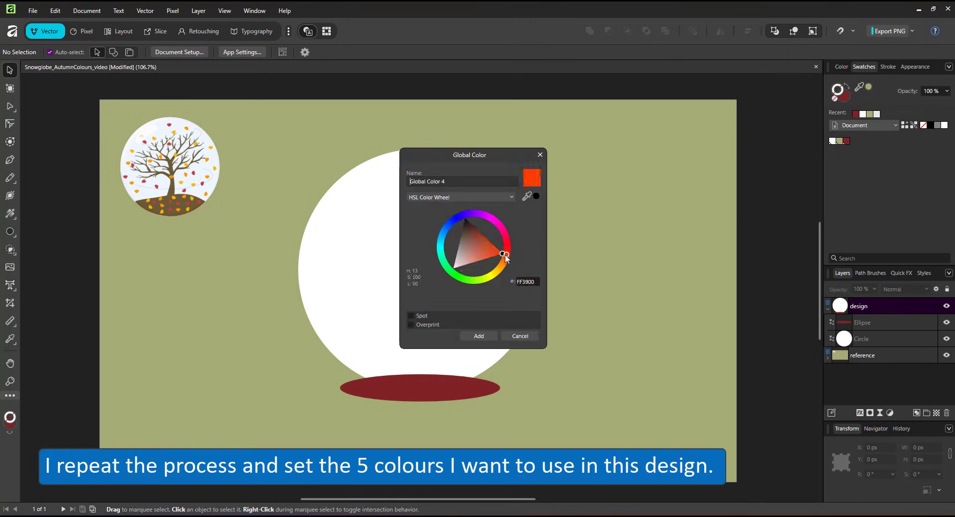
click(481, 337)
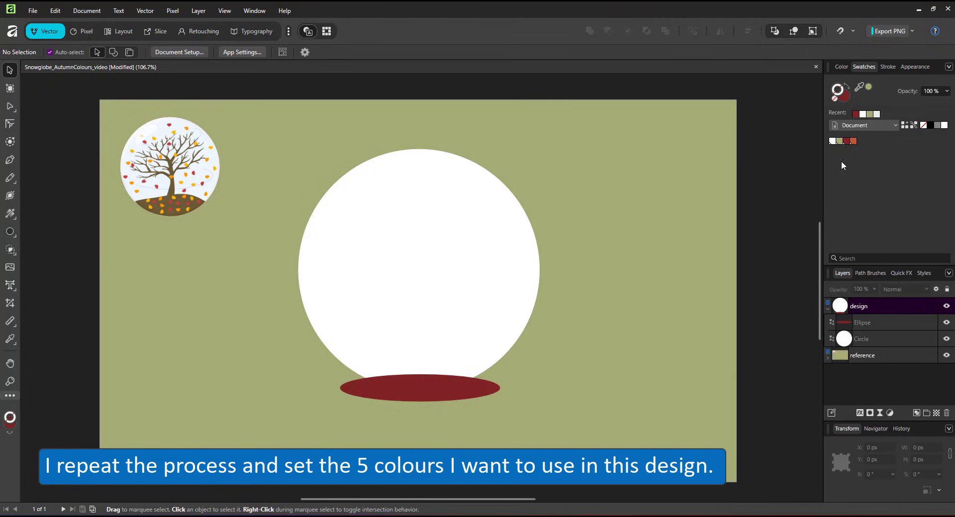
click(948, 66)
click(891, 82)
drag(509, 249, 476, 242)
click(479, 337)
Step: Fill the base ellipse with the brown global colour and the globe circle with the white one
click(480, 388)
click(860, 141)
click(480, 318)
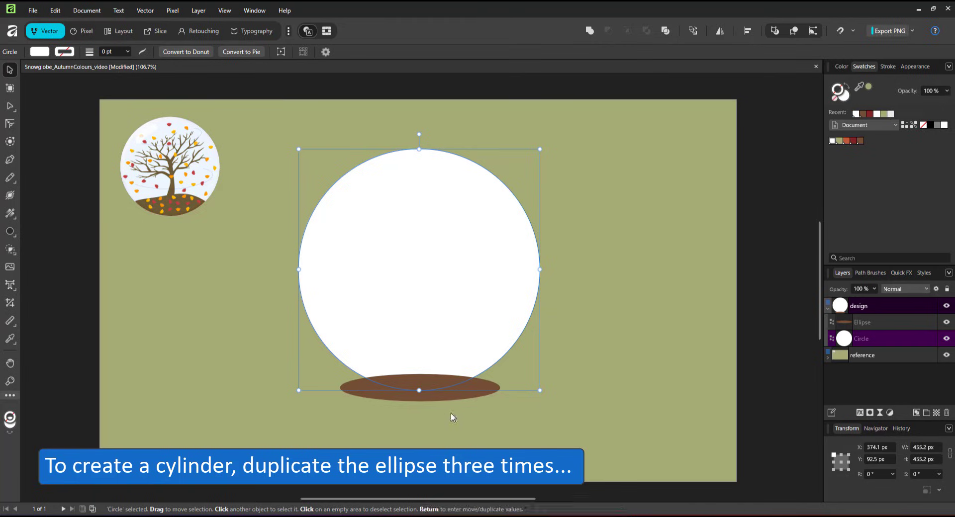
Step: Place three copies of the base ellipse beside the globe, one offset slightly downward, and fill the top copy with the orange global colour
click(473, 387)
ctrl+drag(444, 392, 652, 216)
click(658, 196)
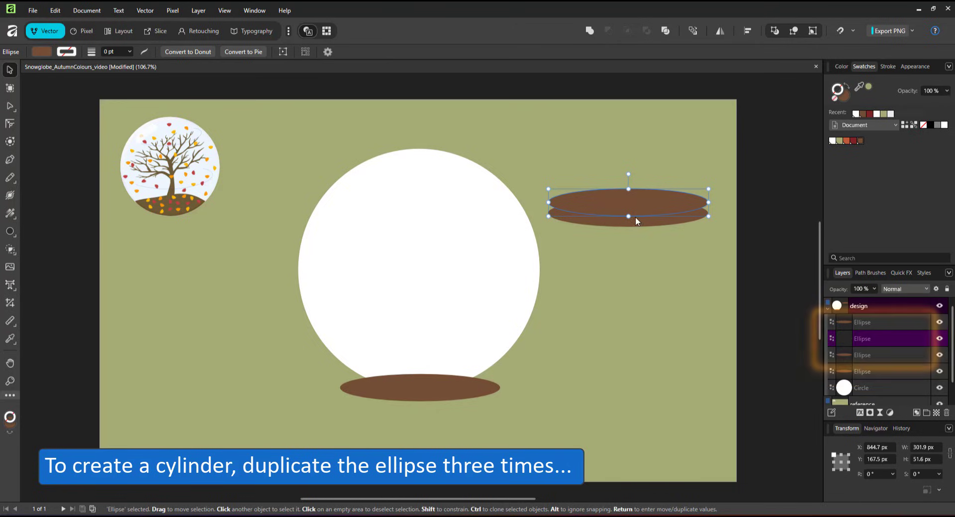
key(ctrl+j)
click(844, 141)
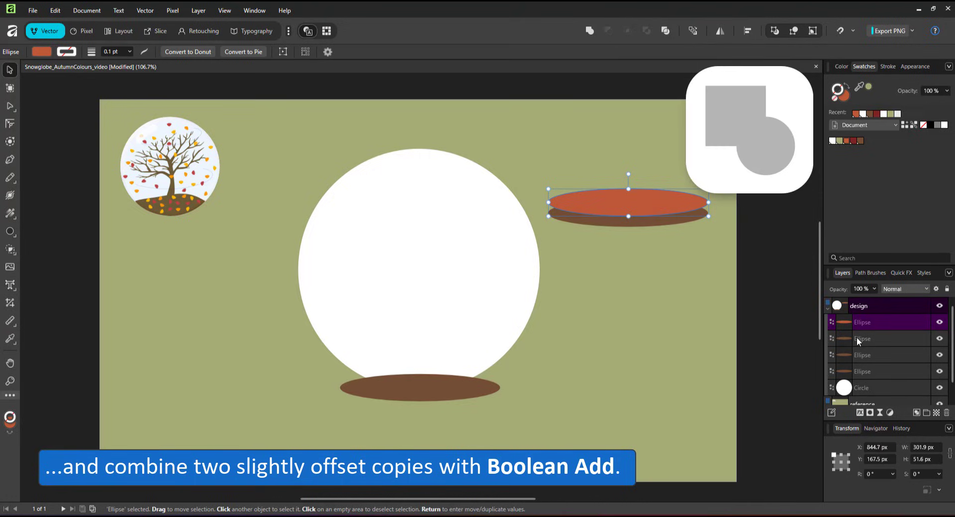
Step: Merge the two offset brown ellipse copies beneath the orange one with Boolean Add
shift+click(859, 353)
click(590, 31)
Step: Erase the middle node on either side of the merged brown shape and shift its bottom nodes downward to form a cylinder wall
key(a)
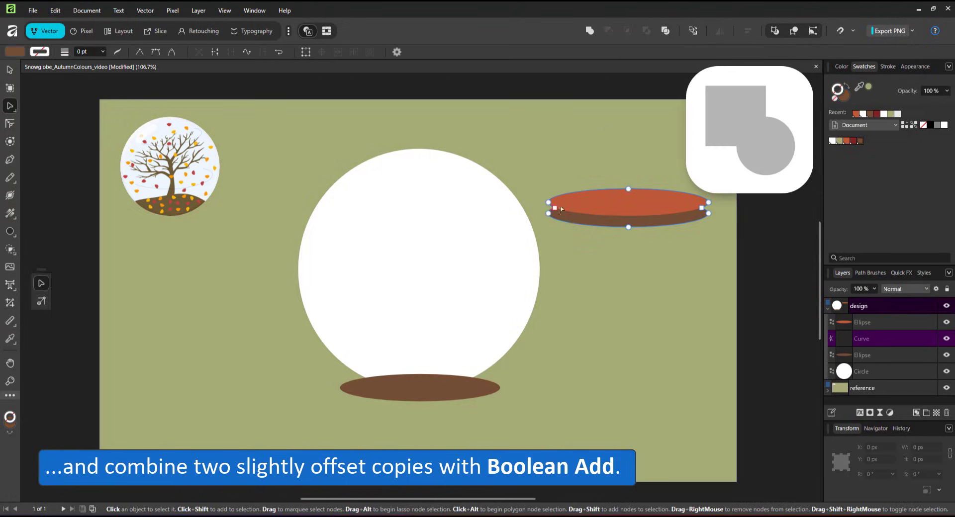
drag(473, 264, 724, 201)
key(Down)
key(Down)
key(Down)
key(Down)
key(Down)
key(Down)
key(Down)
key(Down)
key(Down)
key(Down)
key(Down)
key(Down)
key(Down)
key(Down)
key(Down)
key(Down)
key(Down)
key(Down)
key(Down)
key(Down)
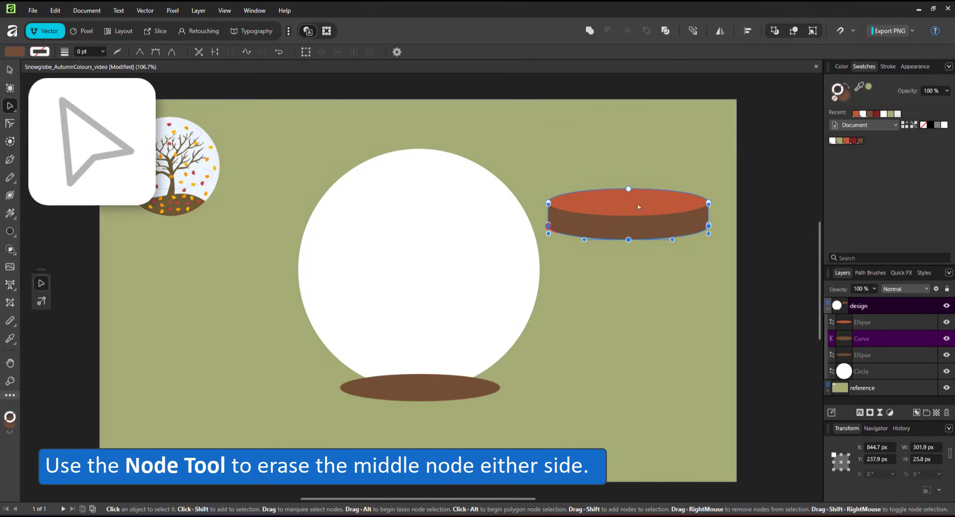
Step: Duplicate the cylinder's top and wall, scale the copy to about 253 px wide and stack it in front as an upper tier
click(10, 72)
shift+click(672, 203)
mouse_move(672, 202)
mouse_down()
mouse_move(679, 164)
mouse_move(695, 155)
mouse_move(659, 193)
mouse_up()
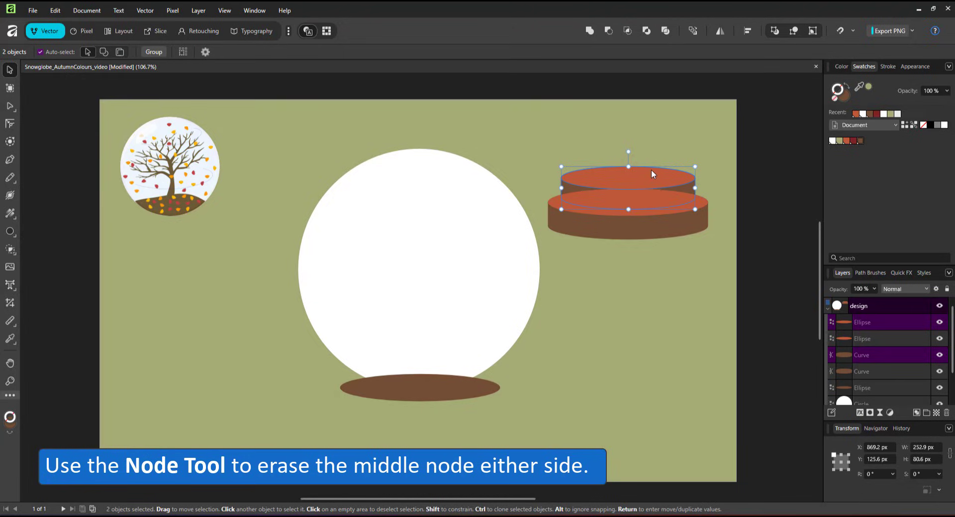
key(ctrl+])
Step: Shorten the upper tier's brown wall by raising its bottom nodes, and lower the tier onto the larger cylinder
click(606, 196)
click(10, 106)
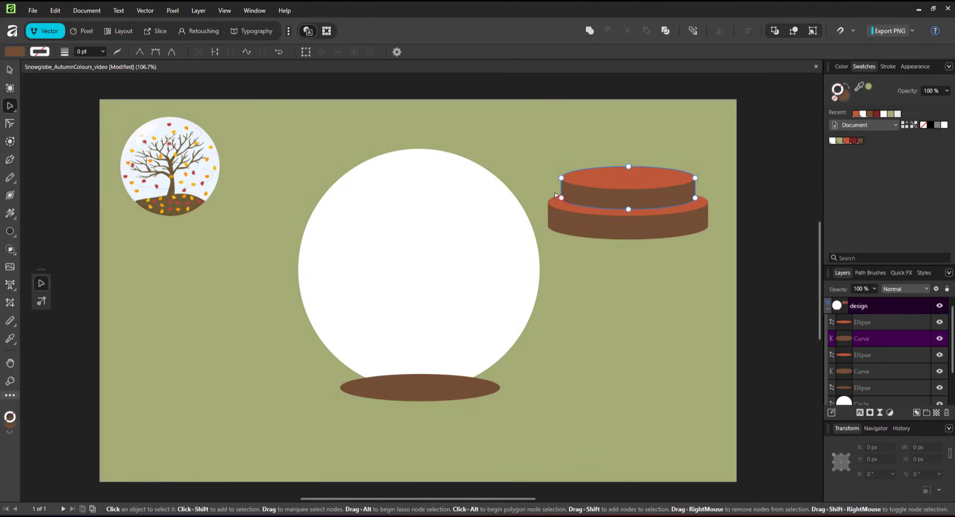
drag(541, 191, 711, 226)
key(Up)
key(Up)
key(Up)
key(Up)
key(Up)
key(Up)
key(Up)
key(Up)
key(Up)
key(Up)
key(Up)
key(Up)
key(Up)
key(Up)
key(Up)
key(Up)
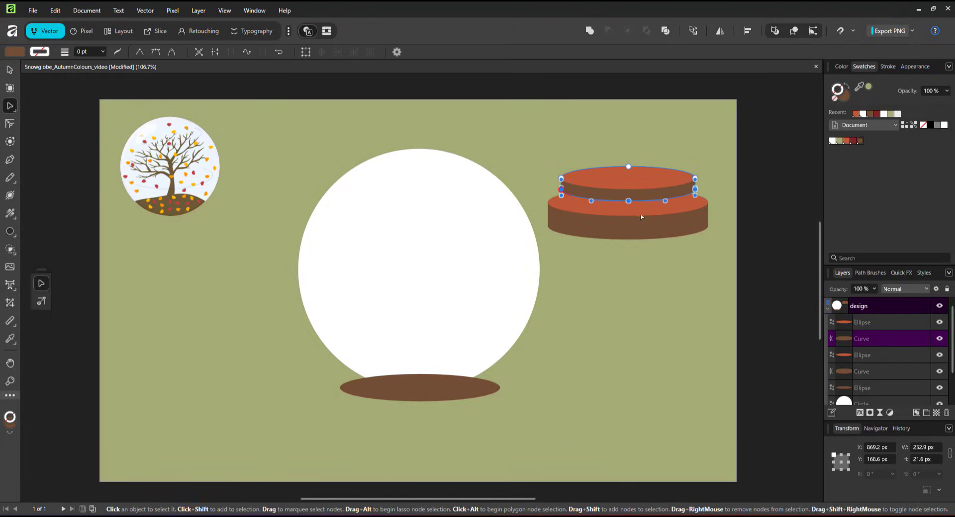
key(v)
click(634, 181)
Step: Place an ellipse copy widened to about 338 px at the lower tier's bottom and merge it with the brown wall using Boolean Add
click(629, 227)
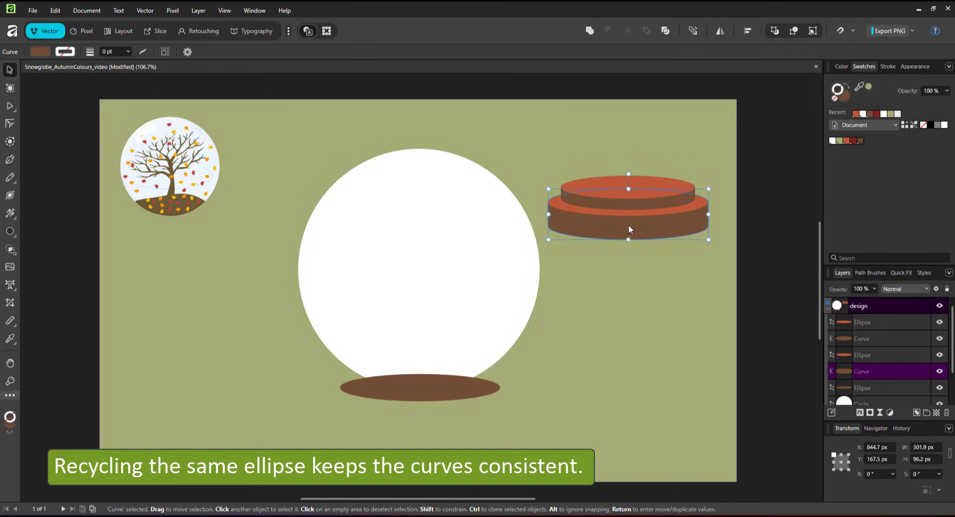
drag(629, 215, 631, 239)
drag(709, 211, 716, 209)
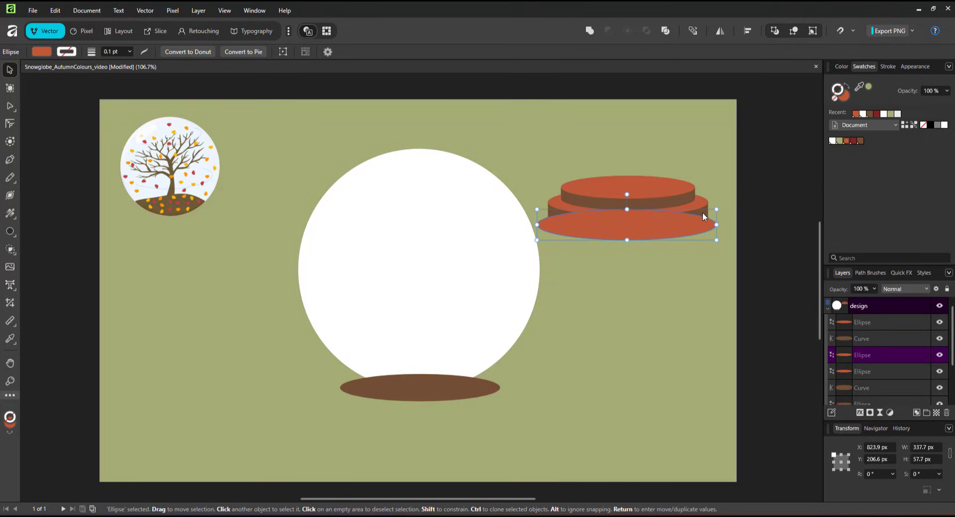
shift+click(703, 213)
click(590, 31)
Step: Round the inner corner node on each side of the lower tier with the Corner tool to create a flared base
key(a)
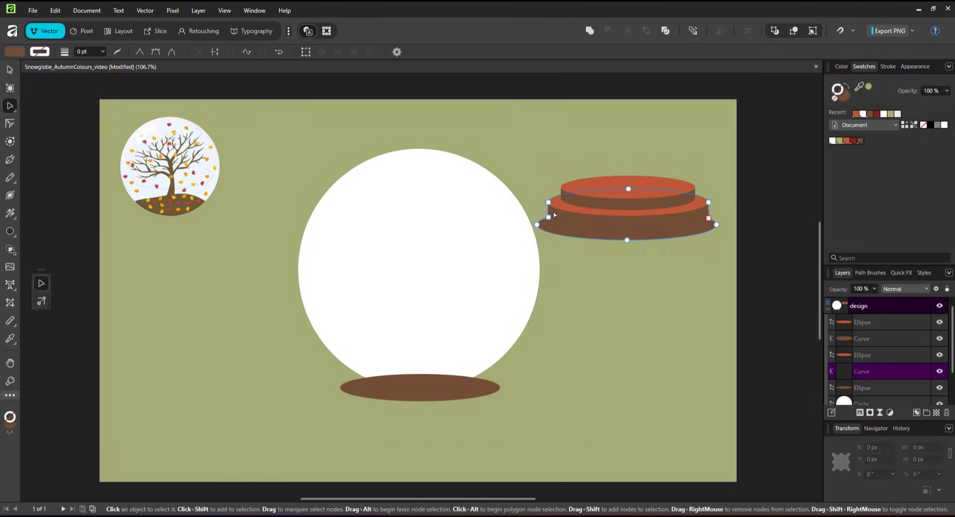
click(548, 218)
shift+click(709, 219)
key(c)
click(530, 211)
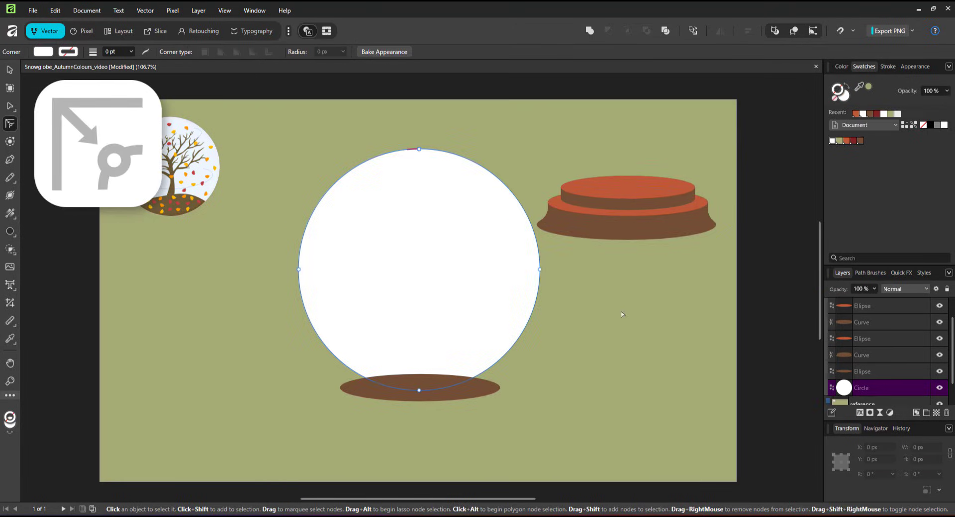
Step: Set the two orange top ellipses of the base tiers to the Add blend mode at 20% opacity
click(597, 212)
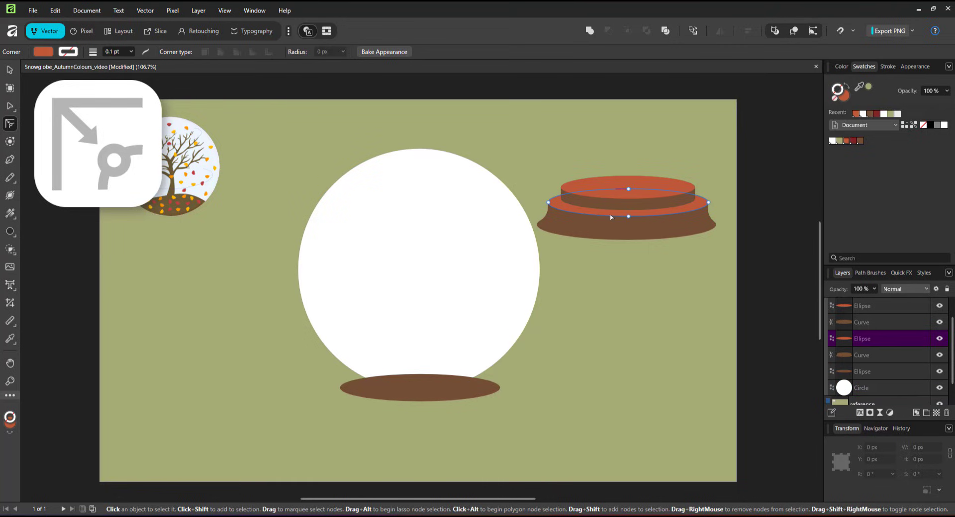
shift+click(659, 183)
click(904, 289)
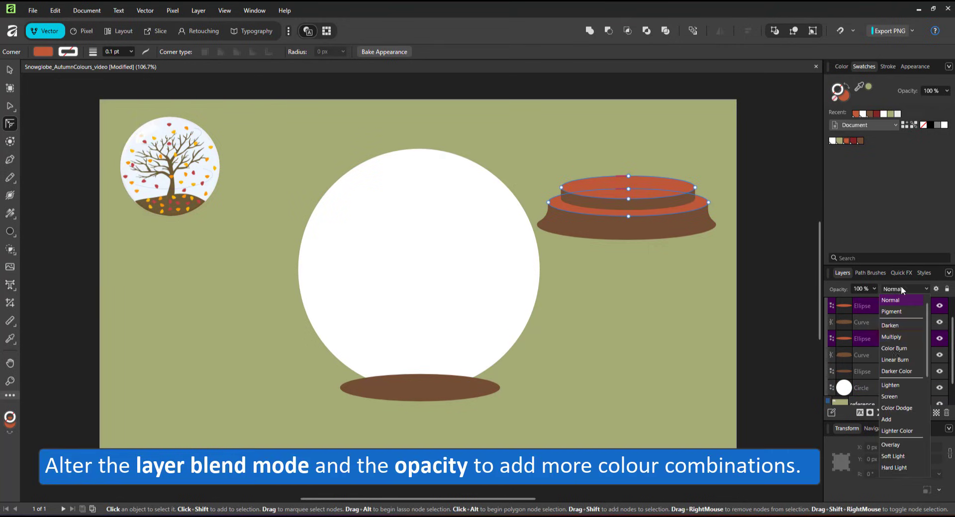
click(886, 419)
key(2)
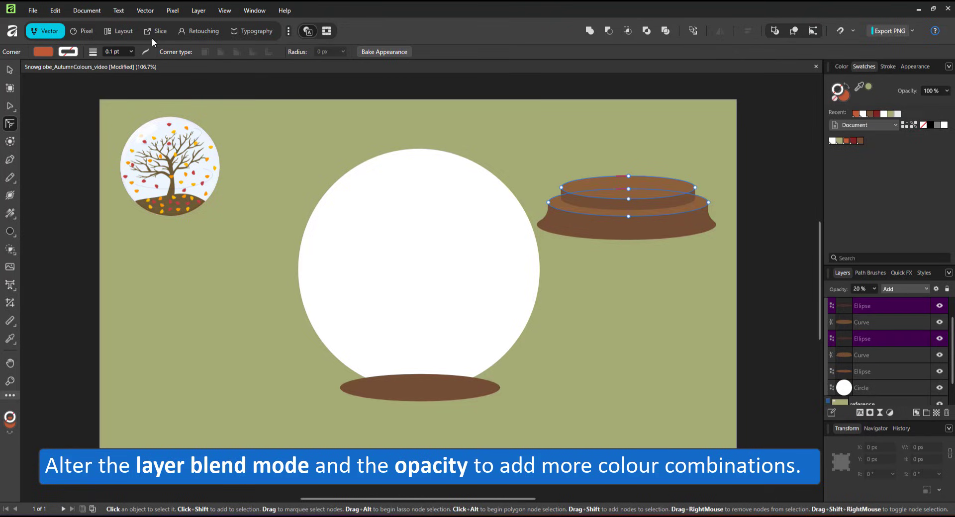
Step: Raise the loose brown ellipse inside the globe, and place the tiered base under the globe at the back of the stacking order
click(433, 389)
drag(433, 388, 432, 349)
drag(772, 140, 495, 259)
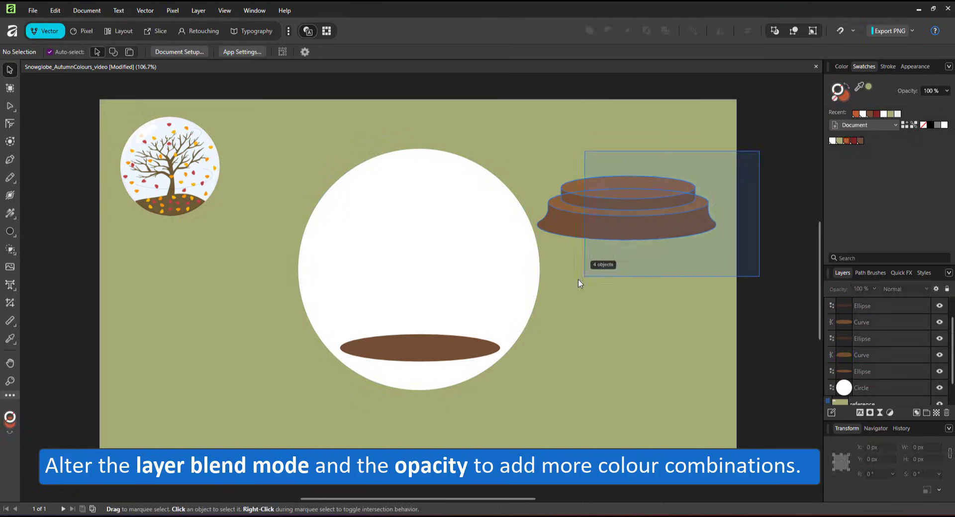
drag(623, 230, 417, 417)
key(ctrl+shift+bracketleft)
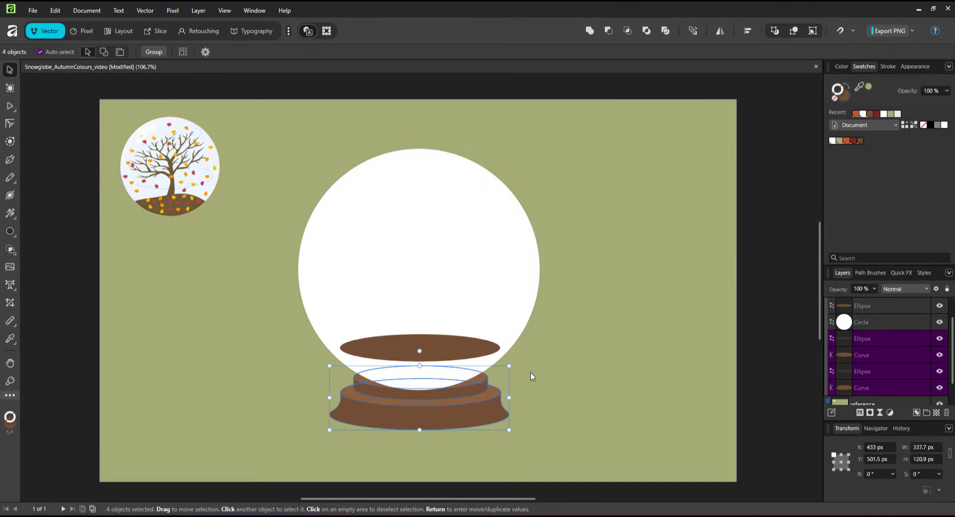
Step: Duplicate the upper tier's top ellipse, shrink the copy to about 201 px wide, and bring it to the front in Normal blend mode
scroll(416, 411, up, 5)
key(Escape)
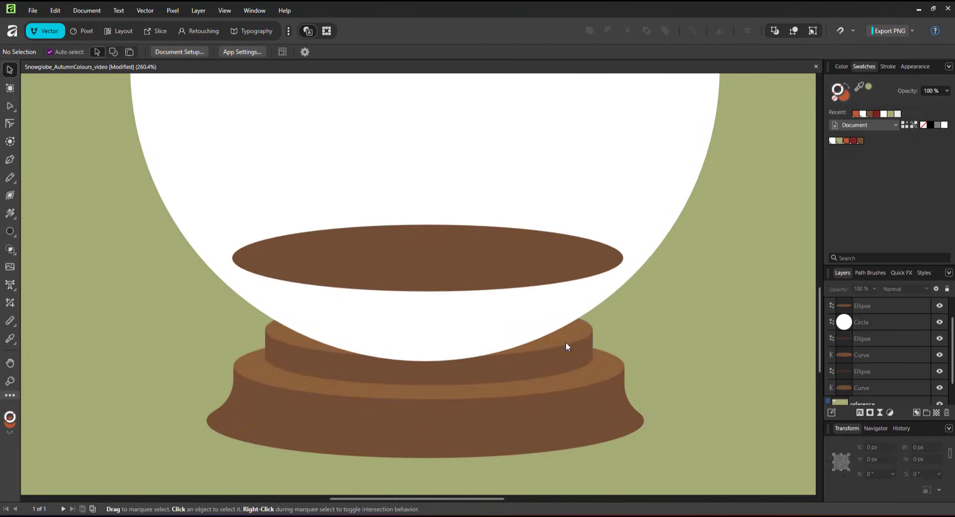
click(566, 335)
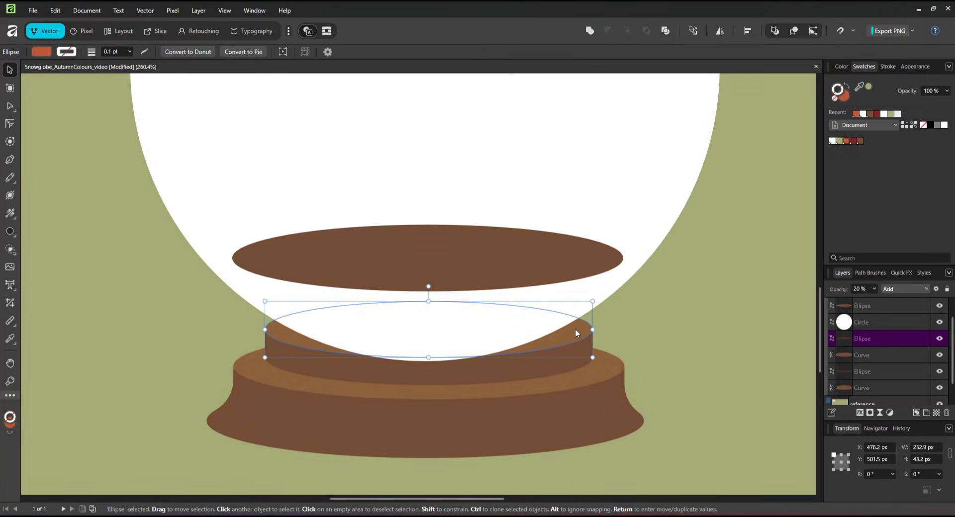
key(ctrl+j)
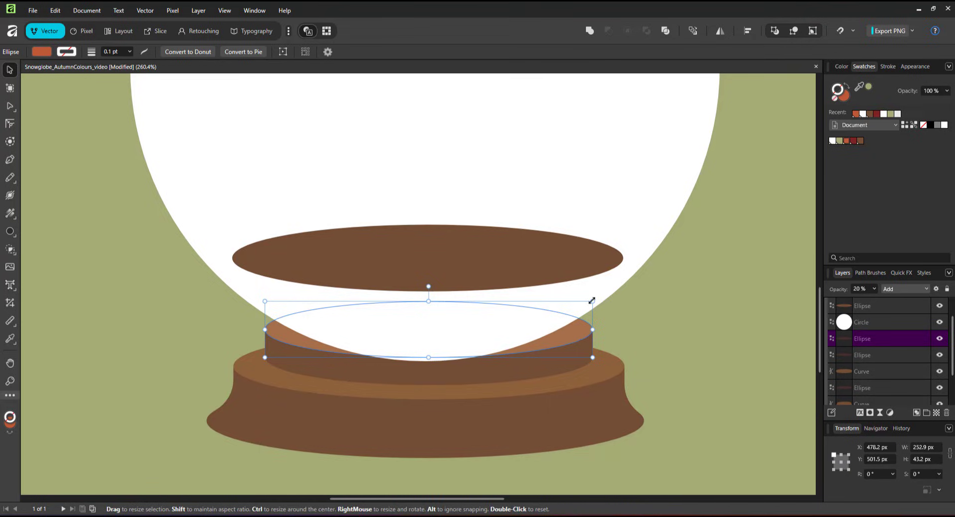
drag(592, 302, 558, 311)
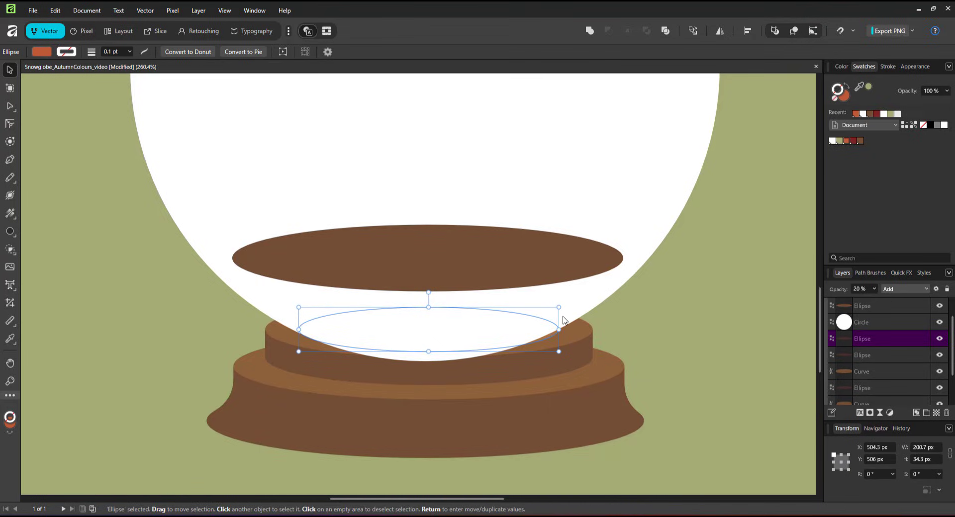
key(ctrl+shift+bracketright)
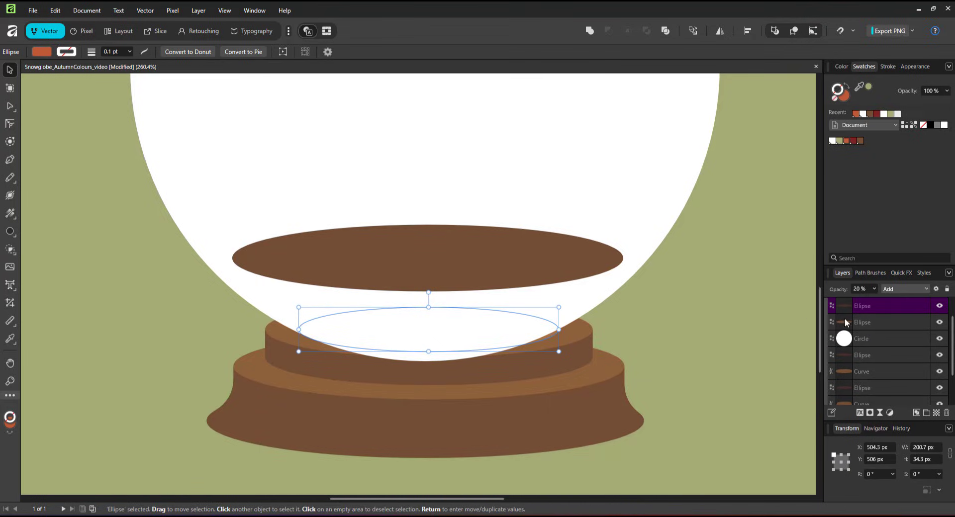
click(905, 289)
click(881, 305)
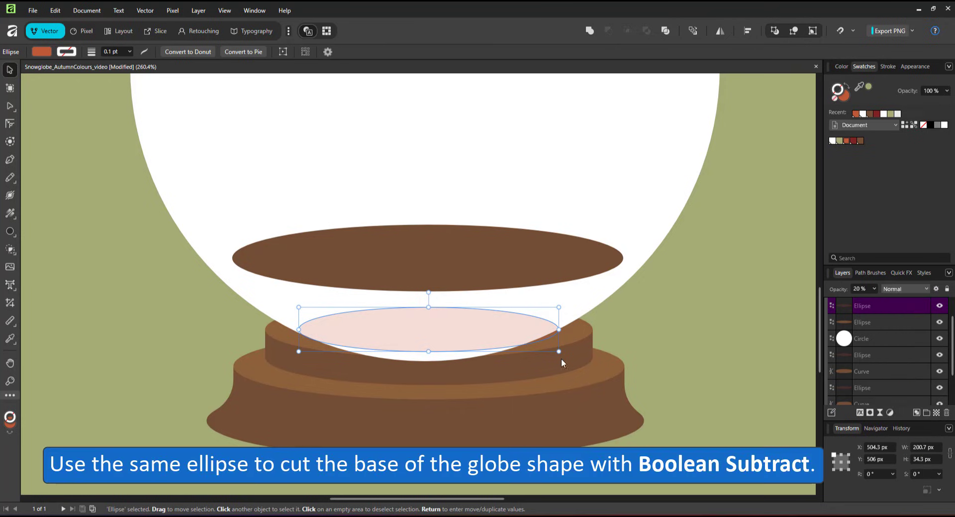
Step: Align the globe, the brown ellipse and all base tier shapes horizontally on a common centre
click(599, 307)
click(586, 312)
shift+click(580, 331)
shift+click(572, 361)
shift+click(557, 410)
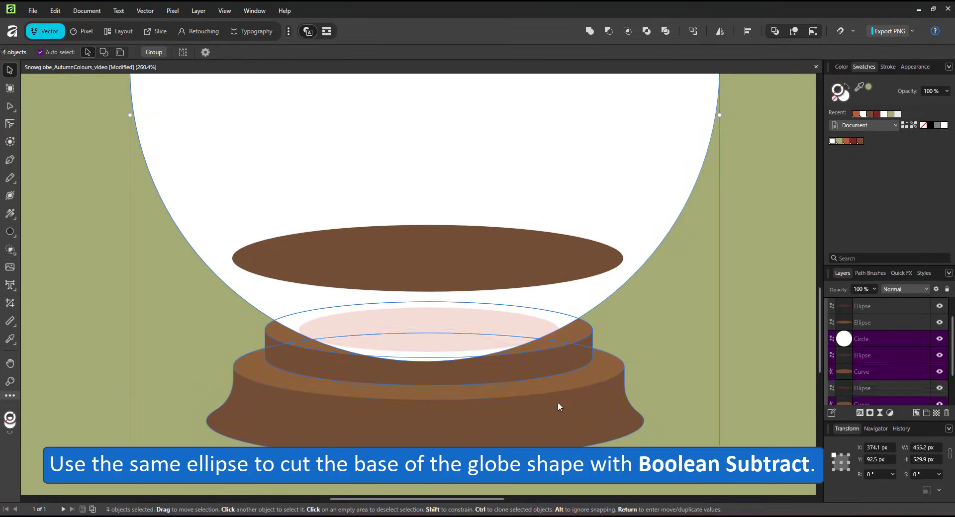
click(551, 281)
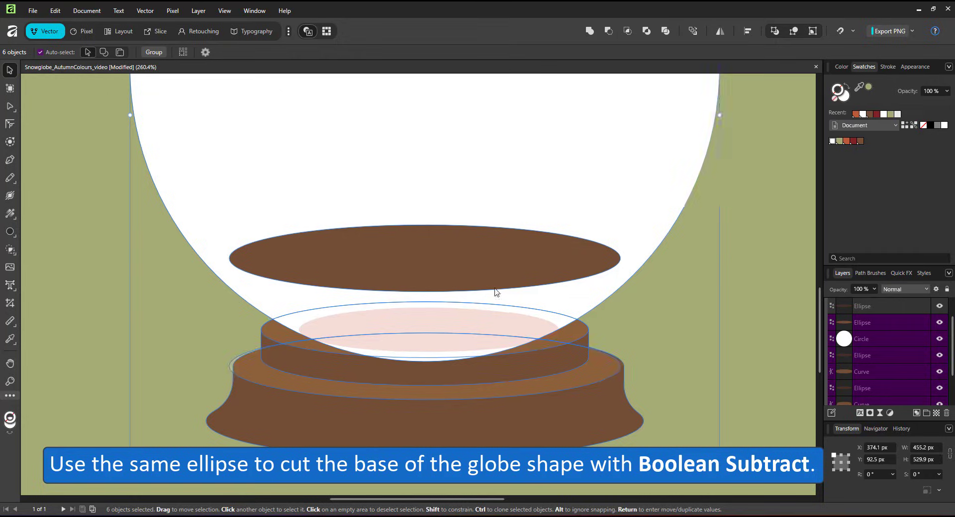
Step: Raise the small translucent ellipse slightly and centre it horizontally with the globe
click(472, 343)
drag(493, 343, 492, 338)
shift+click(577, 209)
click(748, 31)
click(777, 65)
click(622, 199)
click(463, 332)
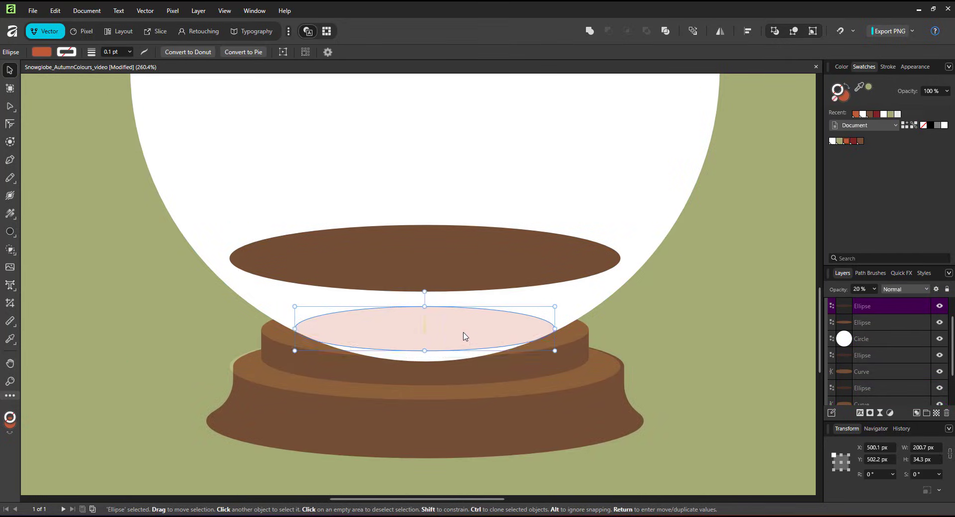
Step: Convert the globe circle and the small translucent ellipse to curves for node editing
click(444, 363)
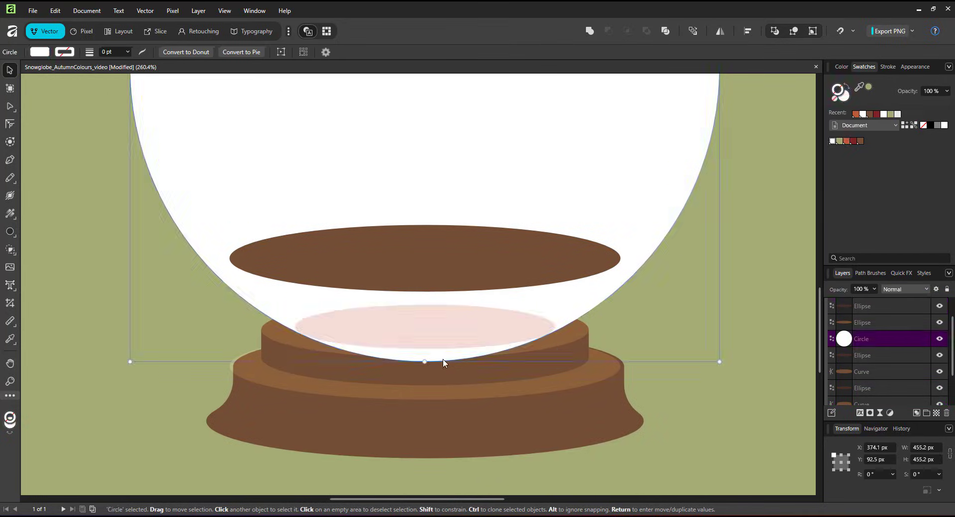
right_click(349, 158)
click(262, 251)
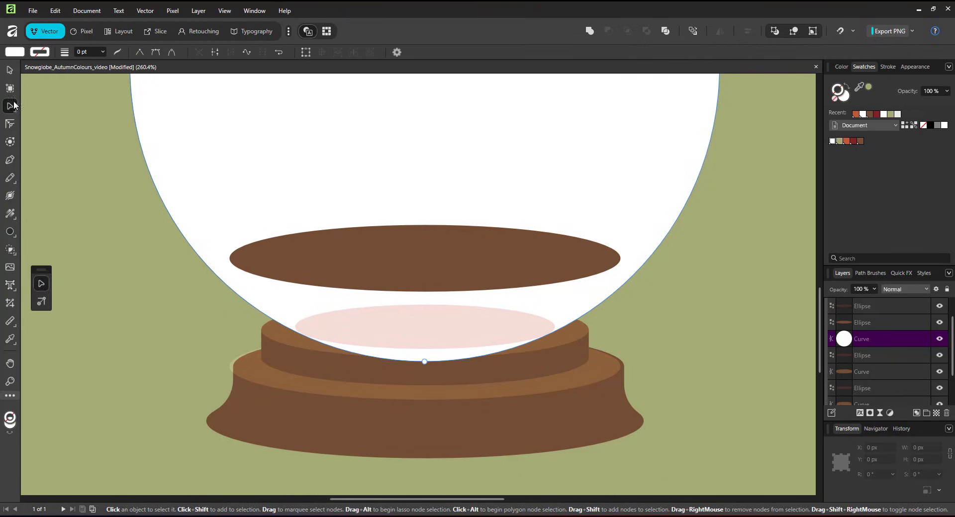
click(402, 339)
scroll(401, 360, up, 3)
drag(388, 288, 389, 290)
right_click(388, 294)
click(360, 204)
Step: Reshape the small ellipse into a cutter covering the globe's bottom edge, and cut it from the globe with Boolean Subtract
drag(447, 254, 452, 408)
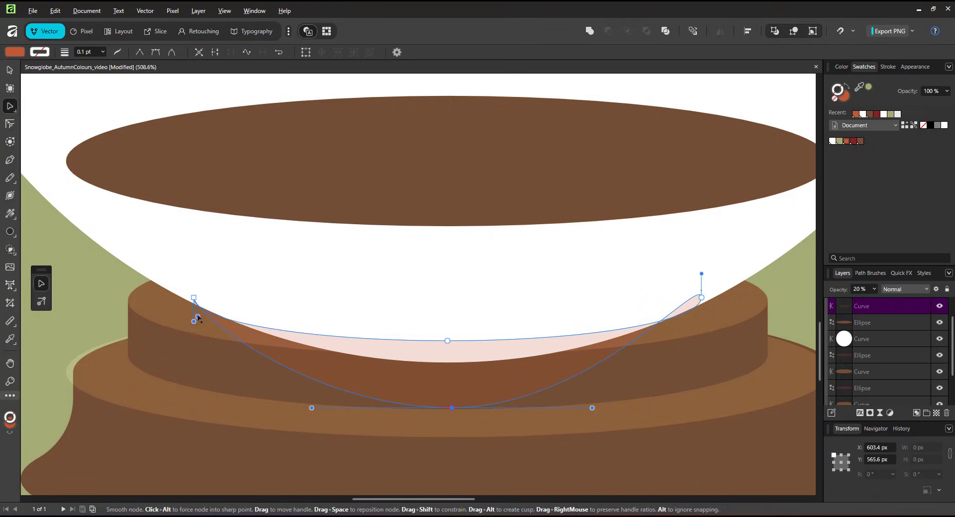
drag(701, 274, 715, 353)
key(v)
shift+click(716, 259)
click(608, 31)
Step: Duplicate the globe curve, shrink the copy with a Contour offset of about -10.3 px, and bake its appearance
scroll(548, 252, down, 8)
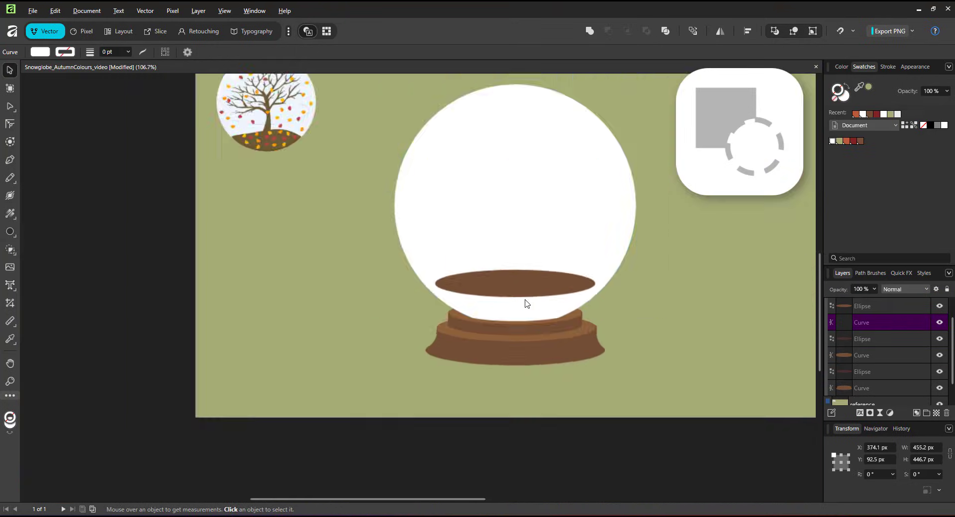
scroll(530, 368, up, 2)
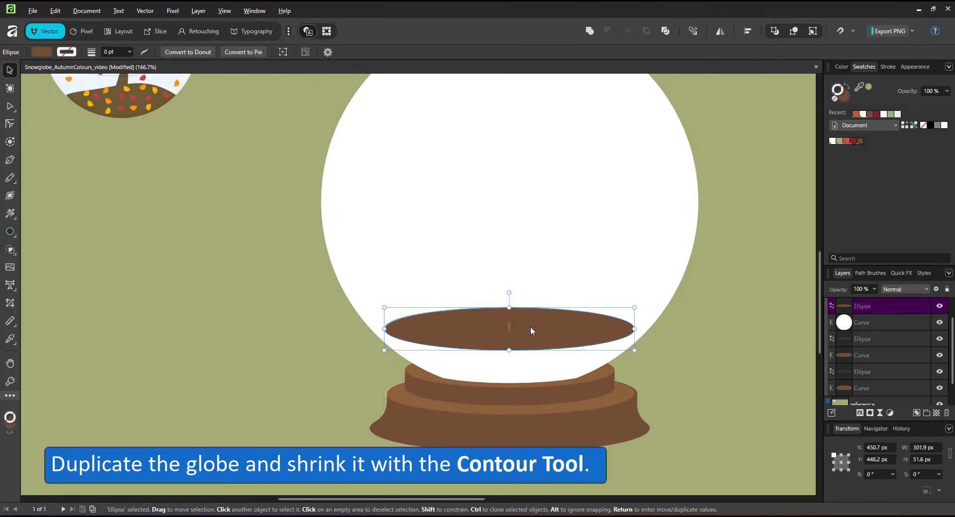
key(ctrl+j)
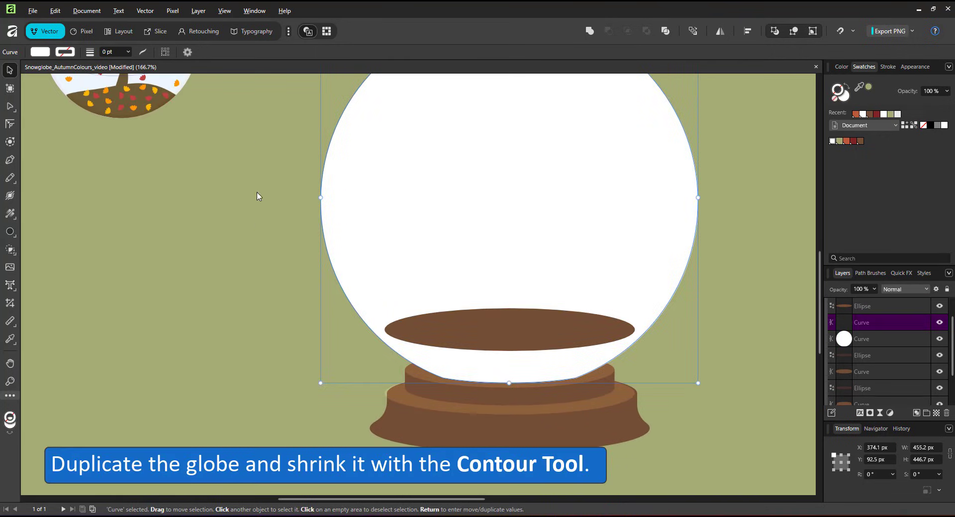
scroll(259, 198, down, 2)
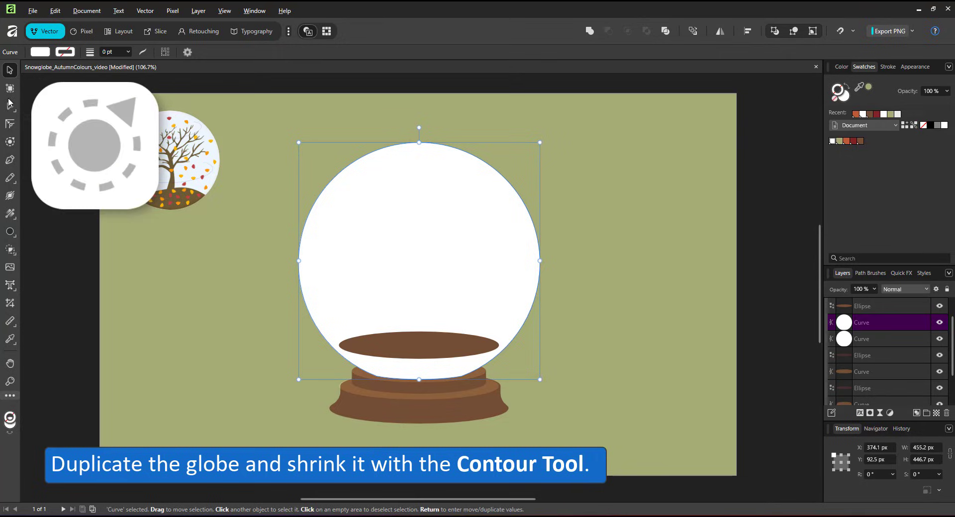
click(10, 142)
drag(477, 221, 471, 230)
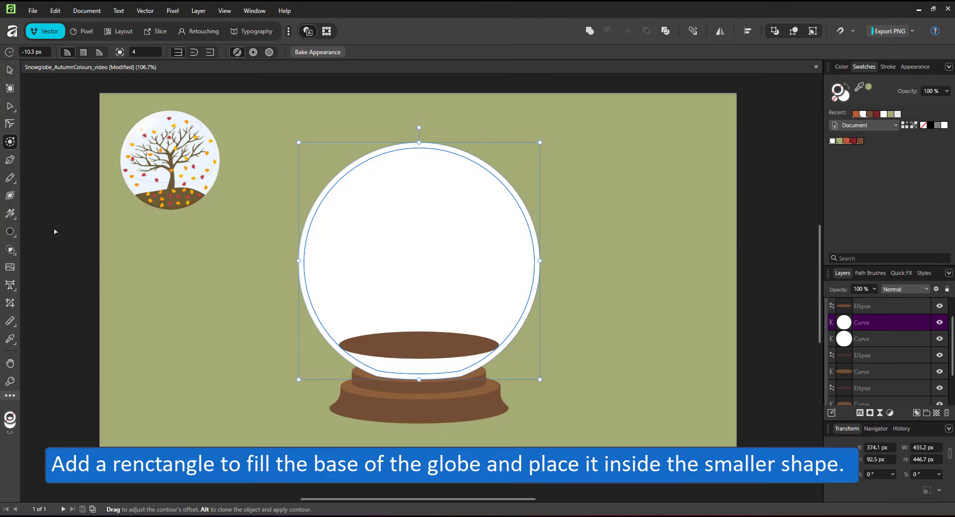
click(301, 54)
Step: Draw a rectangle about 382 × 80 px across the globe's base, fill it brown, and nest it inside the smaller globe curve
click(13, 234)
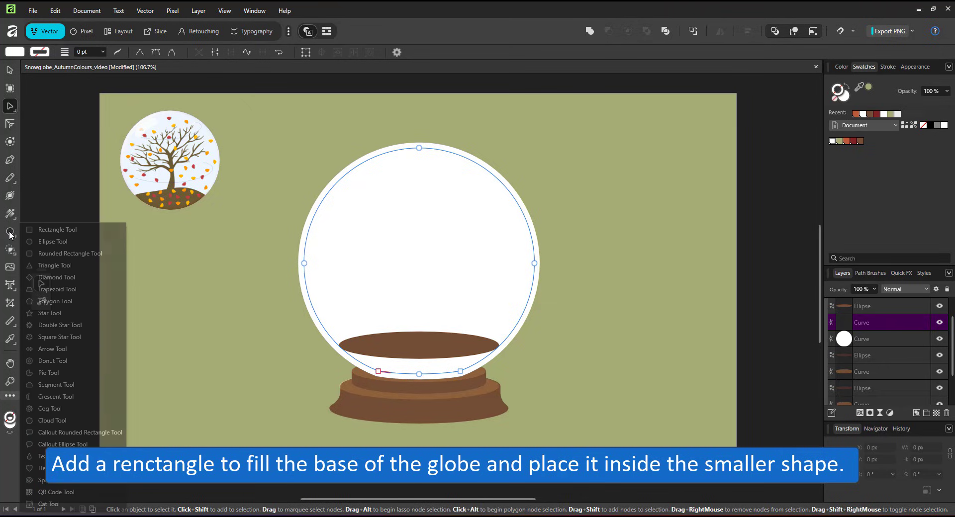
click(61, 229)
drag(327, 345, 529, 372)
drag(428, 372, 434, 380)
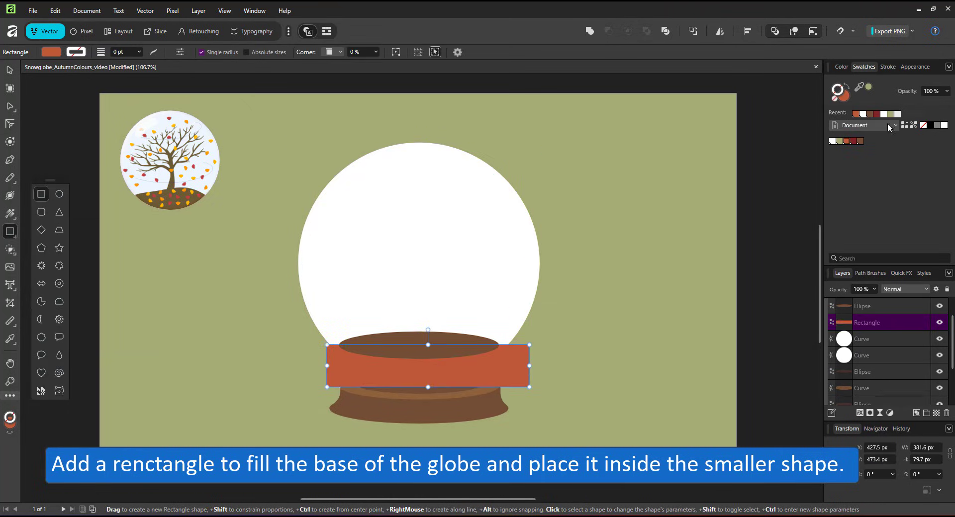
click(859, 142)
drag(866, 322, 864, 342)
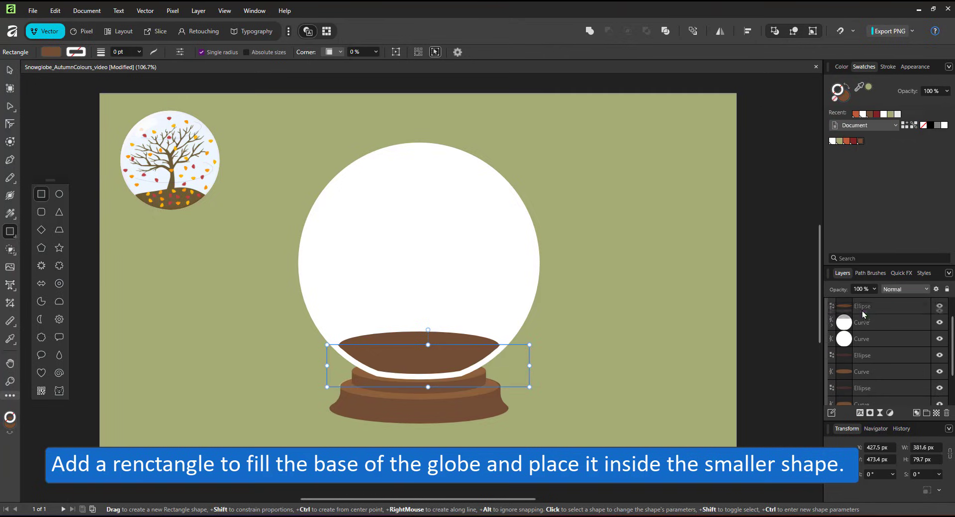
Step: Nest the brown ground ellipse inside the smaller globe curve, above the brown rectangle
click(877, 307)
scroll(865, 313, down, 1)
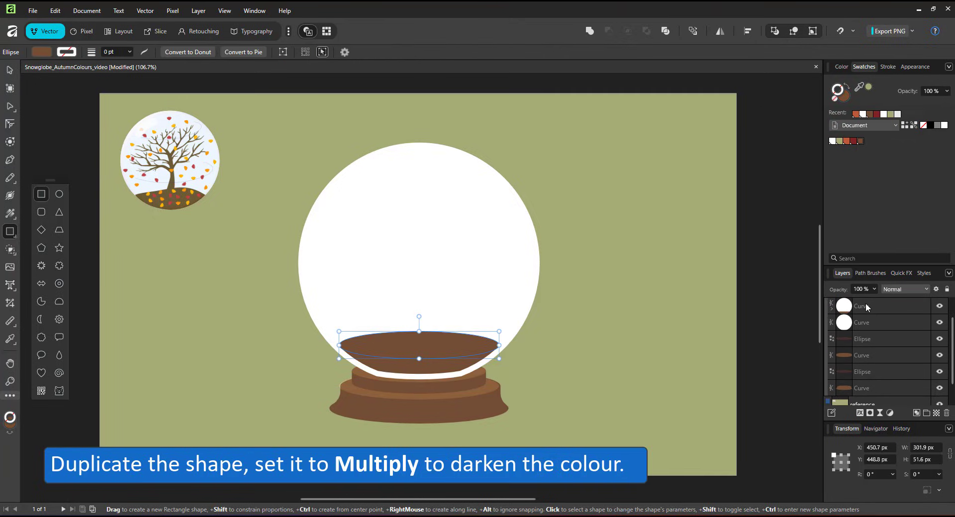
click(865, 305)
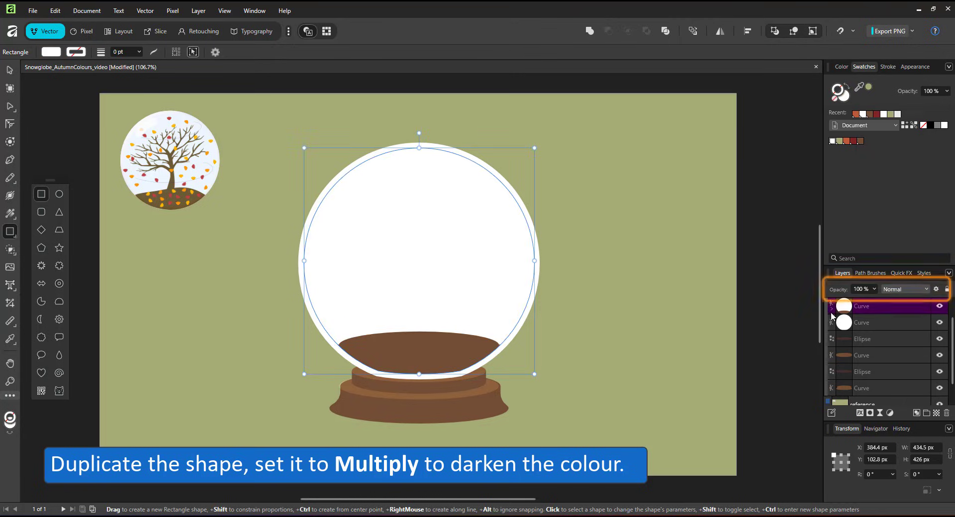
Step: Duplicate the brown rectangle inside the smaller globe and set the copy to Multiply at 50% opacity
click(832, 309)
click(866, 338)
key(ctrl+j)
click(903, 289)
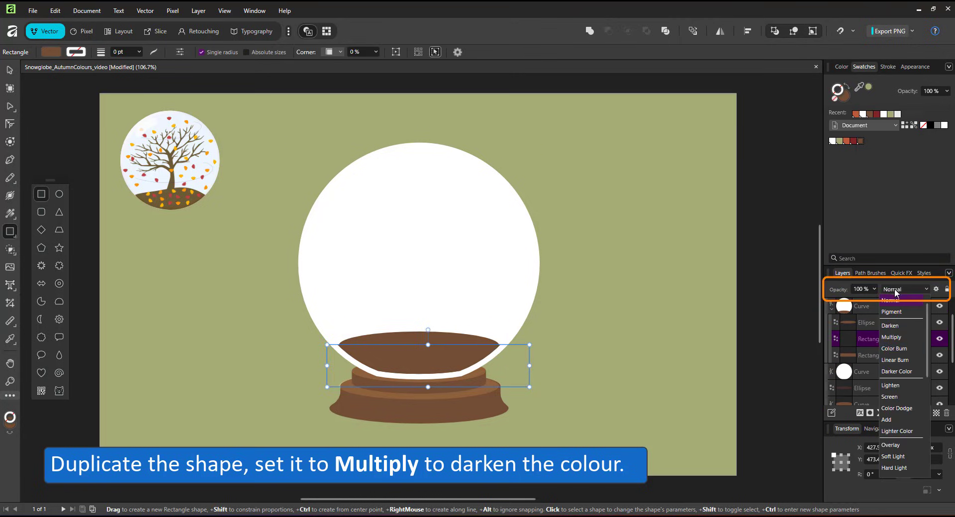
click(893, 343)
key(5)
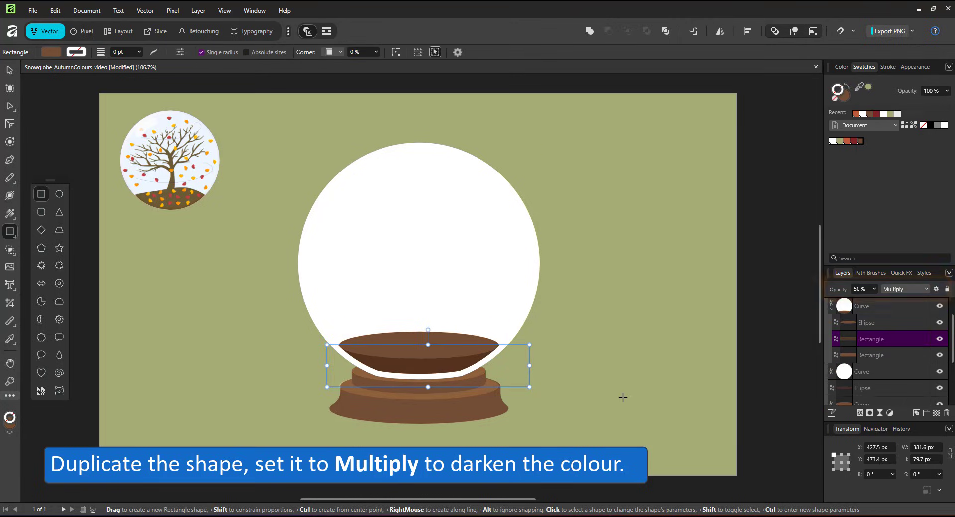
click(640, 351)
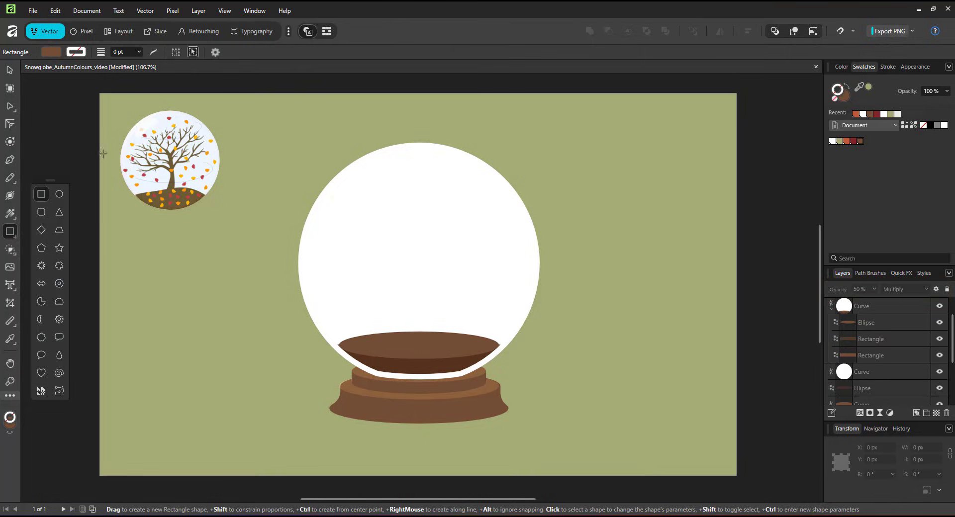
Step: Draw a rectangle about 522 × 253 px over the globe's upper half and fill it with the green background colour
key(v)
click(421, 187)
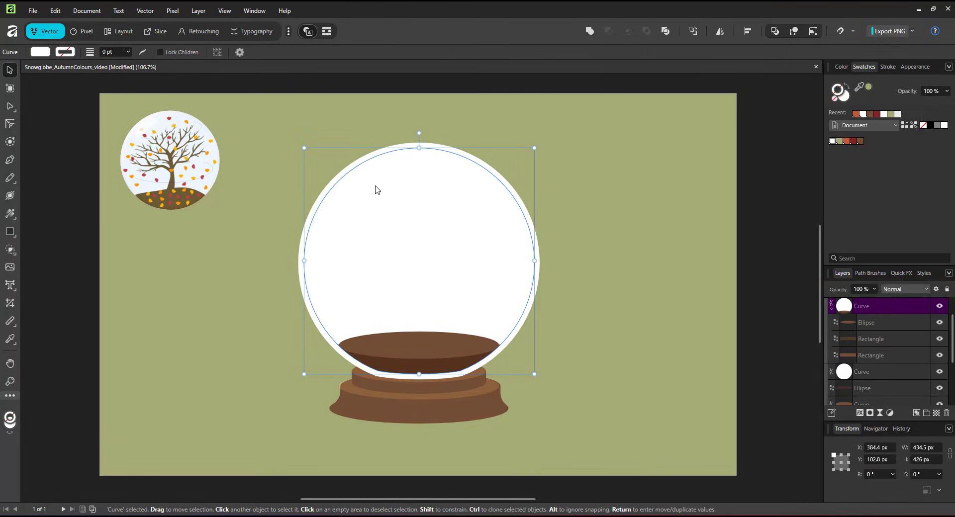
click(10, 232)
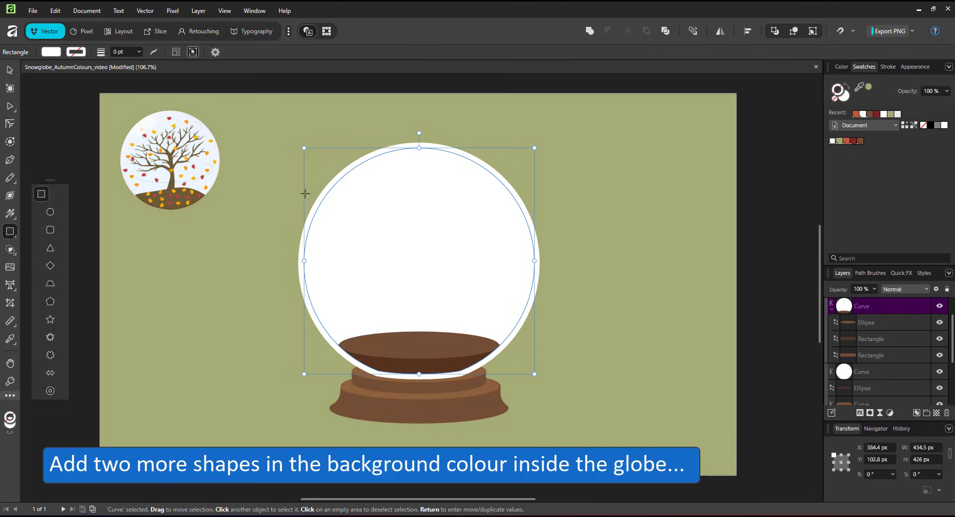
drag(294, 130, 572, 264)
click(840, 142)
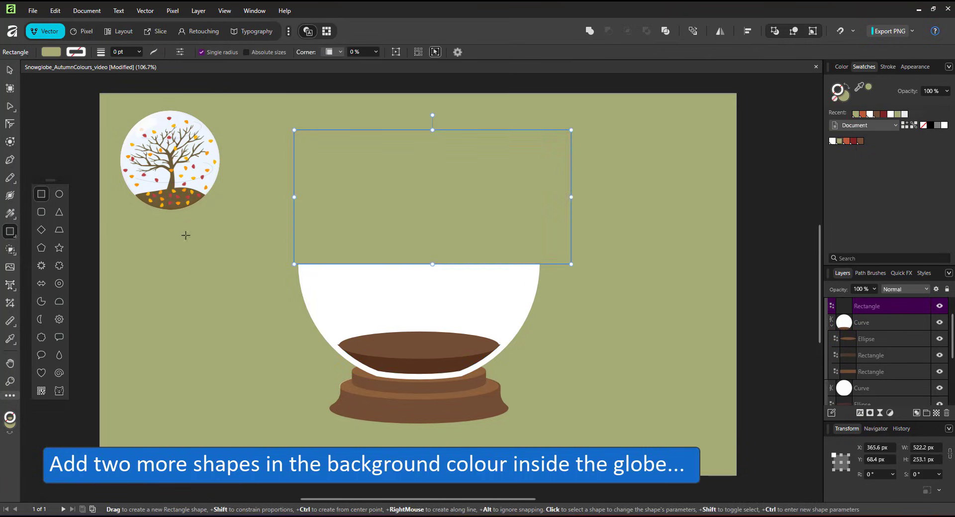
Step: Fade the green rectangle downward with a linear transparency gradient, and nest it inside the smaller globe curve at 50% opacity
click(10, 213)
click(45, 227)
drag(416, 147, 419, 256)
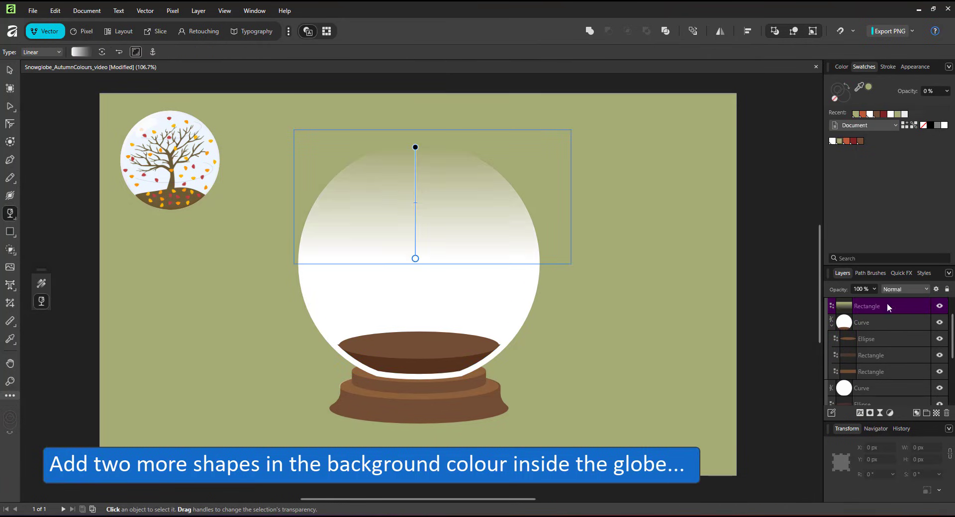
drag(883, 303, 866, 342)
key(v)
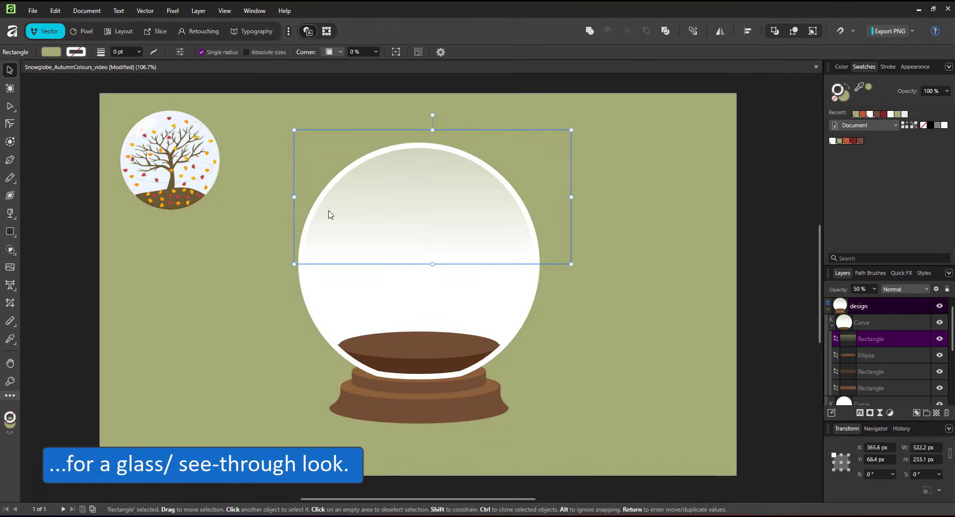
Step: Duplicate the faded green rectangle, flip the copy onto the globe's lower half, and send it behind the ground shapes
key(ctrl+j)
drag(432, 130, 433, 388)
drag(433, 264, 472, 266)
key(ctrl+shift+bracketleft)
key(ctrl+d)
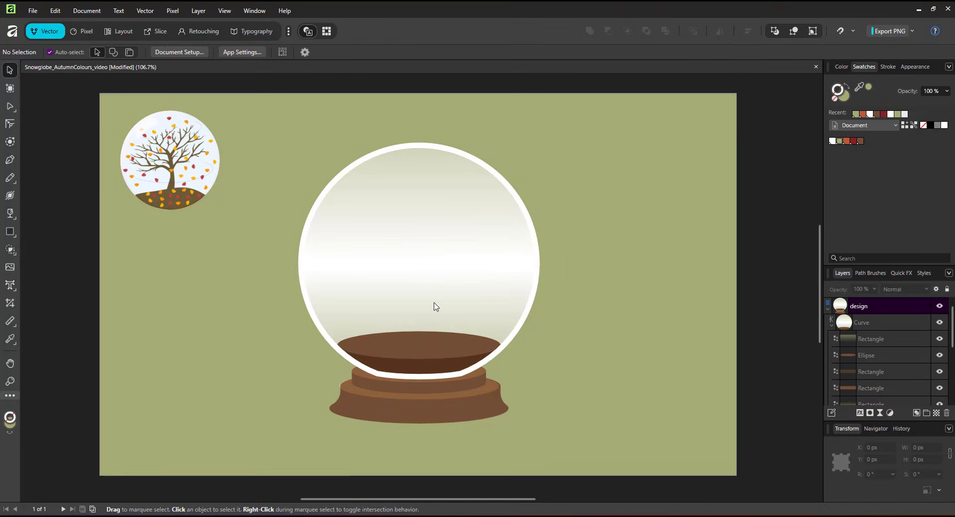
Step: Add a new layer inside the design layer and move all the globe and base shapes into it
click(866, 322)
click(916, 414)
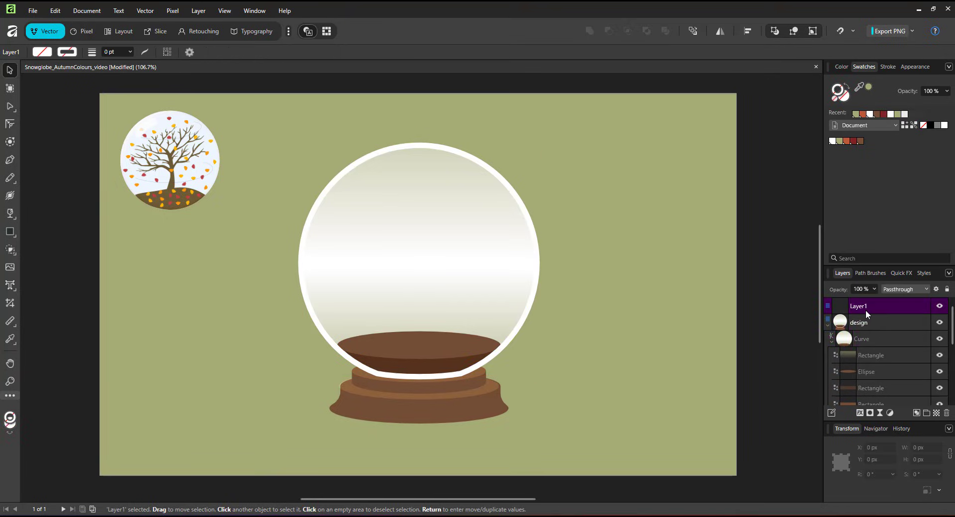
drag(866, 309, 864, 337)
click(867, 323)
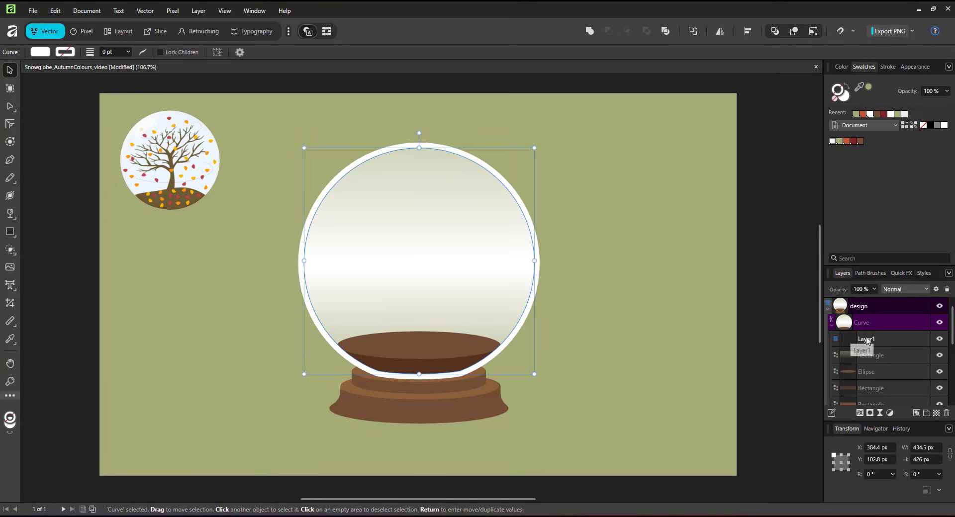
click(870, 355)
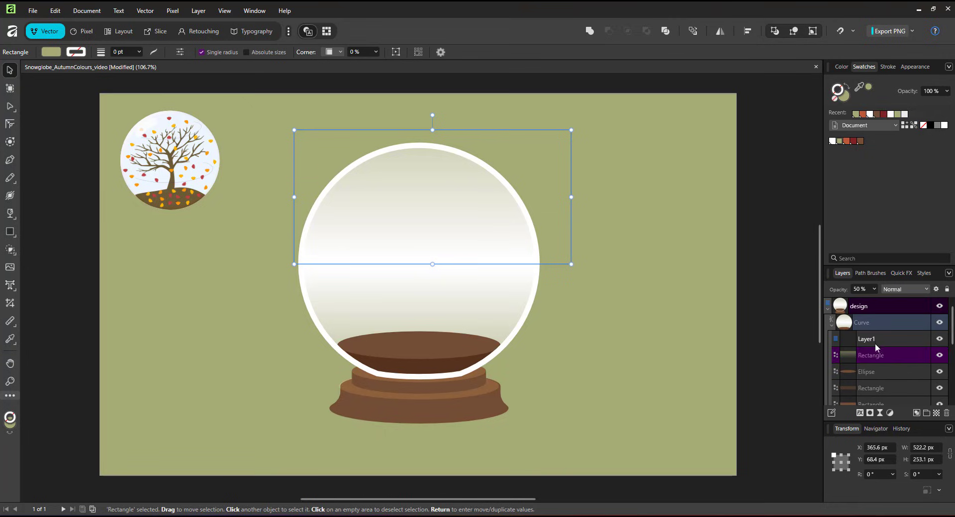
drag(879, 327, 876, 315)
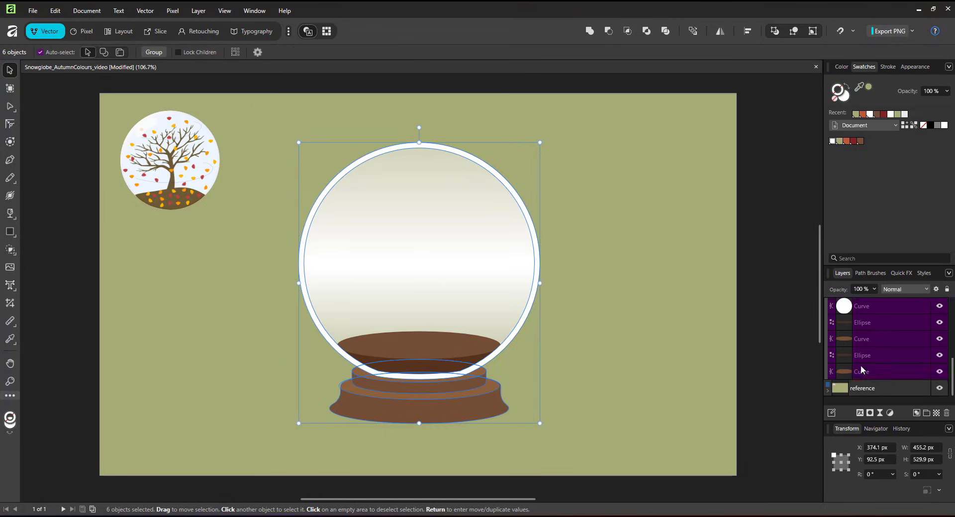
drag(867, 355, 865, 323)
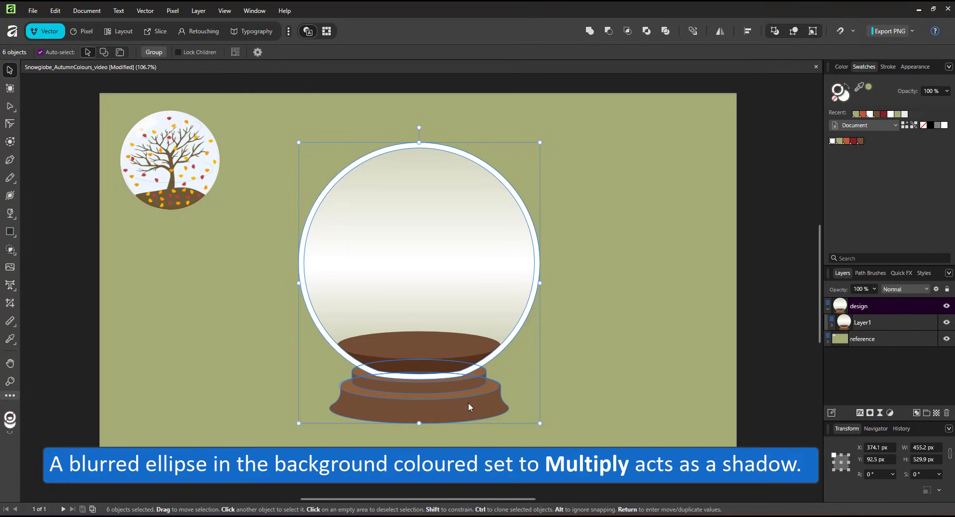
Step: Duplicate the lower base ellipse, enlarge it to about 474 × 81 px under the base, fill it green, and set Multiply at 50% opacity
click(485, 392)
click(487, 392)
drag(499, 393, 545, 387)
click(840, 141)
click(901, 286)
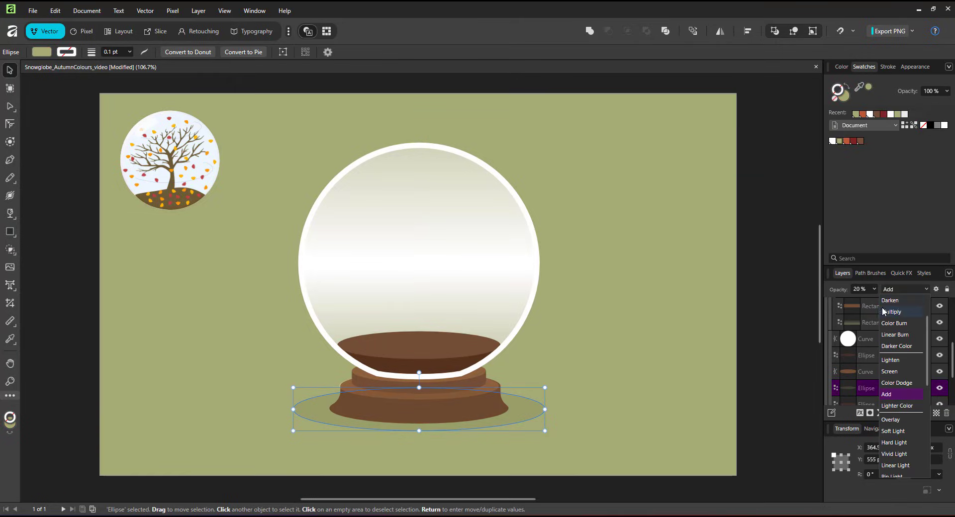
click(882, 308)
key(5)
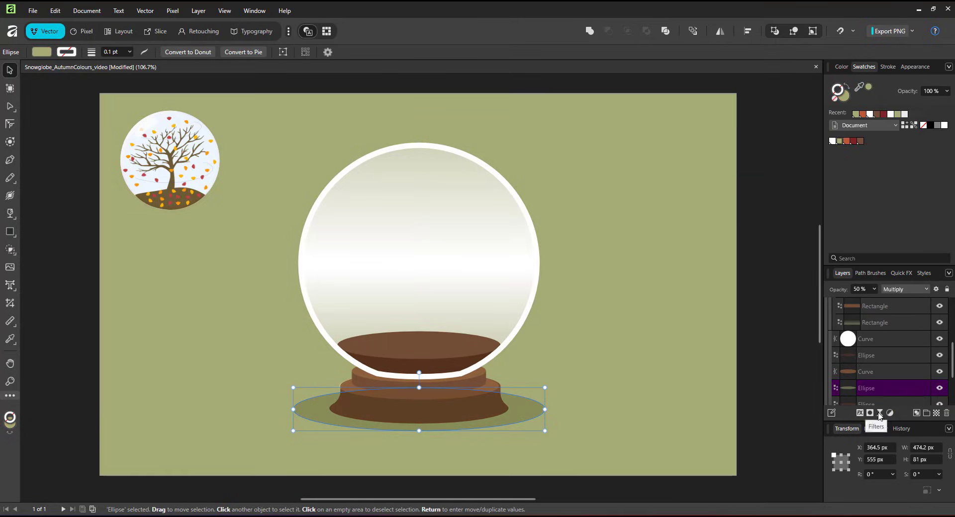
Step: Soften the shadow ellipse with a Gaussian Blur layer effect, set its opacity to 80%, and send it behind the base
click(860, 413)
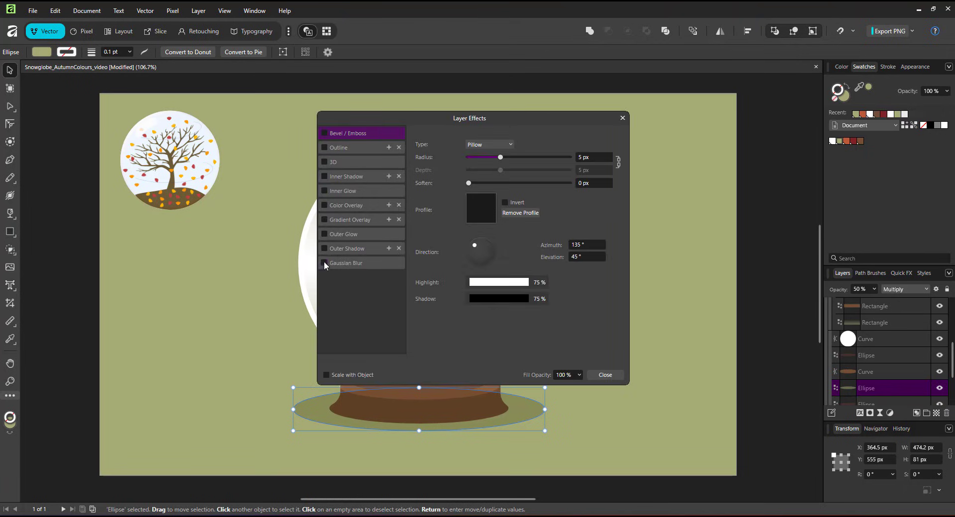
click(380, 261)
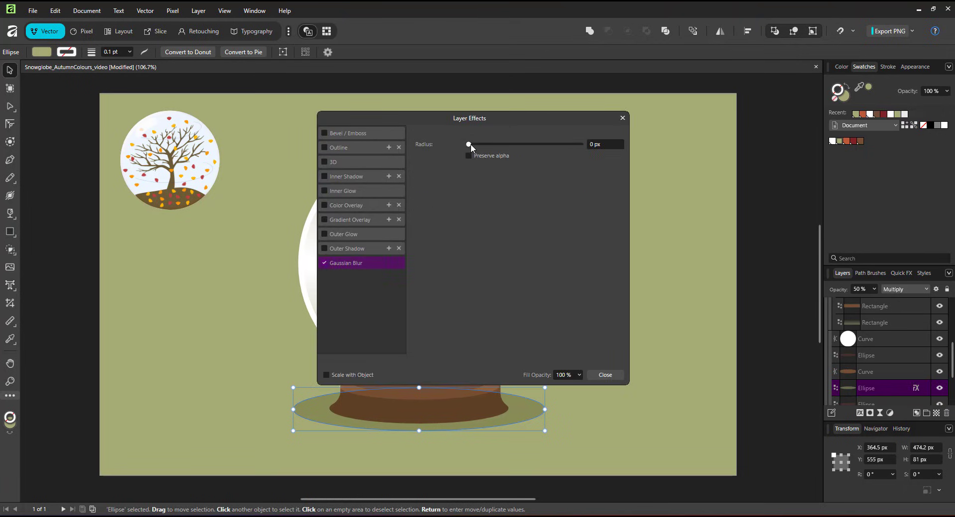
drag(469, 144, 513, 145)
click(605, 375)
key(7)
key(ctrl+shift+bracketleft)
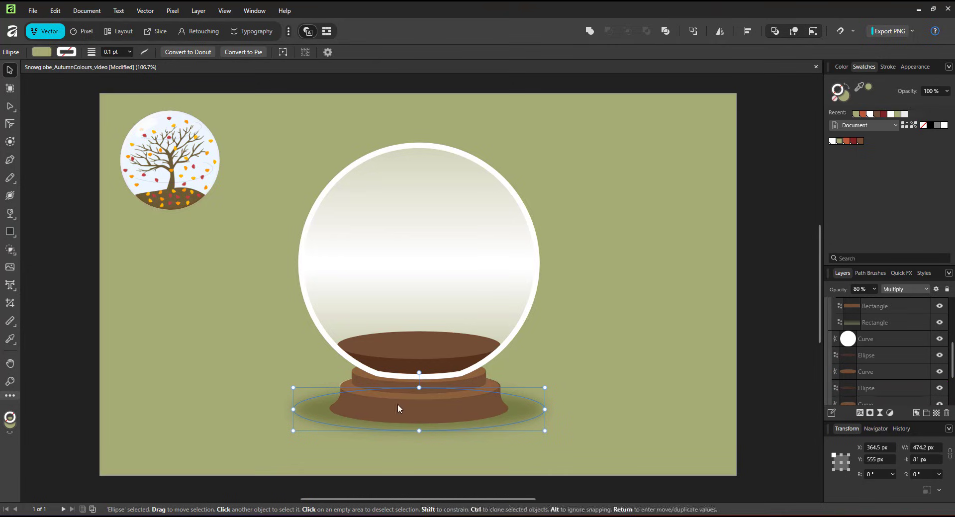
Step: Flatten the brown ground ellipse inside the globe to a height of about 39.5 px
scroll(424, 349, up, 2)
click(450, 380)
double_click(438, 355)
scroll(438, 356, up, 1)
drag(411, 367, 411, 361)
scroll(440, 355, down, 3)
scroll(398, 338, up, 2)
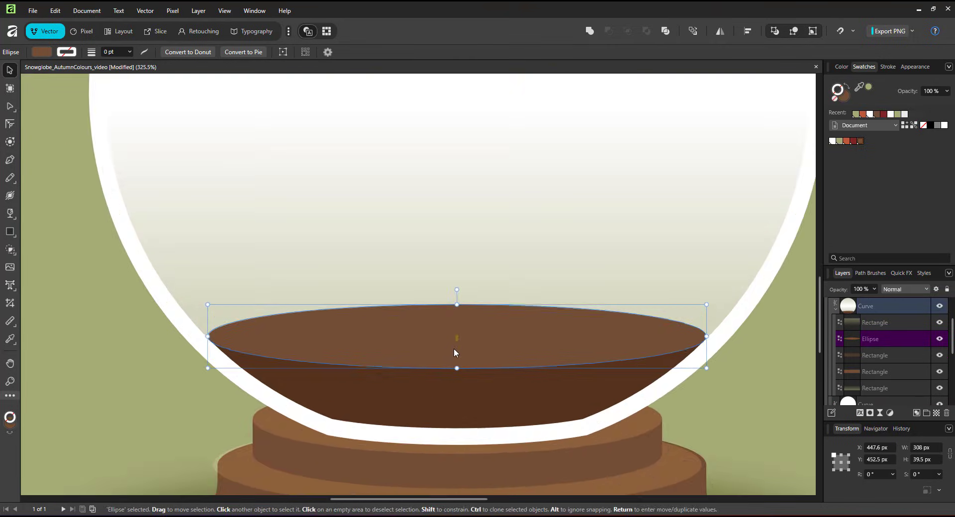
Step: Rename the layer holding the globe and base shapes as "globe base"
key(ctrl+0)
click(840, 325)
double_click(862, 321)
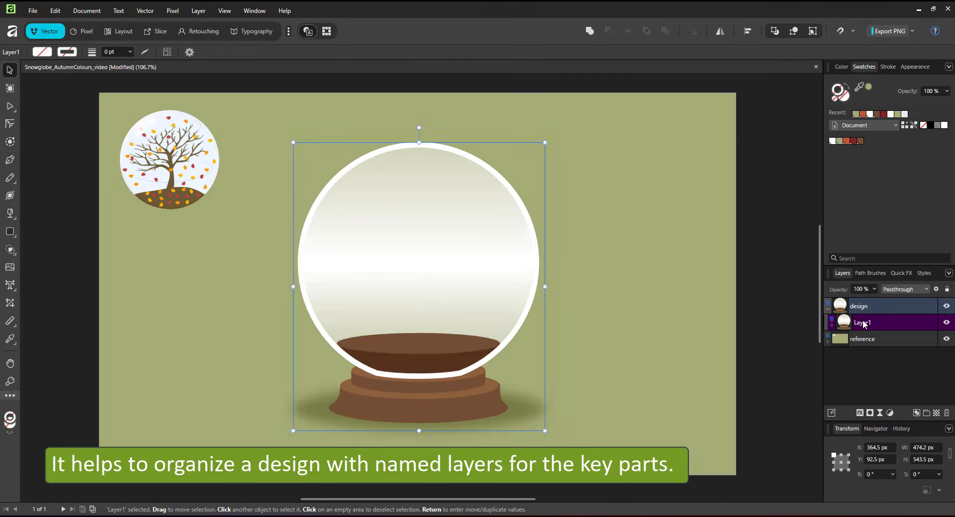
text(globe base)
key(Return)
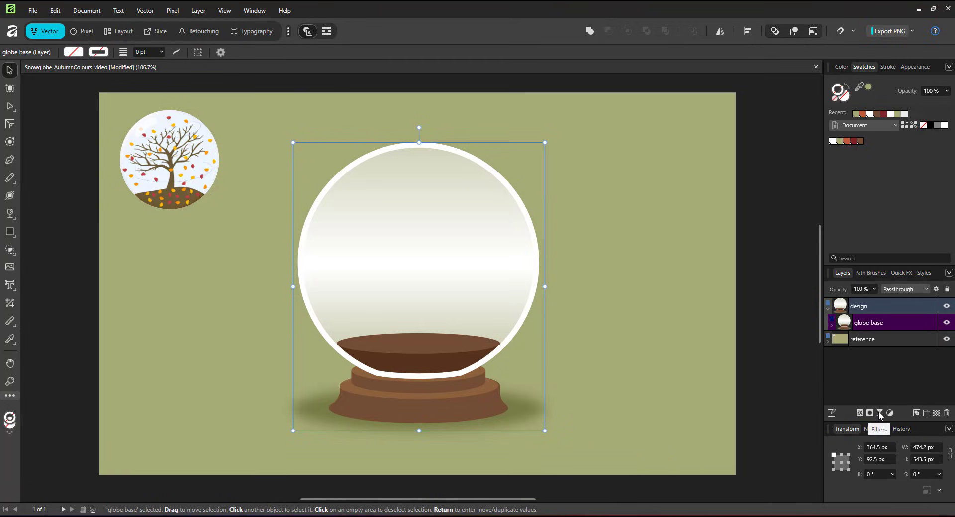
Step: Add a new layer above the globe base layer and name it "tree"
click(916, 413)
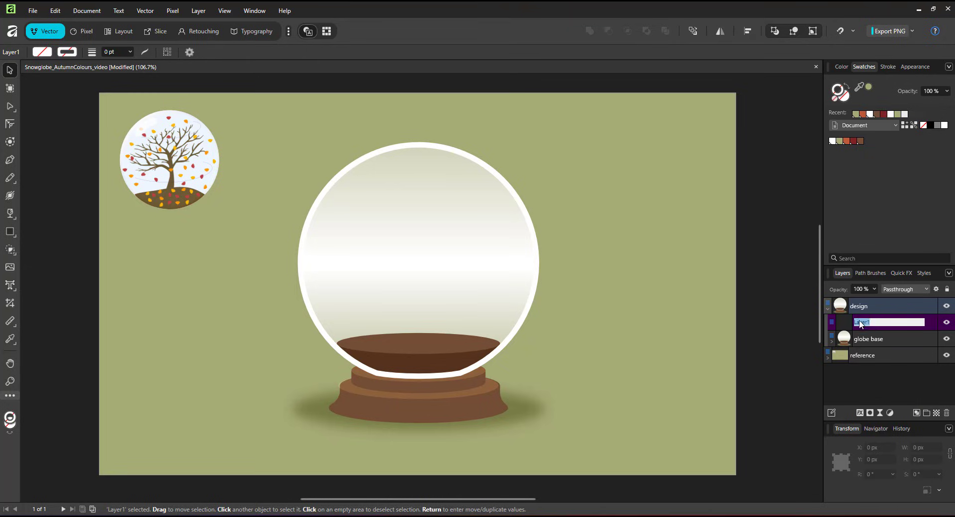
click(929, 327)
text(tree)
key(Return)
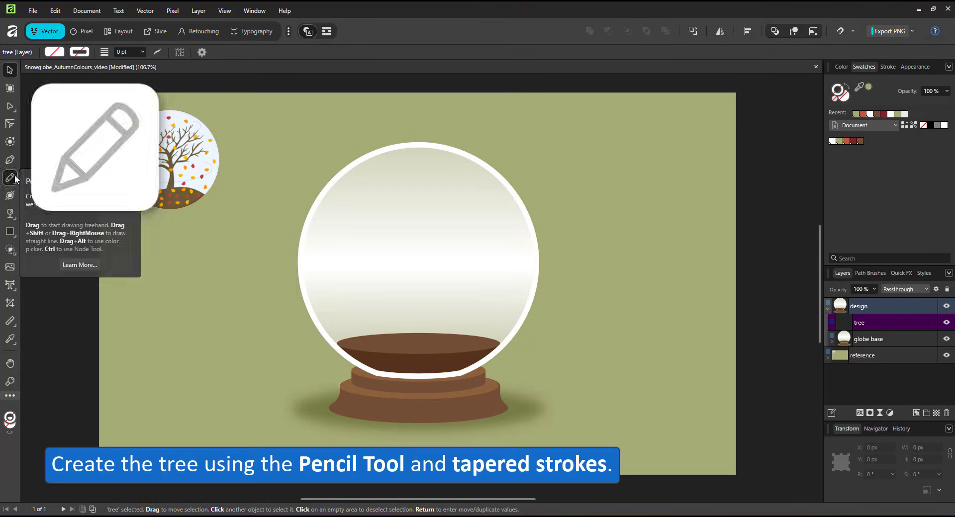
Step: Draw an S-shaped trunk line with the Pencil tool from the ground upward, with a brown stroke about 13.9 pt wide
key(n)
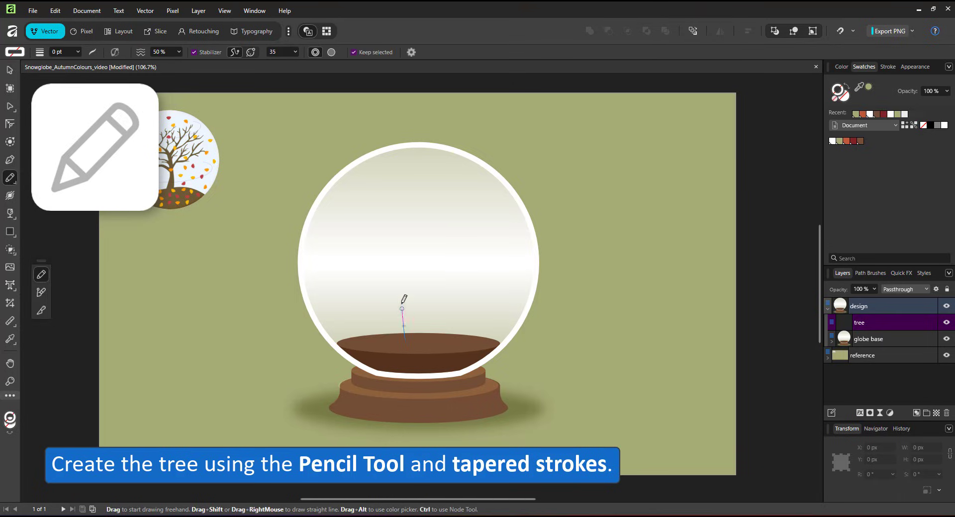
drag(446, 224, 422, 176)
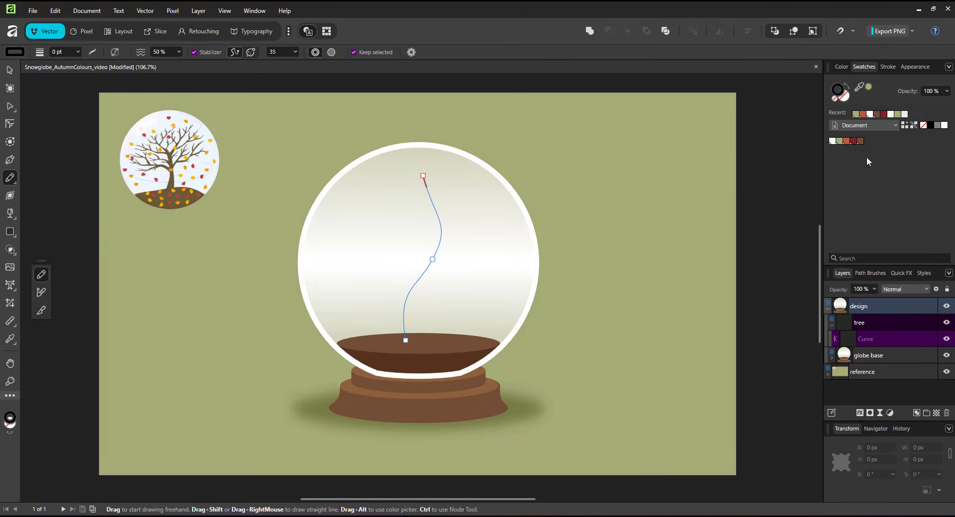
click(860, 142)
click(888, 67)
drag(851, 97, 886, 99)
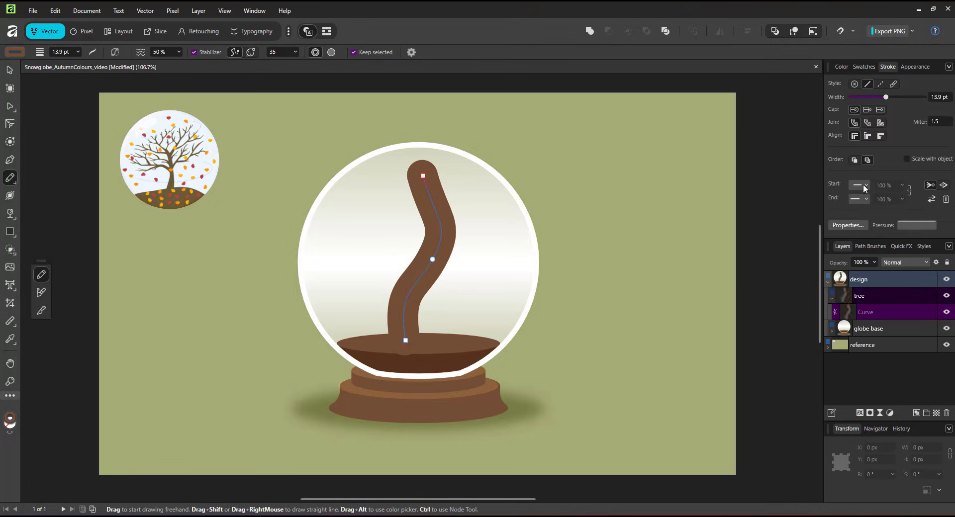
Step: Taper the trunk's stroke toward its upper tip by reshaping the pressure curve, and save the profile
click(913, 224)
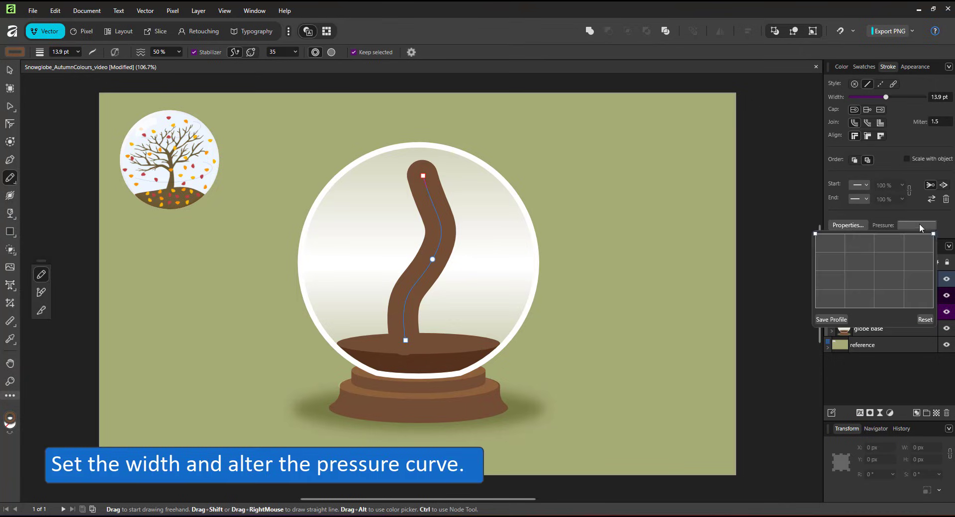
drag(933, 234, 920, 302)
drag(875, 267, 885, 253)
click(843, 319)
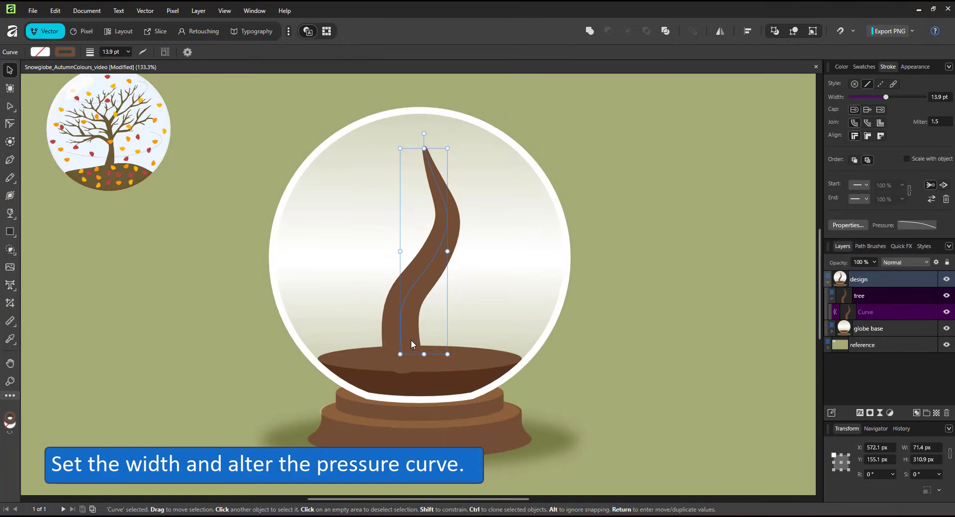
Step: Move the trunk slightly up so its foot sits on the ground ellipse, and set its stroke width to 15 pt
drag(411, 339, 411, 336)
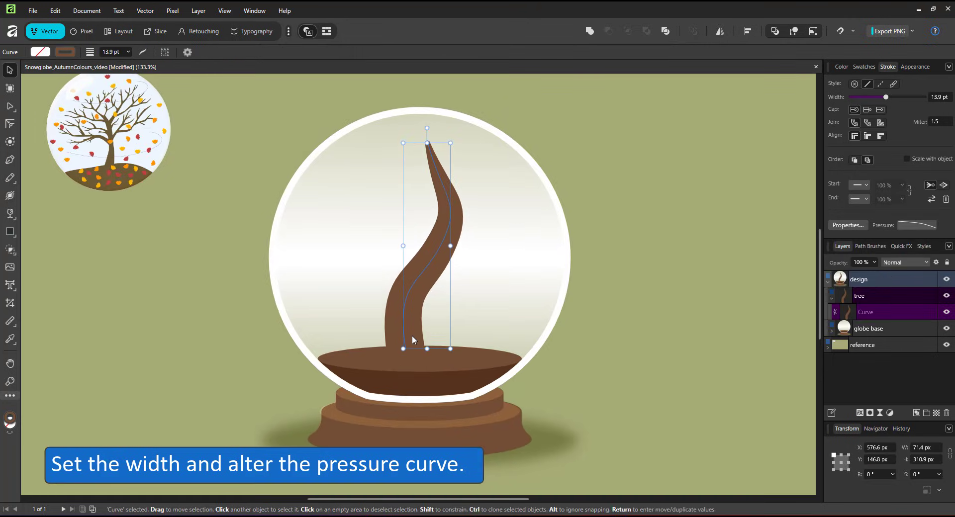
click(934, 97)
text(15)
key(Return)
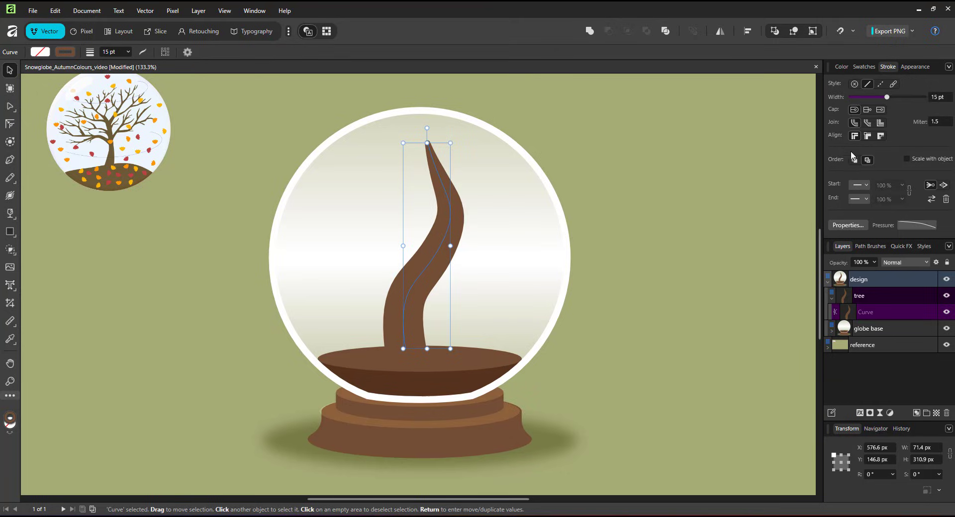
Step: Draw a tapered branch curving up and to the right from the middle of the trunk, with a stroke width of 8 pt
click(10, 177)
mouse_move(410, 296)
mouse_down()
mouse_move(470, 282)
mouse_move(512, 240)
mouse_up()
text(10)
key(Return)
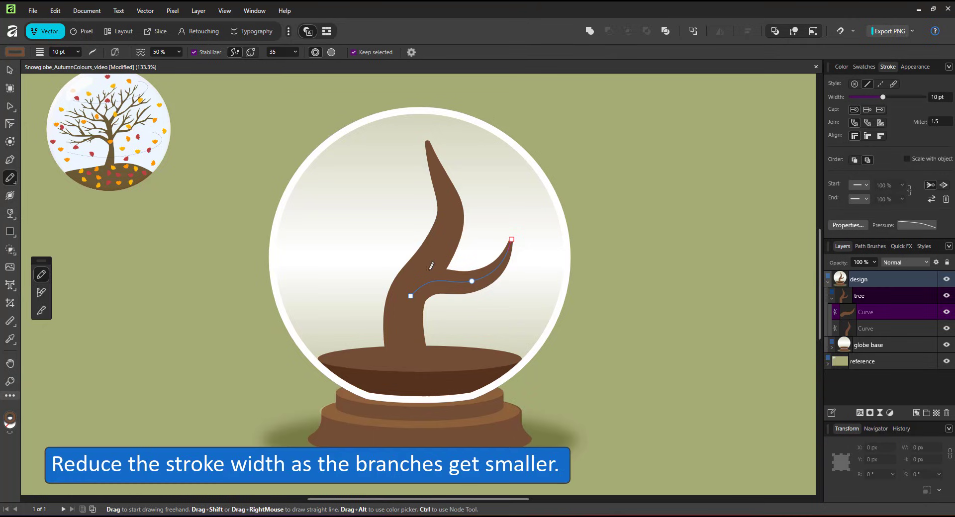
click(951, 98)
text(8)
key(Return)
Step: Draw a 6 pt branch reaching up and left from the trunk and a 5 pt branch on the trunk's upper right
mouse_move(424, 253)
mouse_down()
mouse_move(345, 220)
mouse_move(323, 189)
mouse_up()
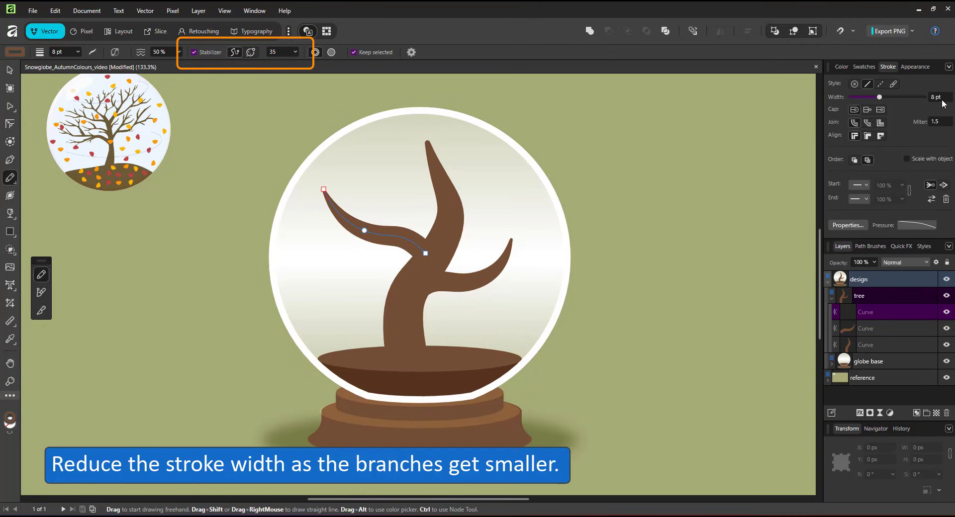
text(6)
key(Return)
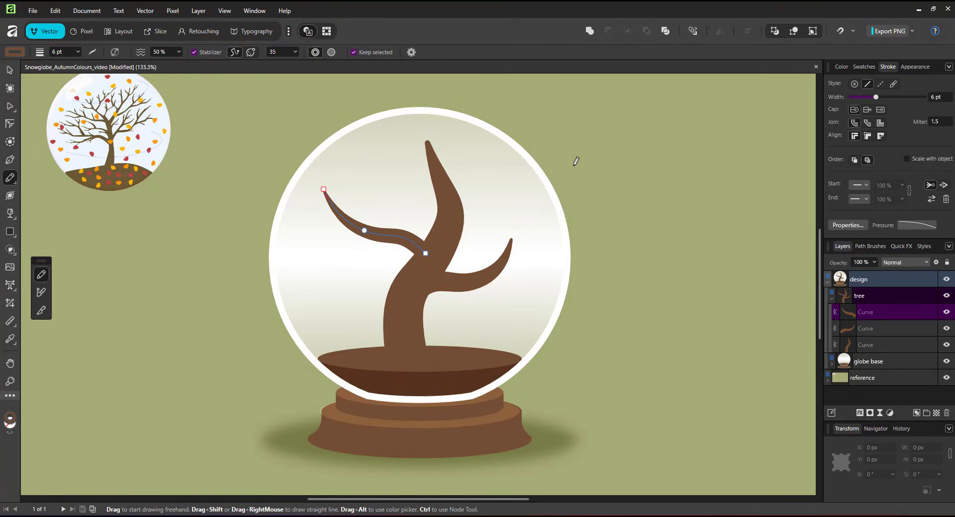
drag(464, 214, 500, 169)
key(bracketleft)
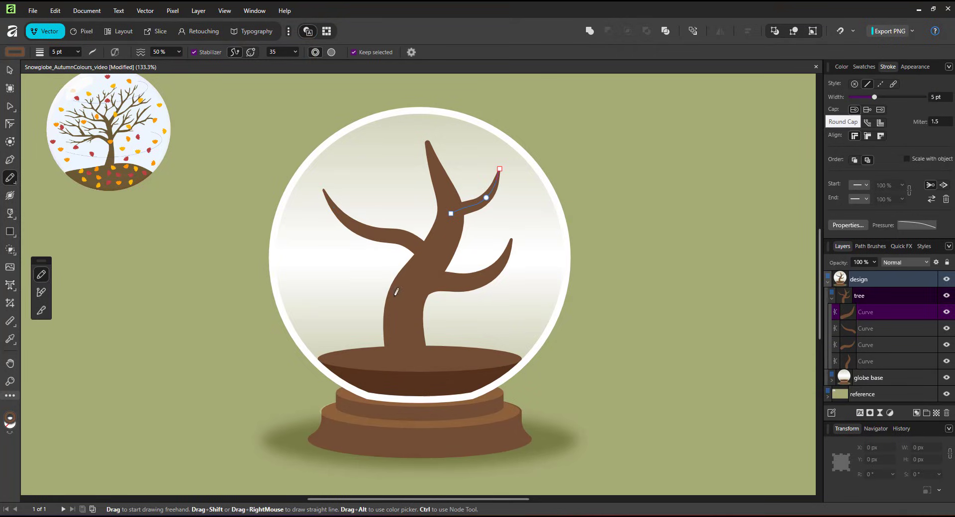
Step: Draw further branches at the lower left, lower right and upper left of the tree, and reduce the stroke width to 3 pt
drag(406, 289, 272, 264)
drag(474, 280, 564, 277)
mouse_move(401, 233)
mouse_down()
mouse_move(384, 182)
mouse_move(352, 140)
mouse_up()
click(939, 97)
text(2)
key(Return)
click(939, 97)
text(3)
key(Return)
Step: Draw eight smaller 3 pt side branches off the trunk and main branches on both sides of the tree
drag(435, 191, 381, 148)
drag(439, 167, 454, 123)
drag(473, 205, 535, 185)
drag(346, 223, 287, 215)
mouse_move(357, 282)
mouse_down()
mouse_move(305, 247)
mouse_move(280, 296)
mouse_up()
drag(464, 280, 498, 240)
drag(450, 239, 526, 212)
drag(501, 268, 542, 229)
Step: Set the stroke width to 1.5 pt and draw many fine tapered twigs off the branches all around the tree
click(939, 97)
text(1.5)
key(Return)
scroll(499, 303, up, 4)
drag(374, 271, 469, 297)
mouse_move(539, 275)
mouse_down()
mouse_move(574, 287)
mouse_move(616, 279)
mouse_up()
drag(421, 189, 420, 168)
drag(482, 199, 577, 184)
drag(547, 243, 524, 160)
mouse_move(568, 227)
mouse_down()
mouse_move(594, 211)
mouse_move(618, 165)
mouse_up()
drag(589, 271, 670, 270)
drag(455, 146, 501, 110)
drag(464, 253, 476, 165)
drag(368, 200, 350, 140)
drag(290, 271, 213, 194)
drag(184, 288, 165, 200)
drag(216, 396, 379, 173)
drag(358, 218, 334, 157)
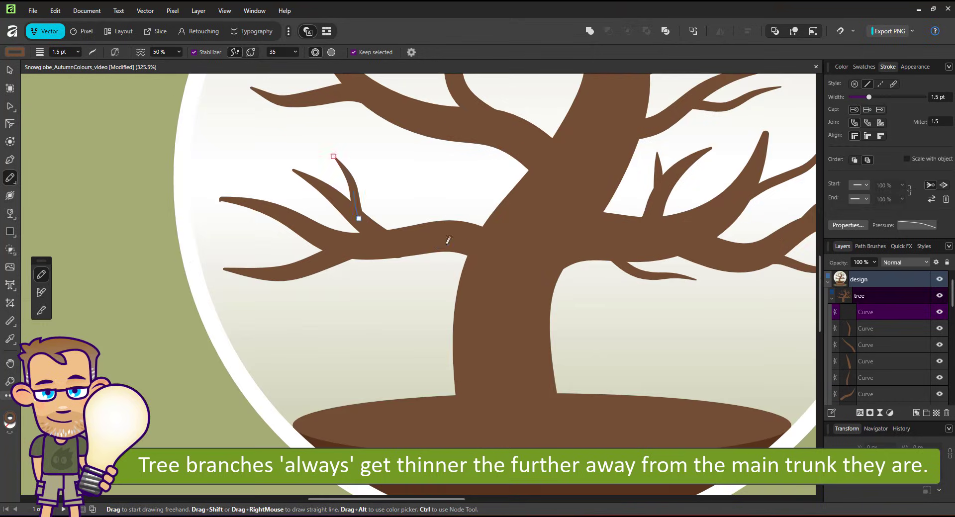
drag(441, 243, 346, 290)
drag(517, 154, 380, 154)
drag(273, 203, 243, 182)
drag(340, 257, 257, 308)
Step: Select a drawn tree stroke with the Node tool and refine its taper by reshaping its pressure curve
key(a)
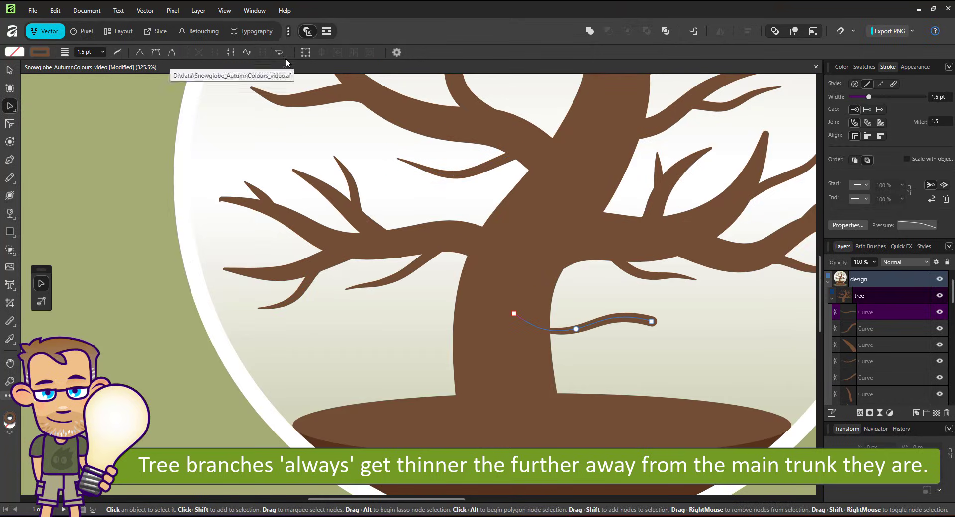
click(365, 250)
click(376, 232)
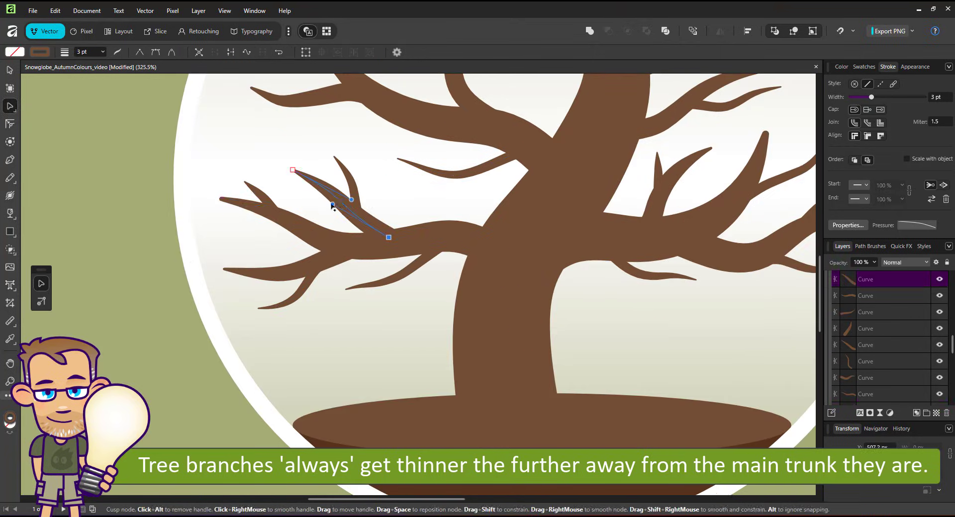
scroll(497, 400, down, 4)
scroll(532, 201, up, 1)
click(535, 226)
click(916, 225)
mouse_move(934, 287)
mouse_down()
mouse_move(934, 299)
mouse_move(918, 299)
mouse_move(934, 300)
mouse_up()
drag(917, 300, 919, 286)
drag(884, 254, 860, 246)
drag(919, 285, 910, 277)
Step: Reshape two of the tree's branches by moving their nodes
scroll(668, 290, down, 2)
scroll(584, 227, up, 3)
drag(566, 231, 560, 211)
scroll(616, 243, down, 3)
drag(616, 243, 630, 196)
Step: Select all the curves in the tree layer and group them
scroll(876, 302, up, 10)
click(867, 311)
scroll(886, 347, down, 4)
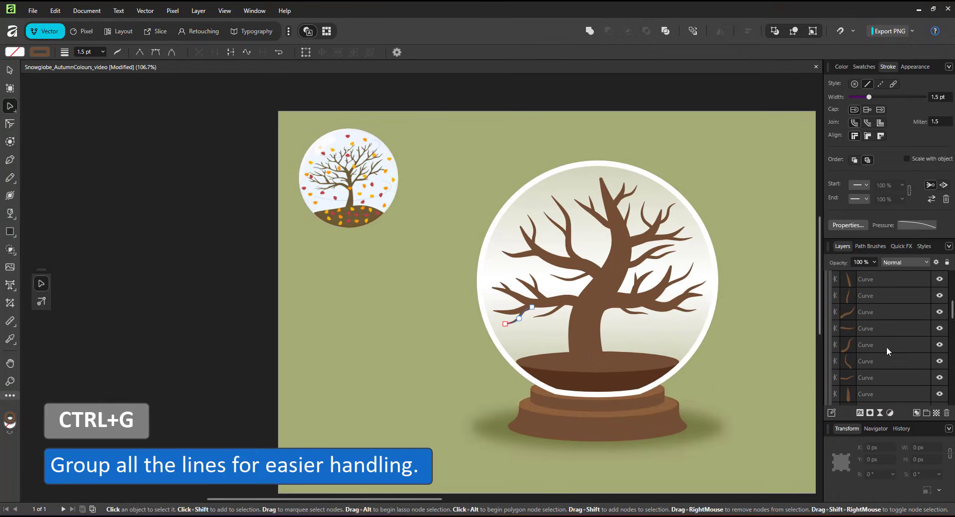
scroll(873, 368, down, 3)
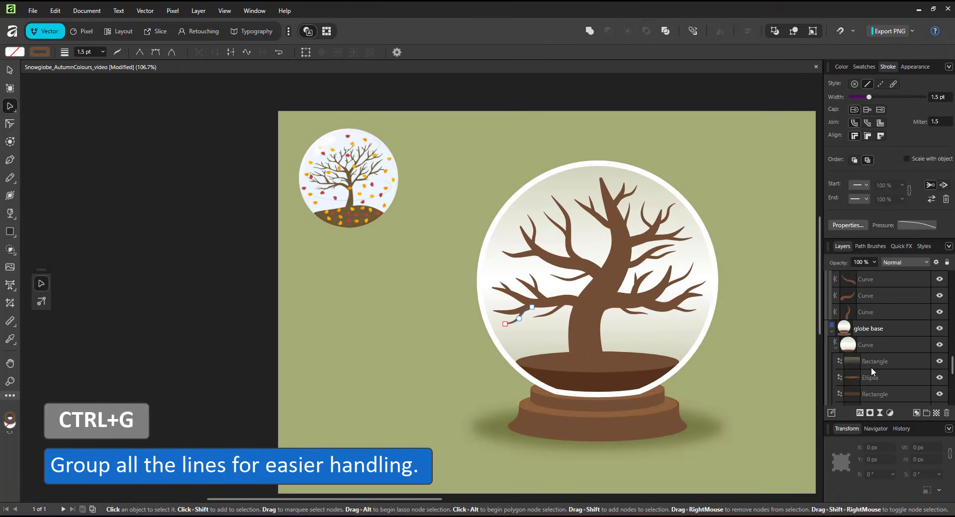
shift+click(873, 316)
key(ctrl+g)
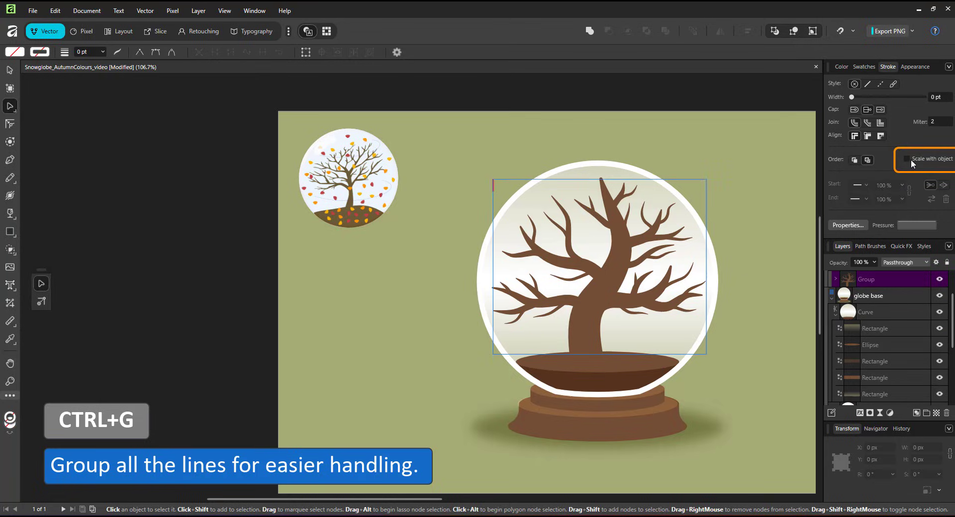
Step: Make the tree group's strokes scale with the object, shrink the group to about 364 × 299 px, and recentre it on the ground
click(908, 160)
key(v)
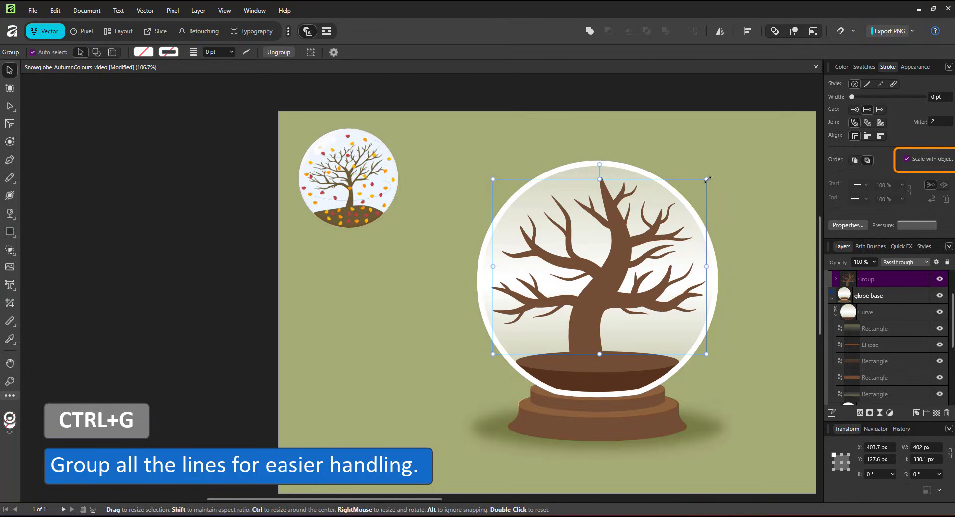
drag(707, 179, 697, 187)
drag(627, 250, 630, 255)
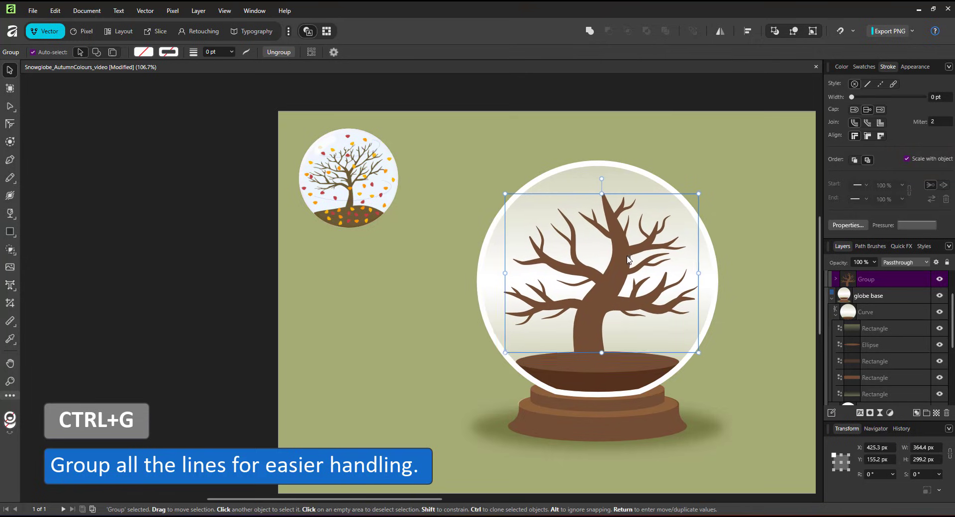
Step: Shrink the tree group to about 331 × 297 px, centre it on the ground, and deselect it
drag(700, 193, 697, 198)
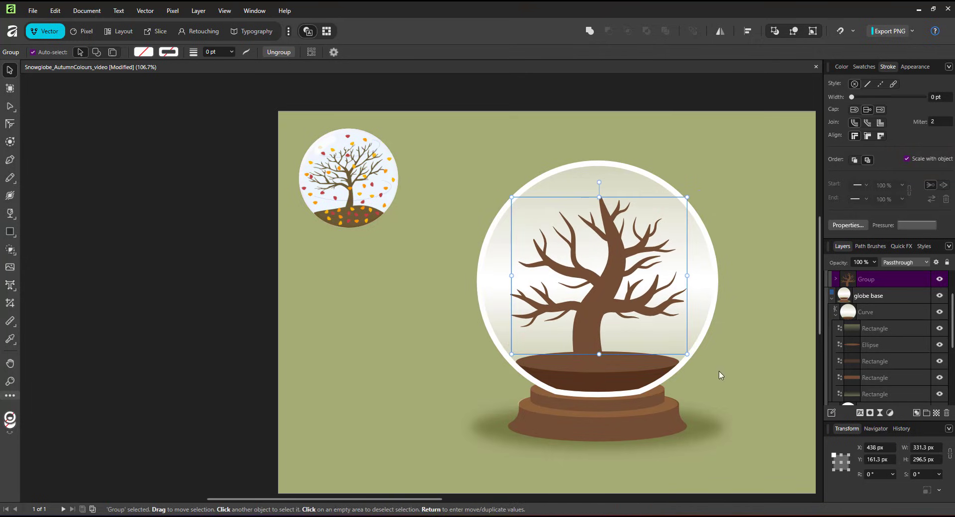
click(761, 277)
scroll(661, 345, down, 3)
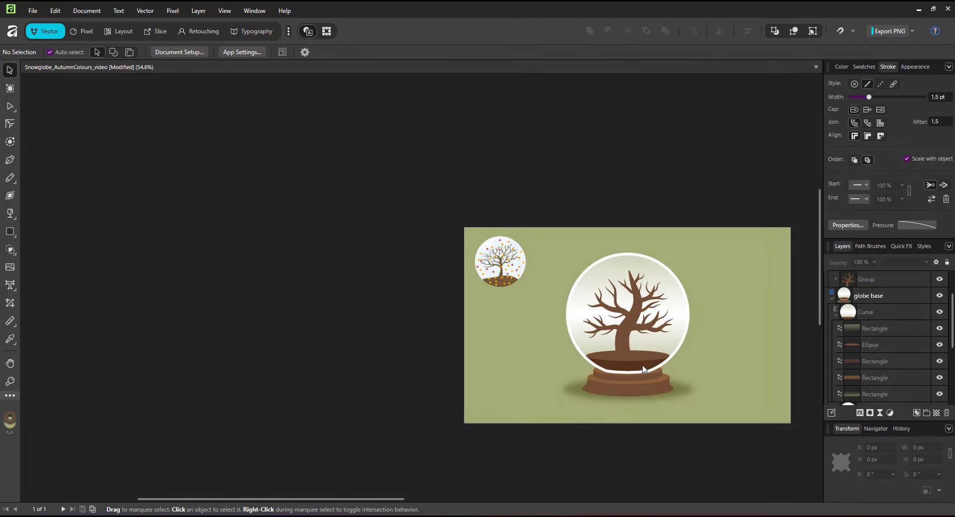
Step: Rename the group inside the tree layer as base
scroll(645, 367, up, 3)
scroll(623, 332, up, 3)
scroll(891, 310, up, 1)
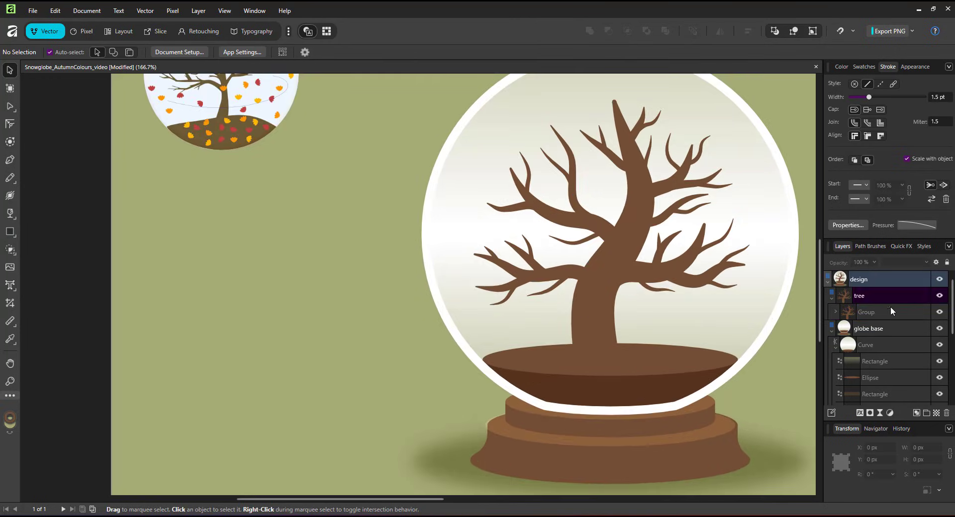
double_click(864, 311)
text(base)
key(Return)
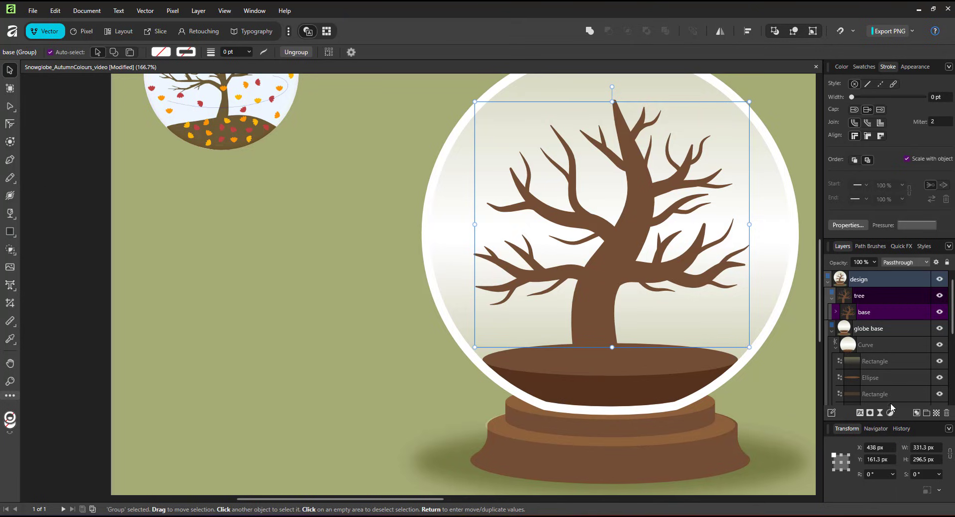
Step: Extend the tips of the lowest left and right branches outward by moving their end nodes
scroll(572, 241, up, 2)
key(a)
click(473, 255)
drag(452, 252, 424, 248)
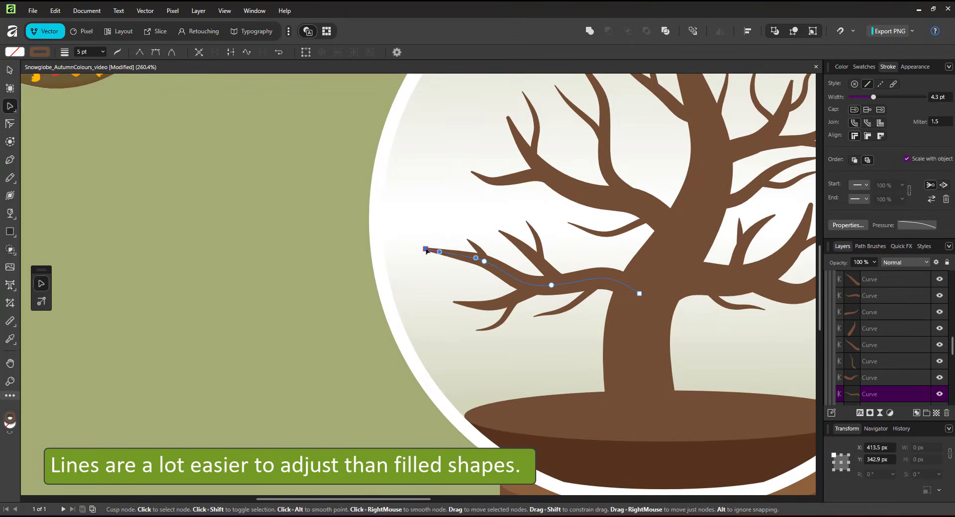
scroll(445, 279, down, 4)
scroll(631, 273, up, 4)
click(588, 284)
drag(608, 284, 639, 288)
scroll(643, 290, down, 3)
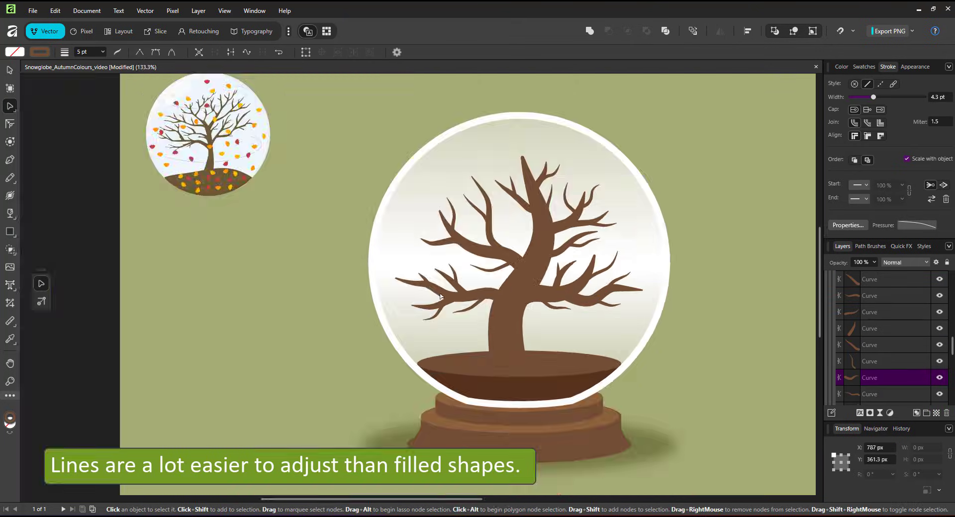
Step: Add small twigs to the tree's upper-left branches by copying, repositioning and reshaping existing strokes
scroll(448, 254, up, 4)
click(462, 186)
key(v)
drag(463, 172, 393, 198)
drag(386, 134, 334, 170)
mouse_move(398, 195)
mouse_down()
mouse_move(420, 218)
mouse_move(343, 234)
mouse_up()
click(426, 222)
click(399, 243)
key(a)
click(432, 234)
scroll(422, 256, down, 4)
key(ctrl+d)
scroll(471, 279, down, 1)
scroll(486, 294, up, 2)
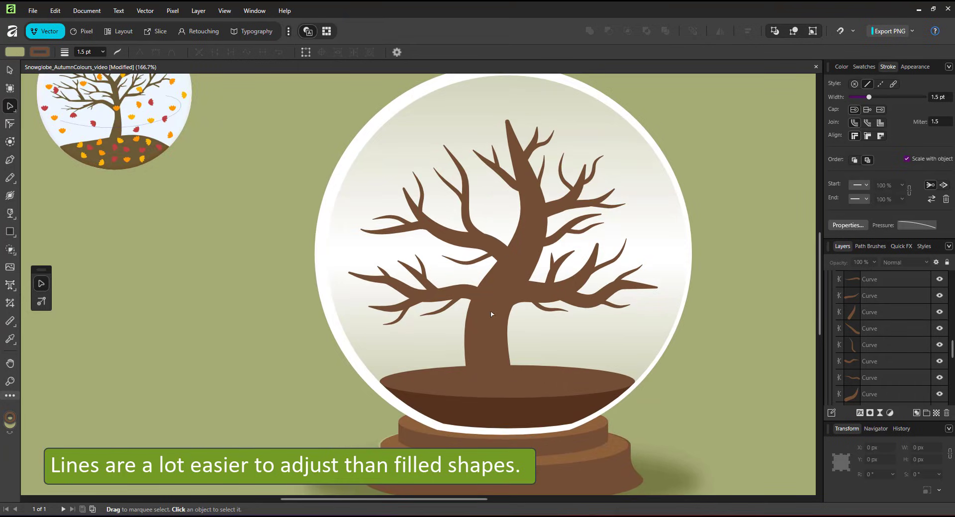
Step: Collapse and lock the tree's base group and the globe base layer
scroll(850, 322, up, 11)
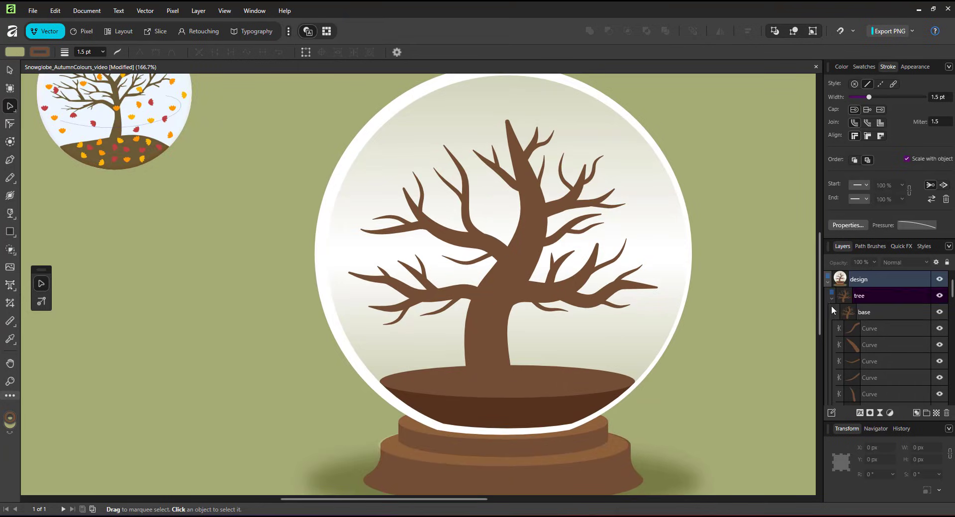
click(836, 311)
click(908, 312)
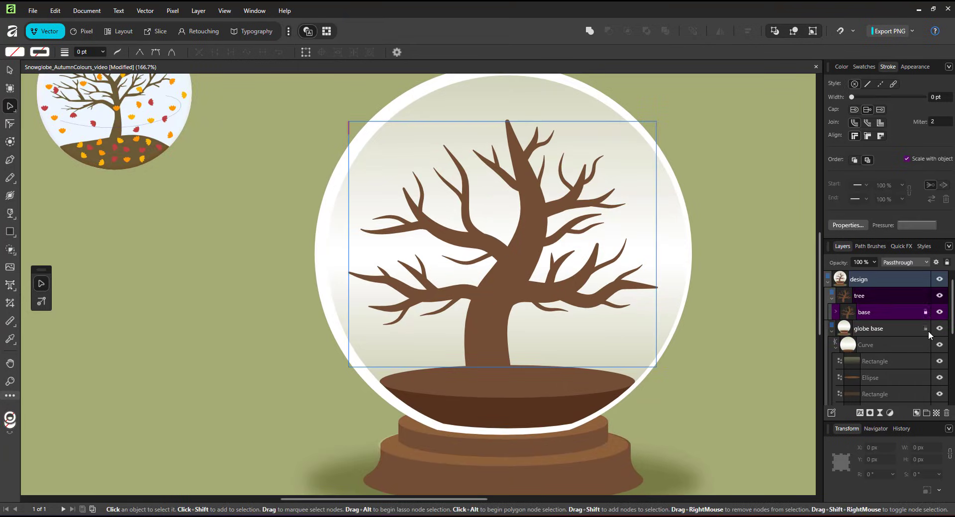
click(920, 328)
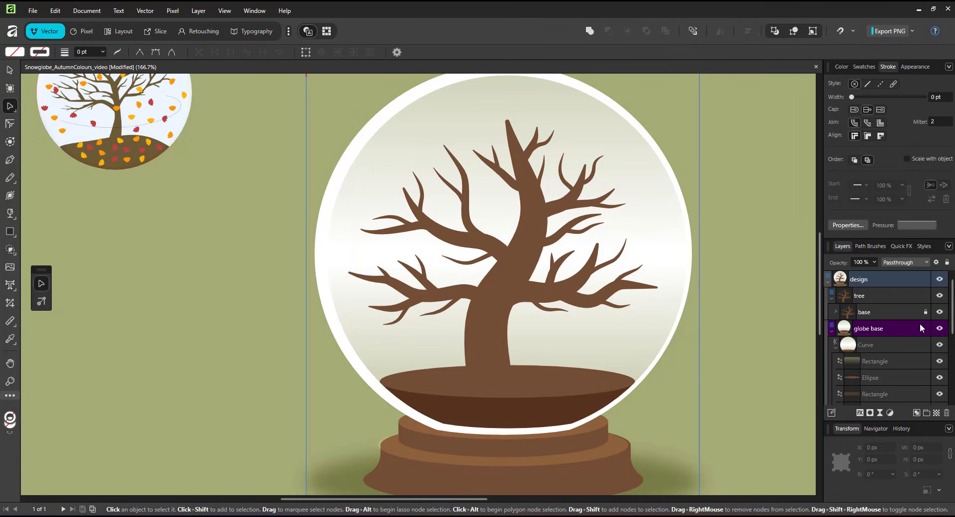
click(831, 329)
double_click(864, 312)
Step: Draw a 1.5 pt tapered pencil stroke along the left side of the trunk, above the base group
scroll(430, 276, up, 2)
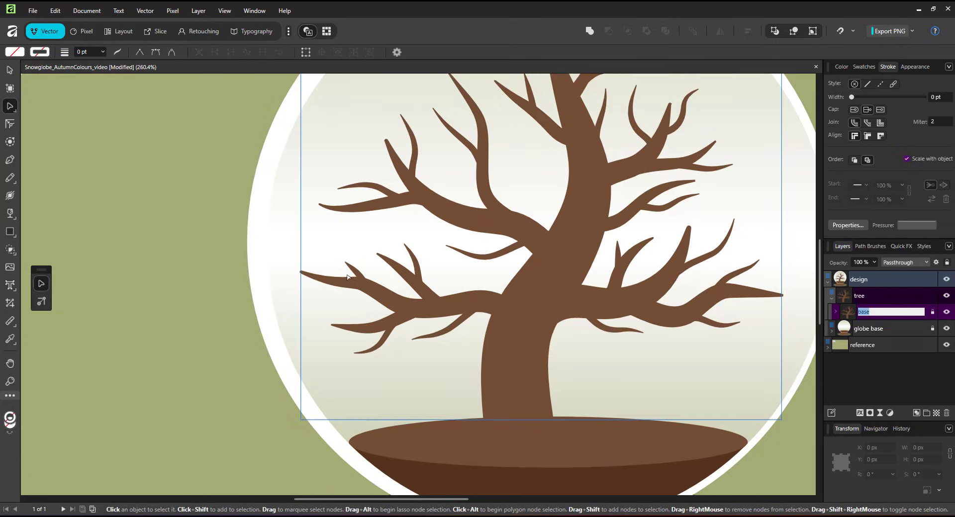
click(15, 185)
click(28, 177)
drag(575, 151, 581, 170)
drag(537, 258, 487, 382)
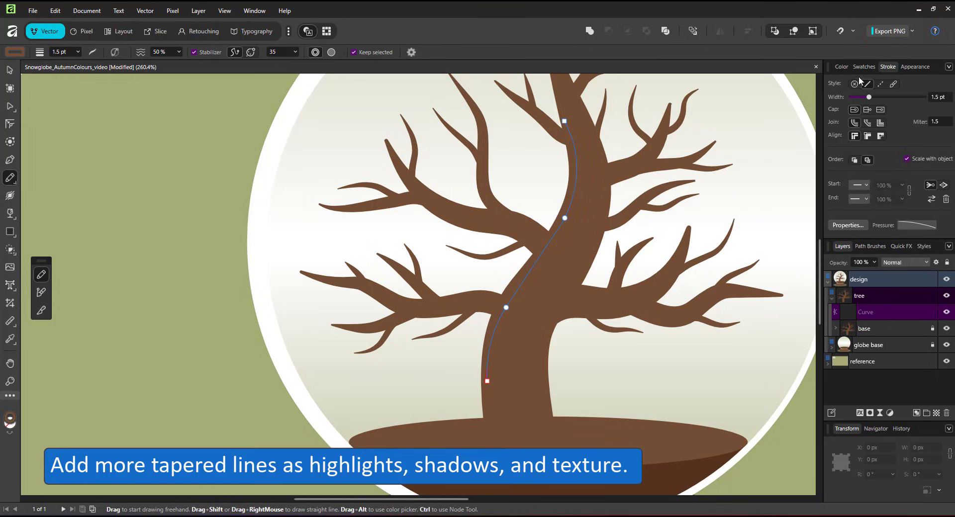
Step: Recolour the trunk stroke with the document's orange swatch and set its blend mode to Add at 40% opacity
click(841, 67)
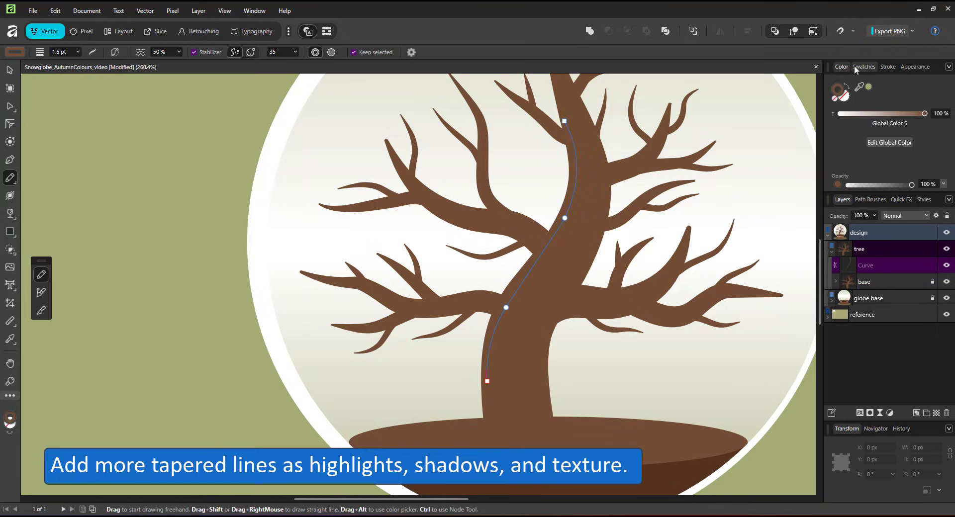
click(865, 66)
click(845, 141)
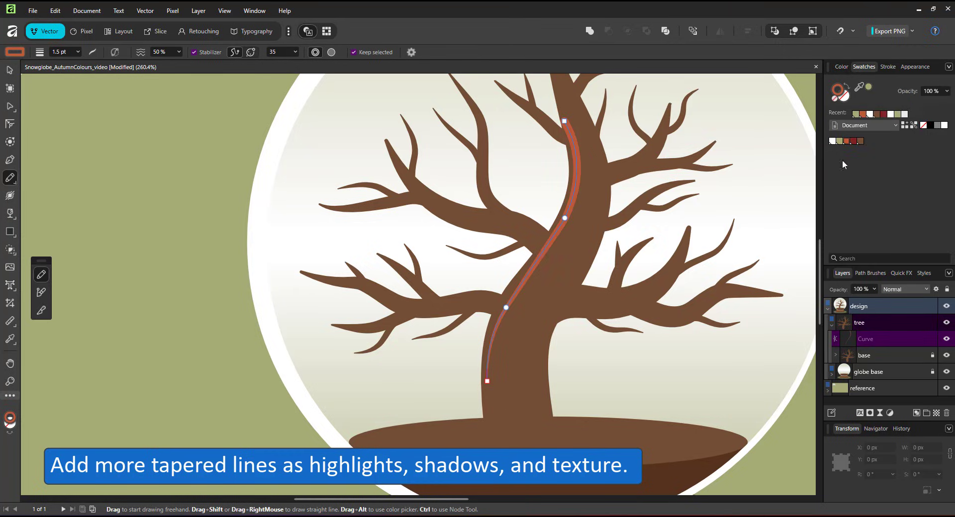
click(901, 289)
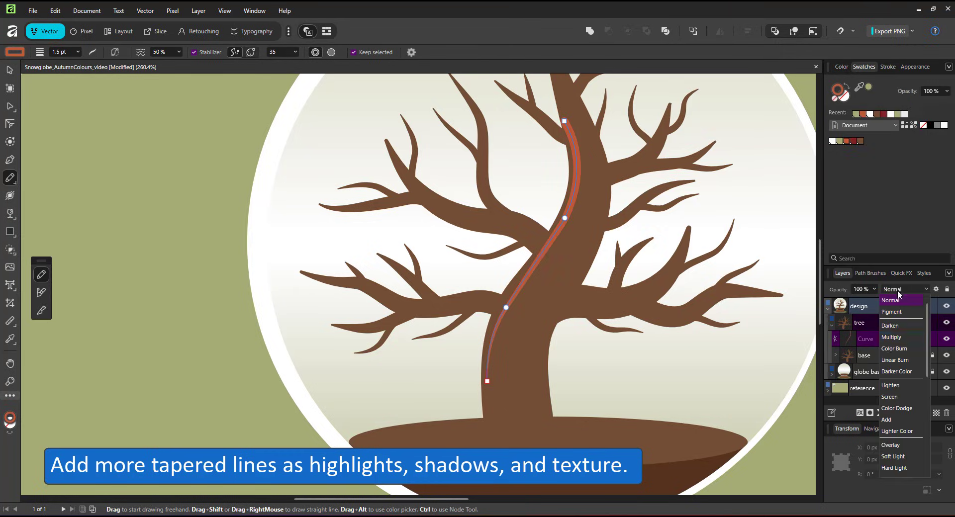
click(887, 419)
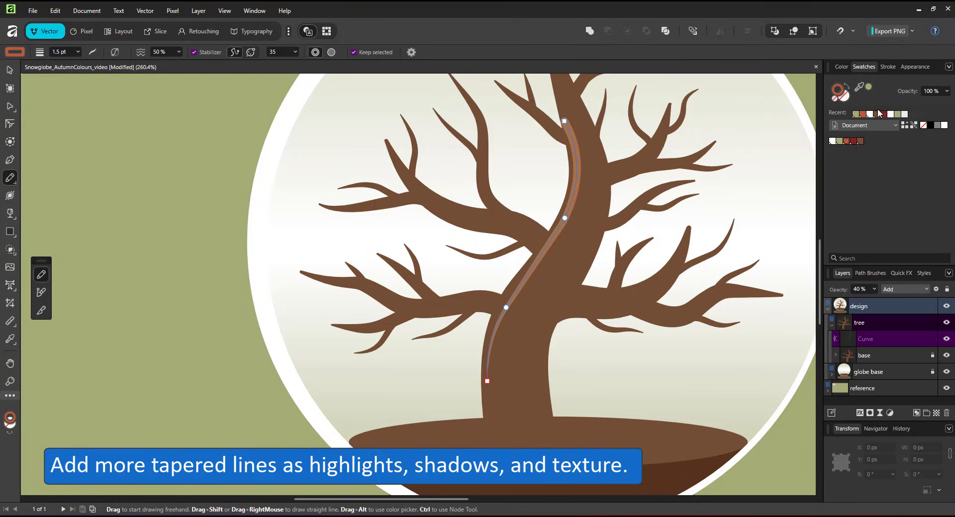
Step: Reset the trunk stroke's pressure curve, shape it to taper at both ends with a wide middle, and save the profile
click(888, 66)
click(916, 225)
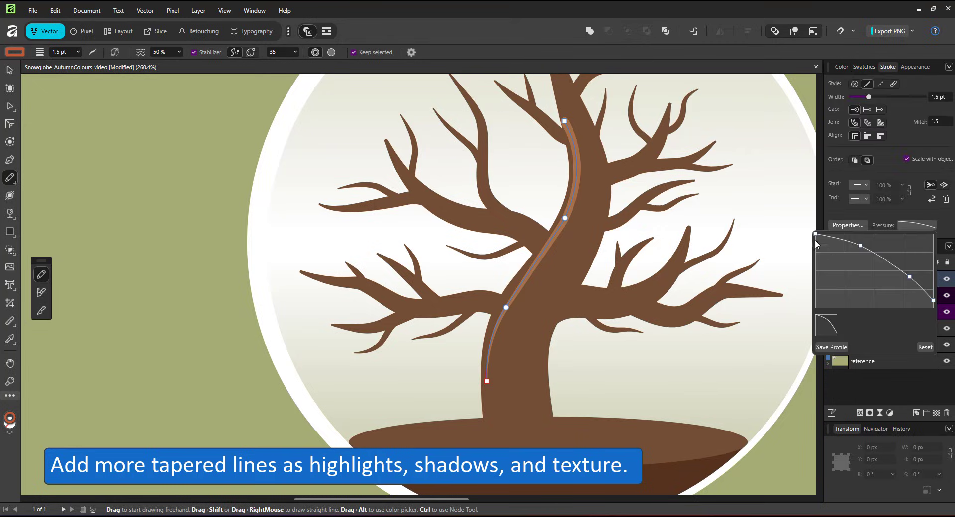
click(925, 347)
mouse_move(872, 234)
mouse_down()
mouse_move(872, 307)
mouse_move(873, 237)
mouse_move(875, 252)
mouse_up()
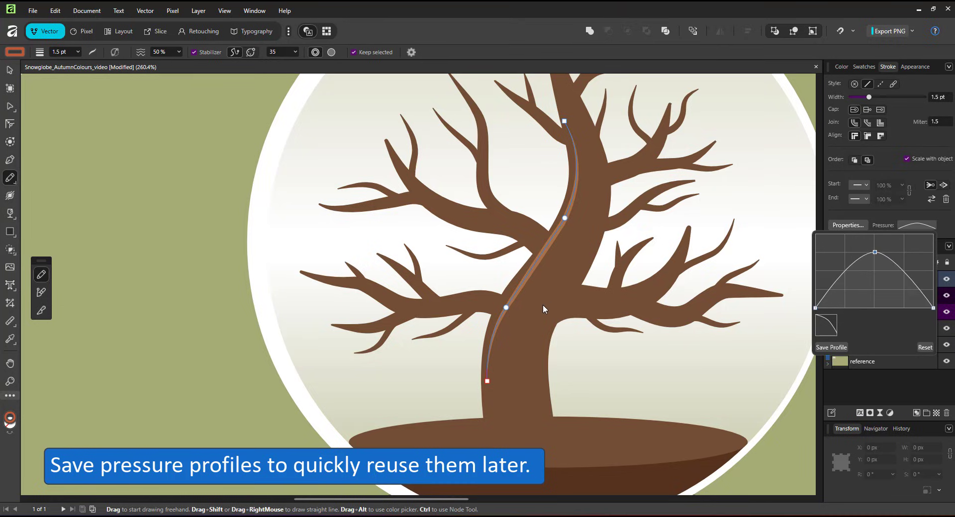
click(826, 347)
Step: Draw more orange tapered pencil strokes as bark highlights along the trunk and the left branches
click(10, 178)
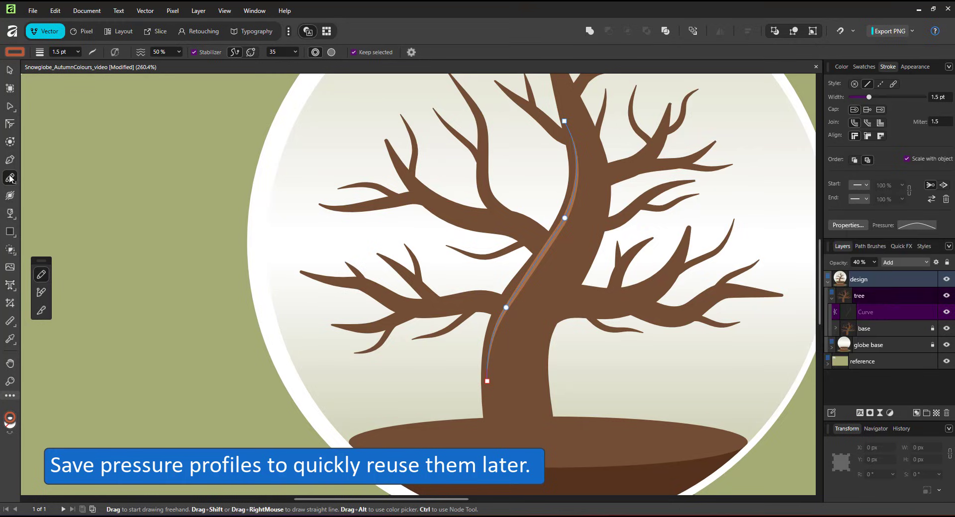
drag(537, 281, 538, 273)
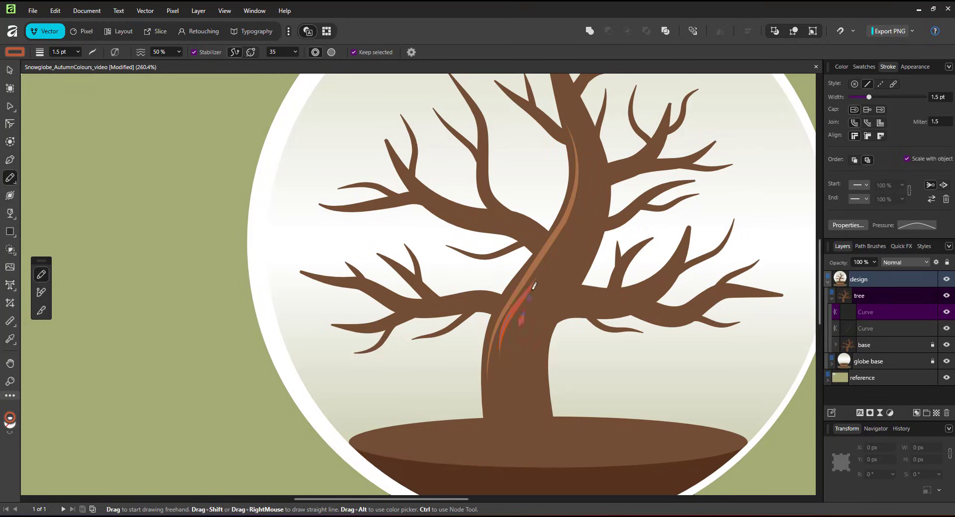
drag(536, 282, 544, 262)
mouse_move(527, 406)
mouse_down()
mouse_move(530, 327)
mouse_move(551, 261)
mouse_up()
drag(420, 193, 532, 231)
drag(402, 167, 412, 182)
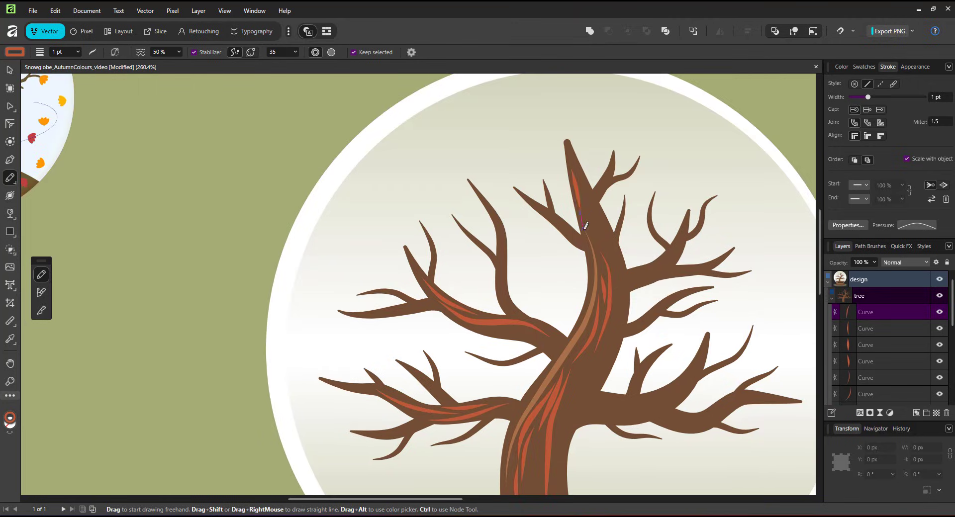
Step: Restore the first trunk highlight to Normal blend mode at 100% opacity
scroll(863, 323, down, 3)
click(905, 263)
click(906, 273)
key(0)
Step: Group all the highlight curves and set the group's blend mode to Add at 30% opacity
scroll(876, 319, up, 3)
scroll(877, 301, up, 3)
shift+click(869, 316)
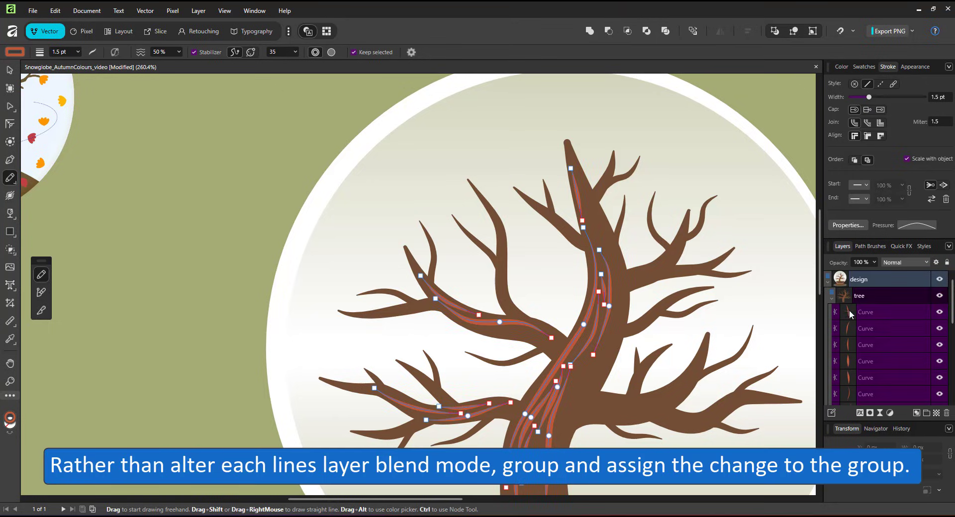
key(ctrl+g)
click(904, 262)
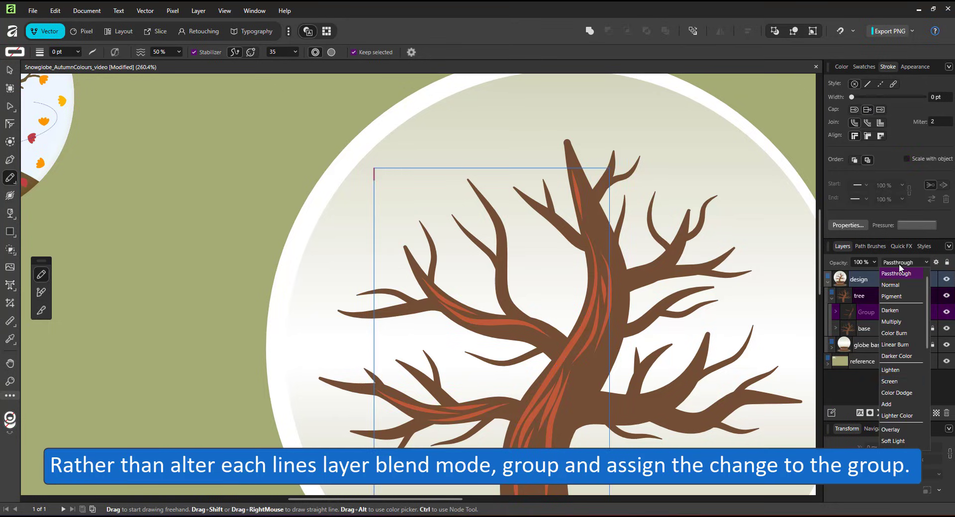
click(883, 402)
key(2)
key(3)
Step: Refine the highlight strokes in the middle of the trunk by adjusting their nodes and handles
scroll(588, 323, down, 5)
scroll(603, 299, up, 6)
scroll(603, 299, up, 2)
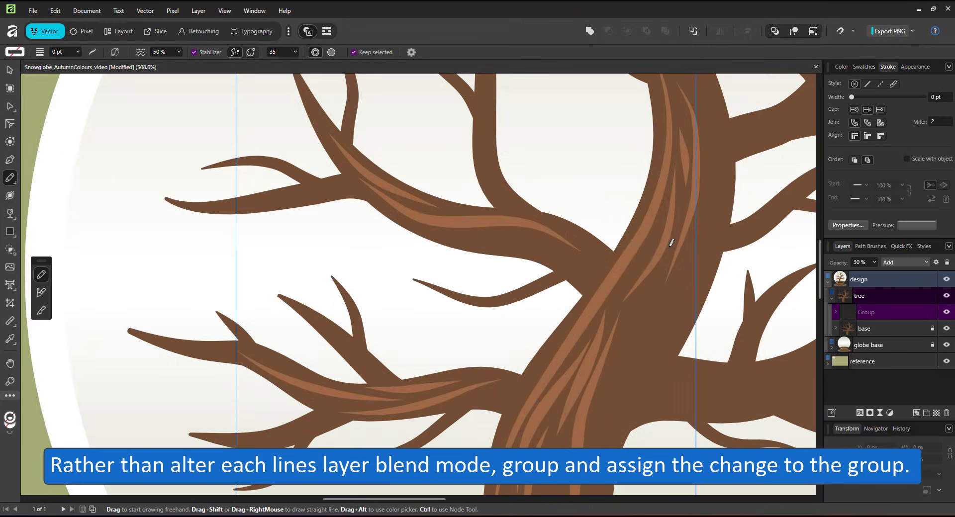
key(a)
click(619, 303)
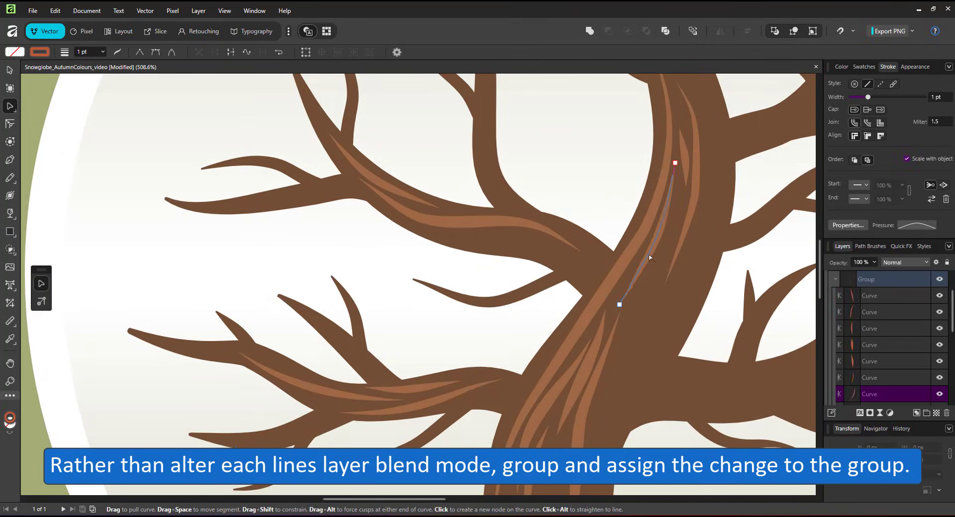
click(608, 323)
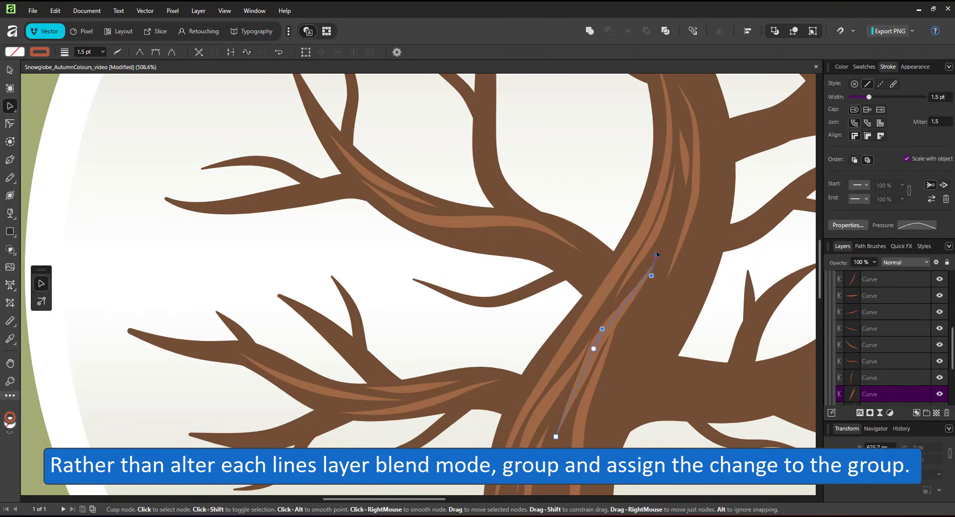
click(605, 356)
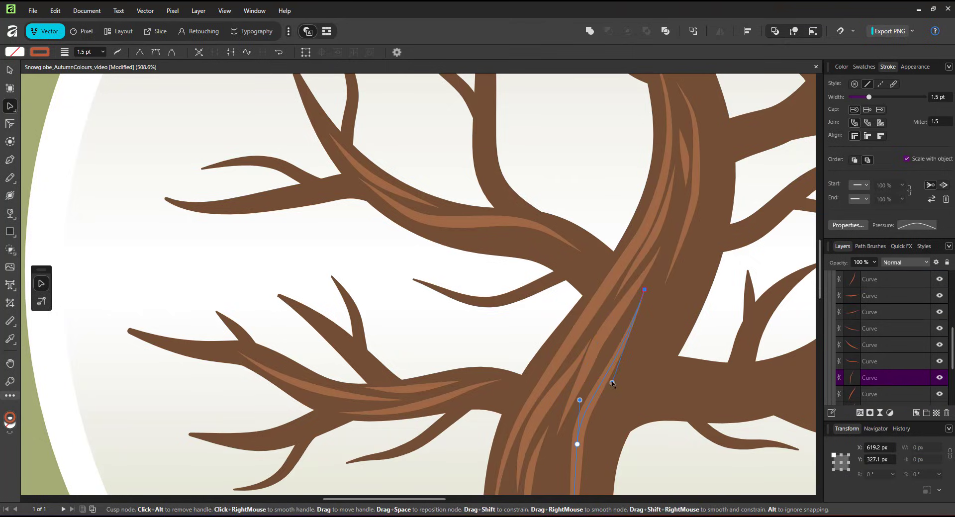
click(581, 369)
click(580, 354)
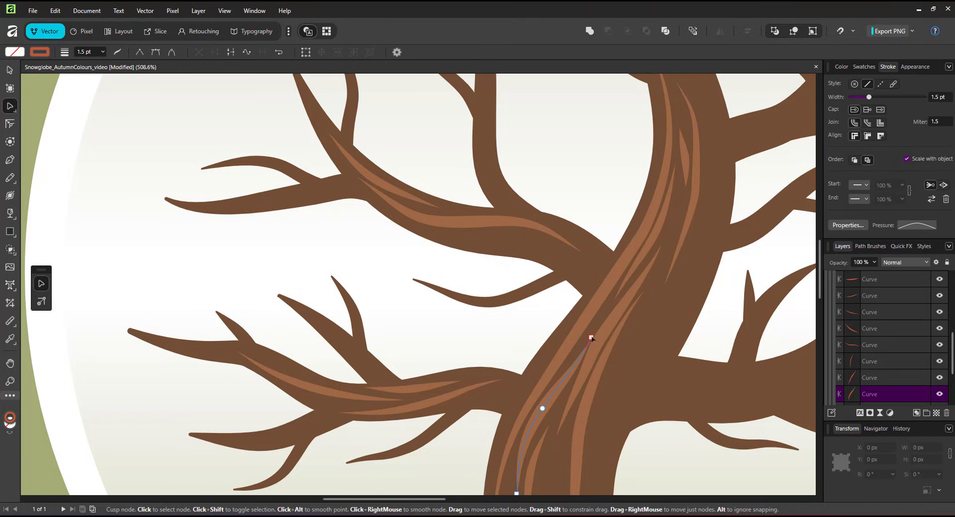
drag(591, 338, 592, 329)
Step: Copy the long trunk highlight towards the trunk's right edge and set the original stroke's width to 0.7 pt
key(ctrl+0)
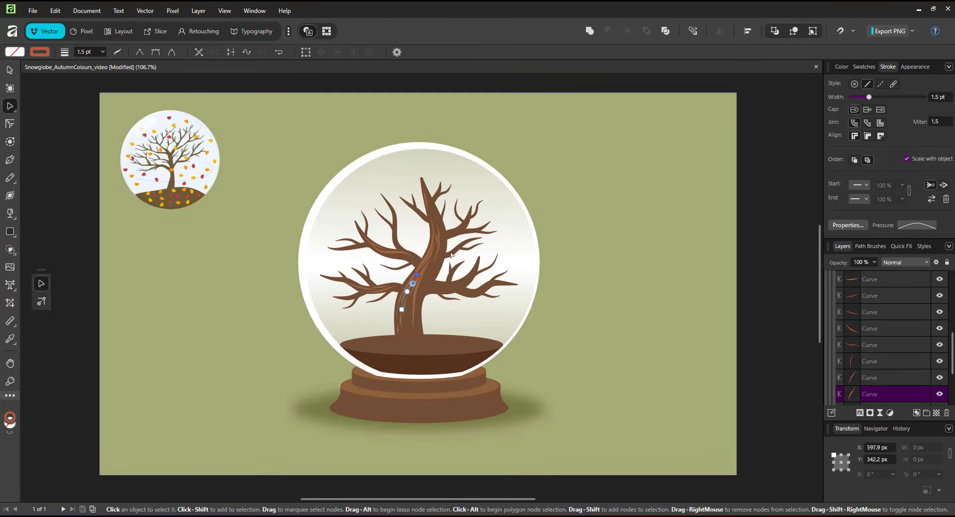
scroll(415, 304, up, 5)
click(418, 277)
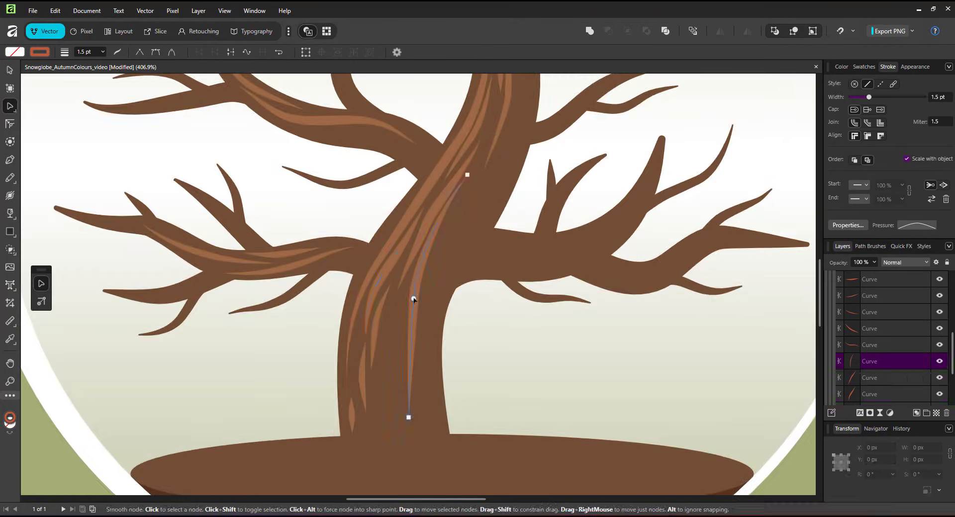
key(v)
drag(418, 275, 440, 280)
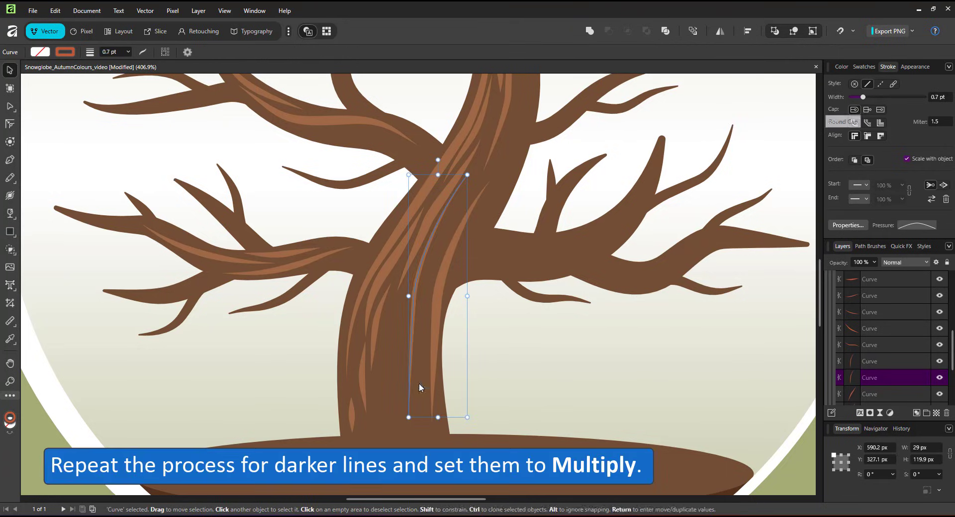
key(a)
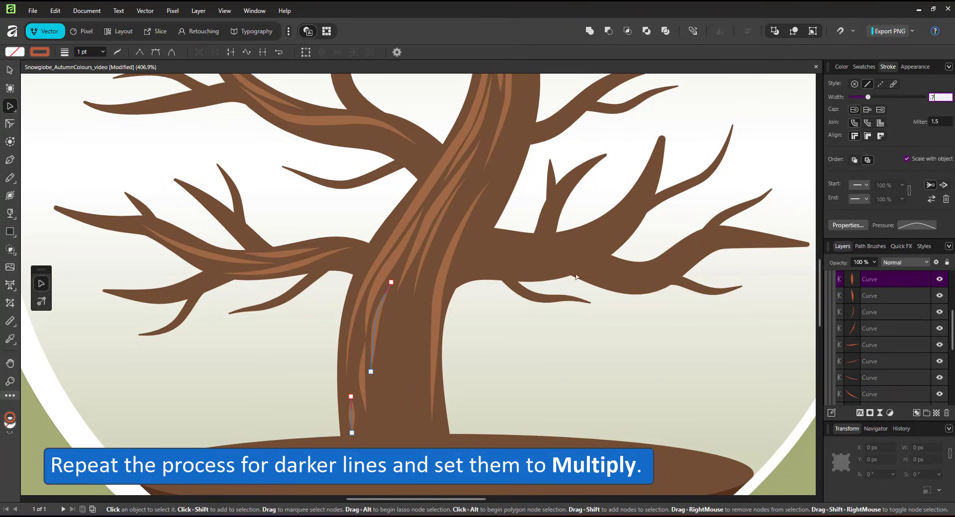
Step: Make a brown 1.5 pt shadow stroke in Multiply mode at 50% opacity and reshape it along the trunk's right edge
click(362, 254)
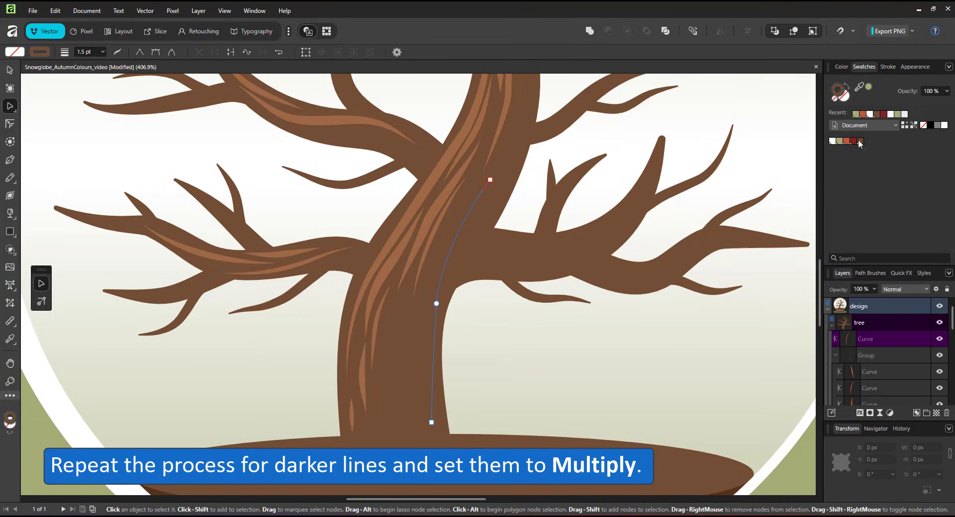
click(906, 289)
click(896, 329)
drag(436, 304, 431, 340)
drag(431, 326, 447, 229)
key(5)
Step: Draw white 0.7 pt freehand strokes for shadow lines along the trunk's right side and the lower right branch
click(11, 178)
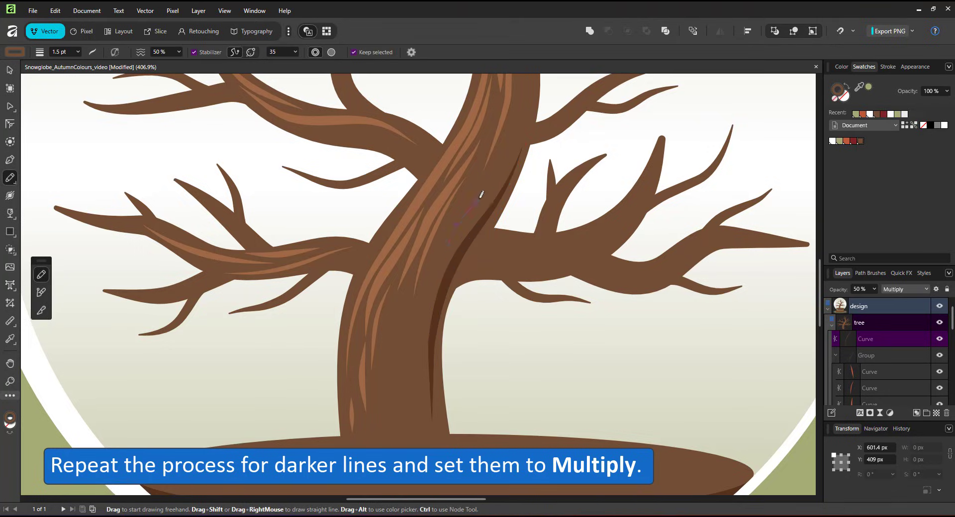
drag(494, 172, 447, 251)
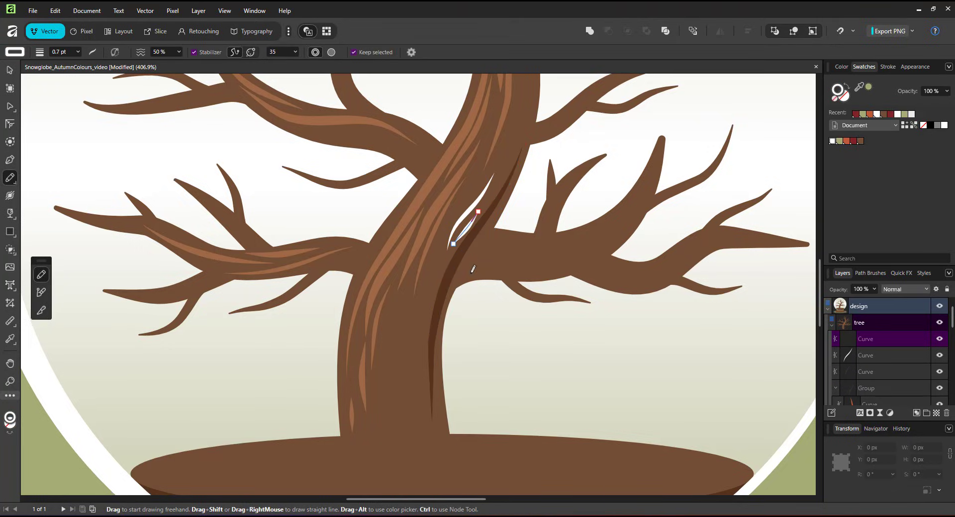
key(v)
drag(643, 283, 646, 280)
key(n)
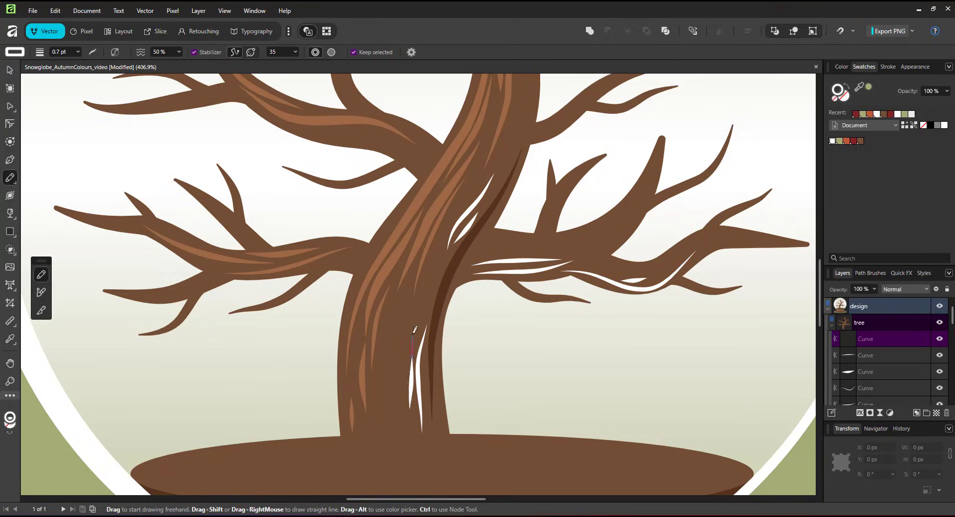
drag(434, 277, 440, 266)
key(v)
scroll(876, 338, down, 3)
shift+click(867, 353)
key(ctrl+g)
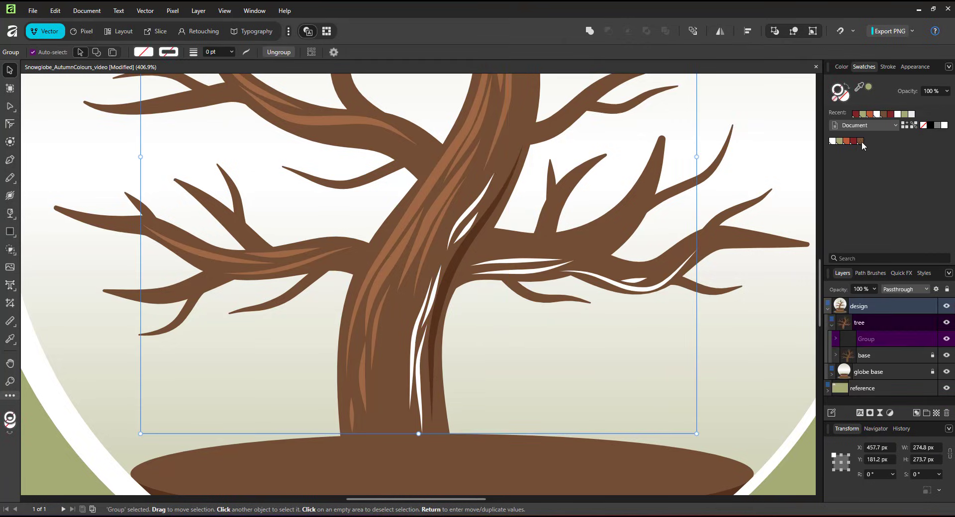
click(900, 289)
click(894, 315)
key(ctrl+z)
key(ctrl+y)
key(ctrl+z)
key(ctrl+z)
Step: Select all the shadow strokes, without the highlight group, and group them
scroll(867, 346, down, 4)
scroll(867, 343, up, 2)
scroll(868, 353, down, 2)
click(881, 326)
scroll(883, 335, up, 4)
click(879, 329)
scroll(876, 344, down, 4)
shift+click(874, 343)
ctrl+click(859, 344)
key(ctrl+g)
Step: Set the shadow group to Multiply at 30% opacity and colour its strokes with the brown global swatch
click(893, 290)
click(892, 350)
key(3)
click(861, 141)
Step: Reset the first shadow stroke inside the group to Normal blend mode and 100% opacity
click(836, 323)
scroll(885, 376, down, 4)
scroll(885, 375, down, 2)
click(881, 323)
key(0)
click(910, 289)
scroll(905, 311, up, 1)
click(895, 312)
scroll(661, 329, down, 3)
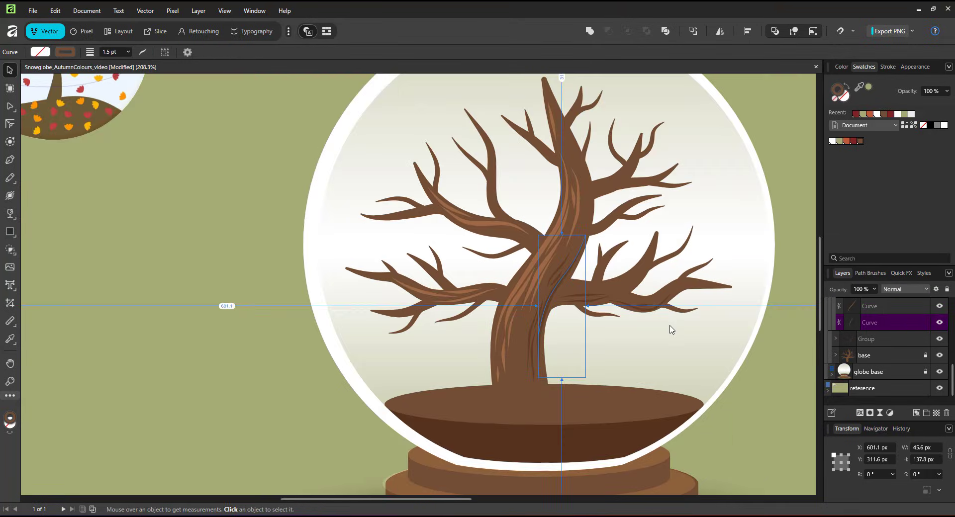
key(ctrl+0)
click(408, 380)
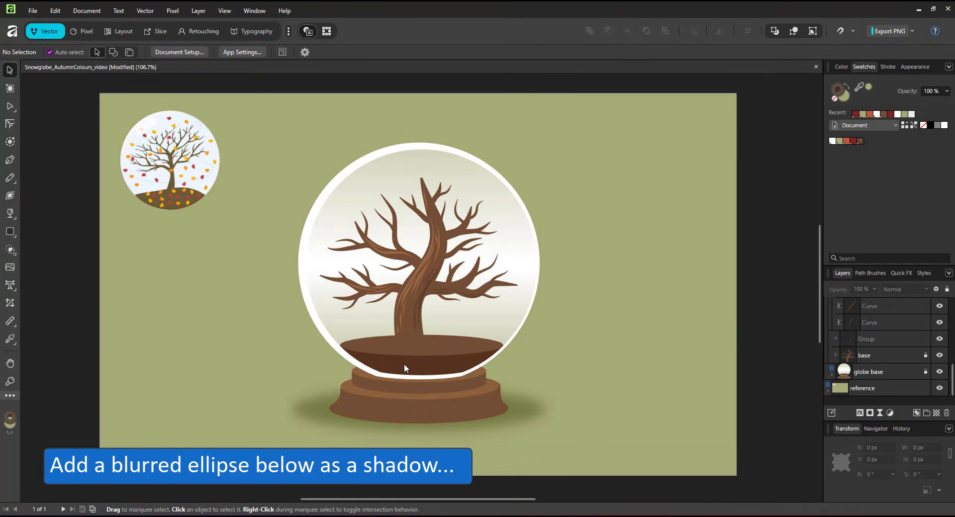
Step: Draw a flat ellipse about 222 × 26 px on the soil surface beneath the tree
scroll(393, 351, up, 5)
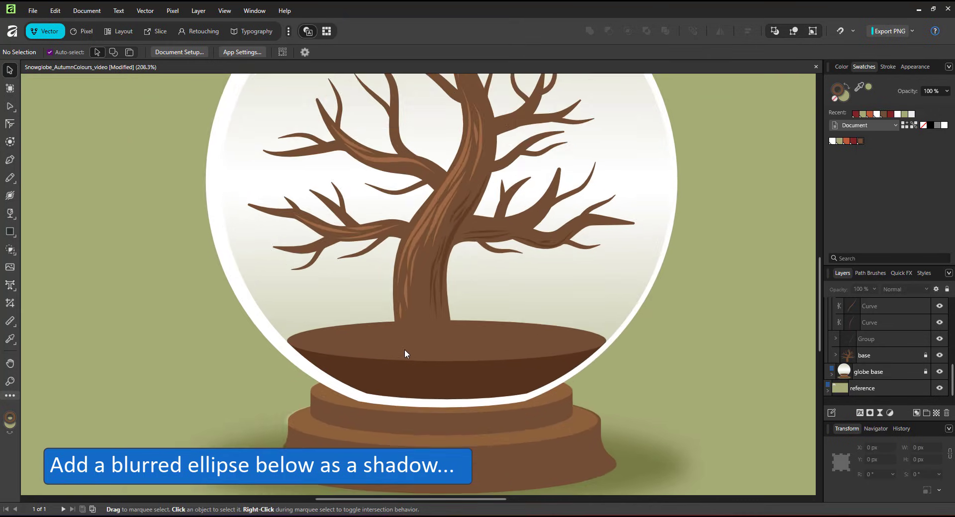
click(10, 232)
click(60, 194)
drag(312, 315, 671, 357)
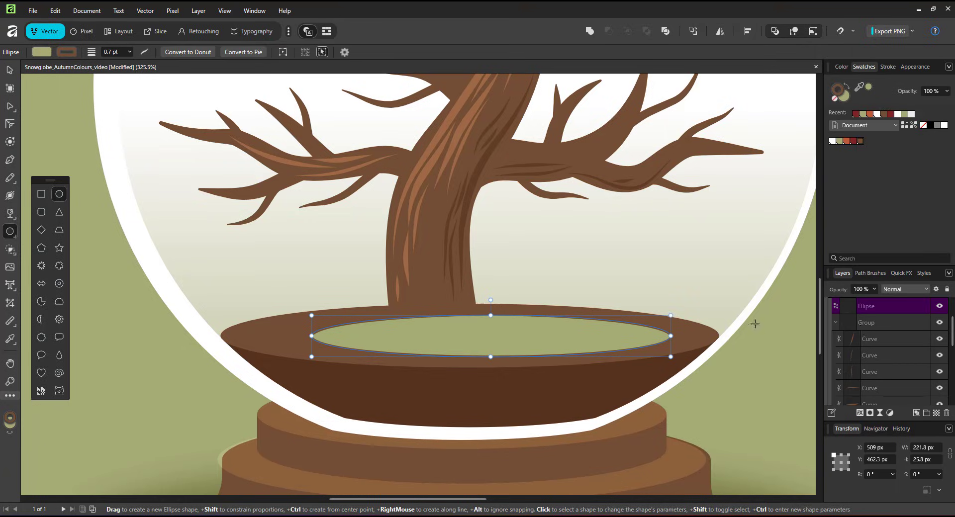
Step: Give the soil ellipse a brown fill without a stroke and set it to Multiply at 50% opacity
click(847, 87)
click(834, 98)
click(902, 290)
click(898, 328)
key(5)
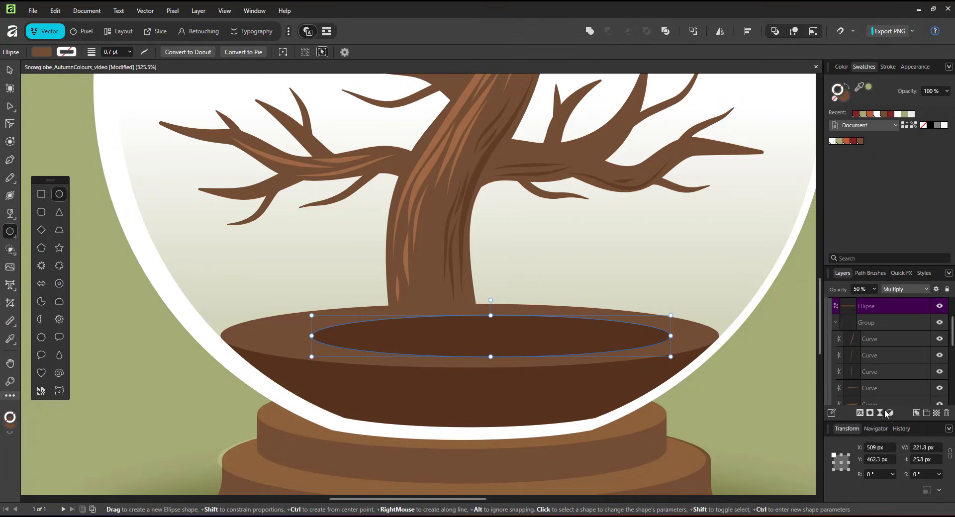
Step: Apply a 3.6 px Gaussian Blur to the soil ellipse and place it beneath the tree's base group
click(870, 413)
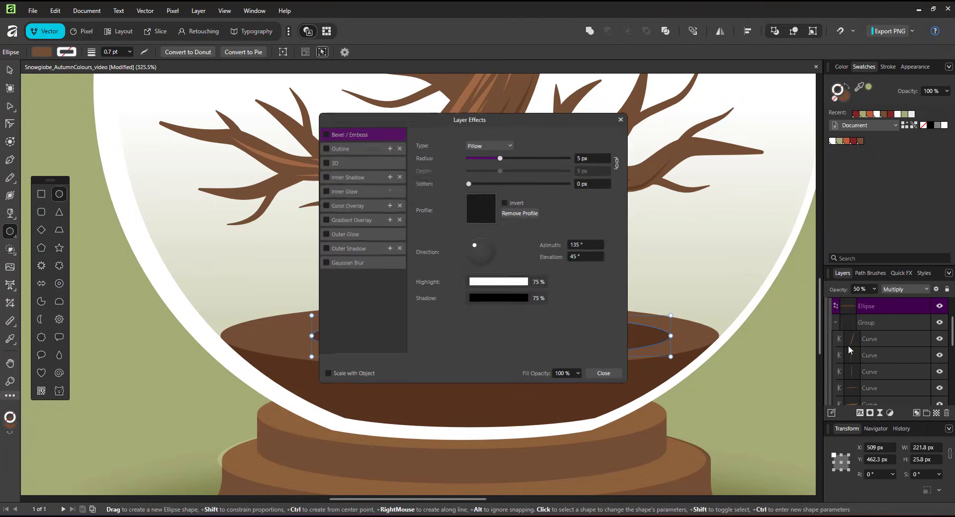
click(337, 263)
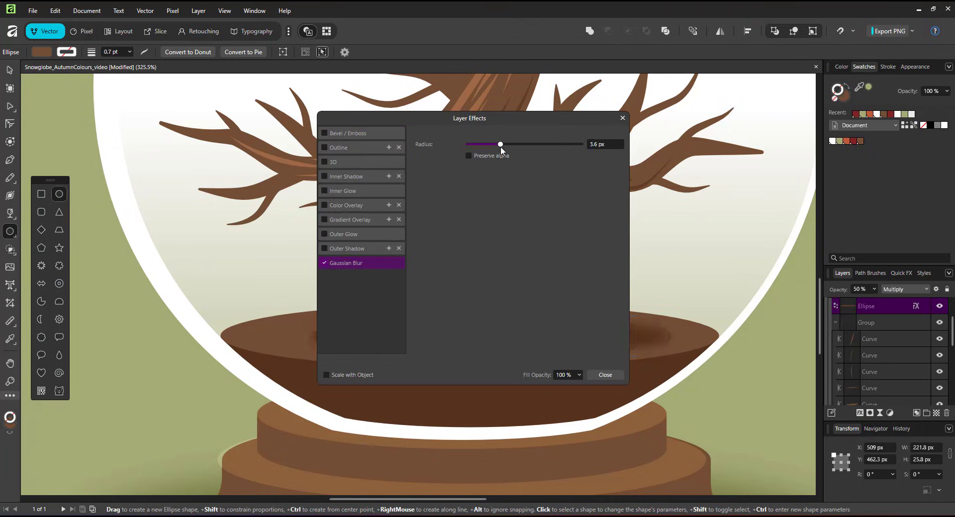
click(622, 118)
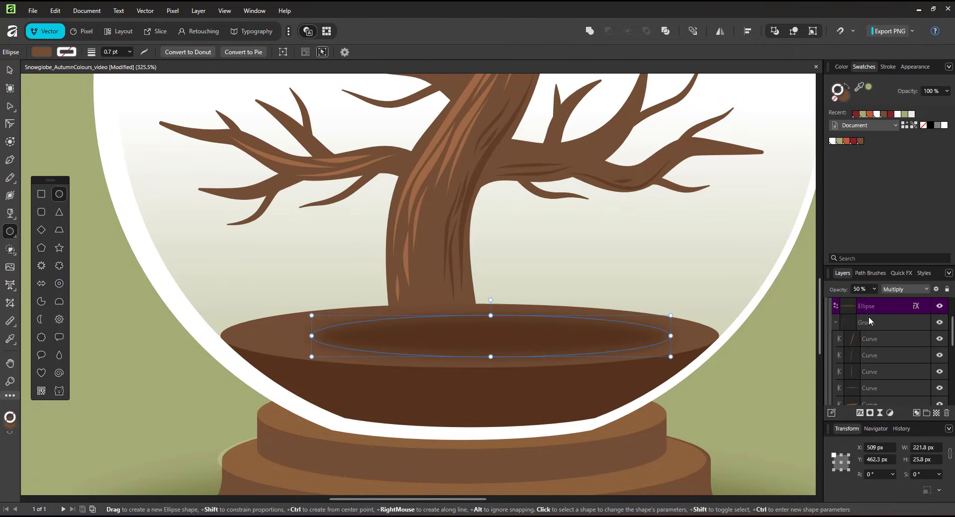
drag(875, 326, 875, 325)
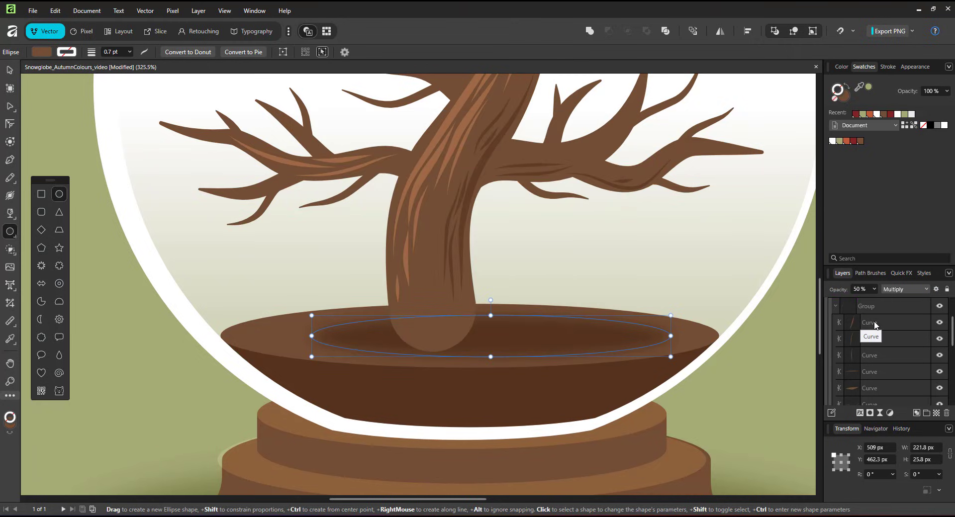
scroll(889, 357, down, 3)
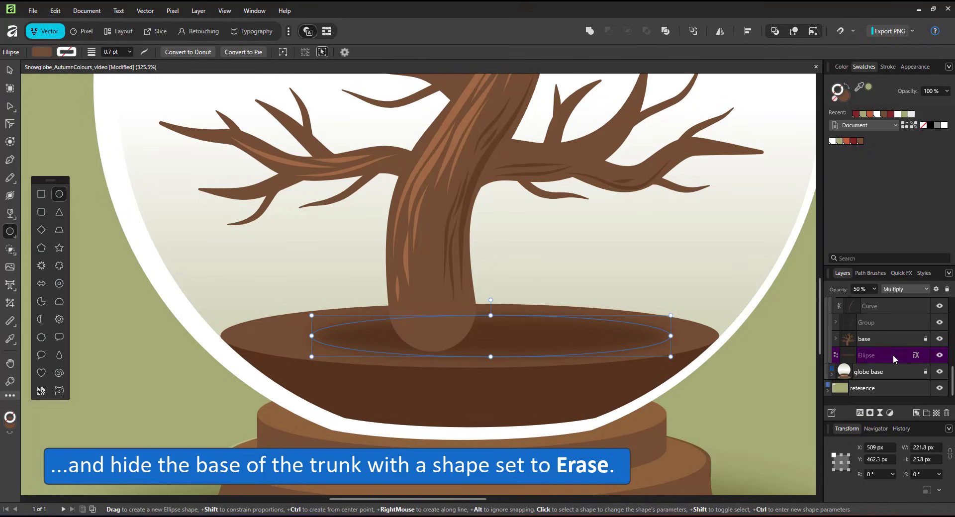
Step: Draw a closed four-sided shape over the trunk's rounded bottom end inside the base group with the Pen tool
click(866, 345)
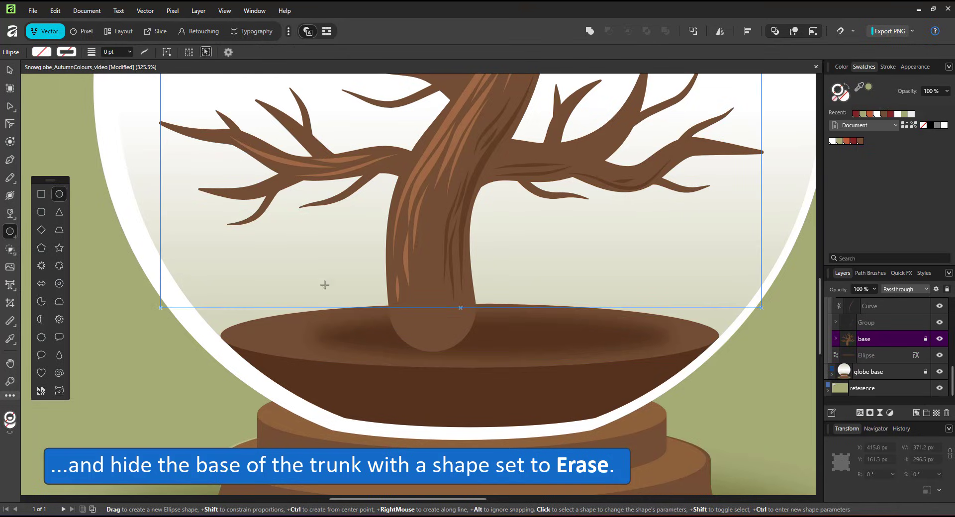
click(9, 160)
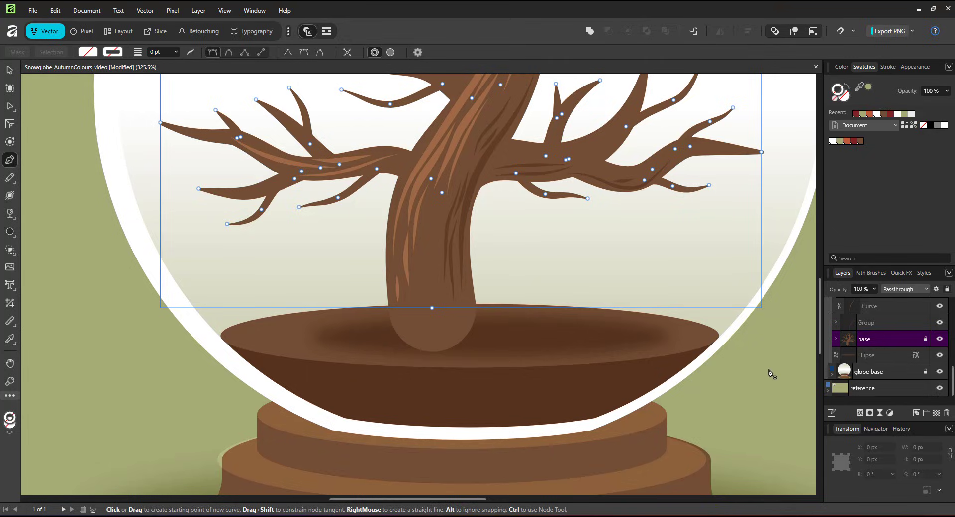
click(836, 338)
click(858, 355)
click(379, 318)
click(487, 314)
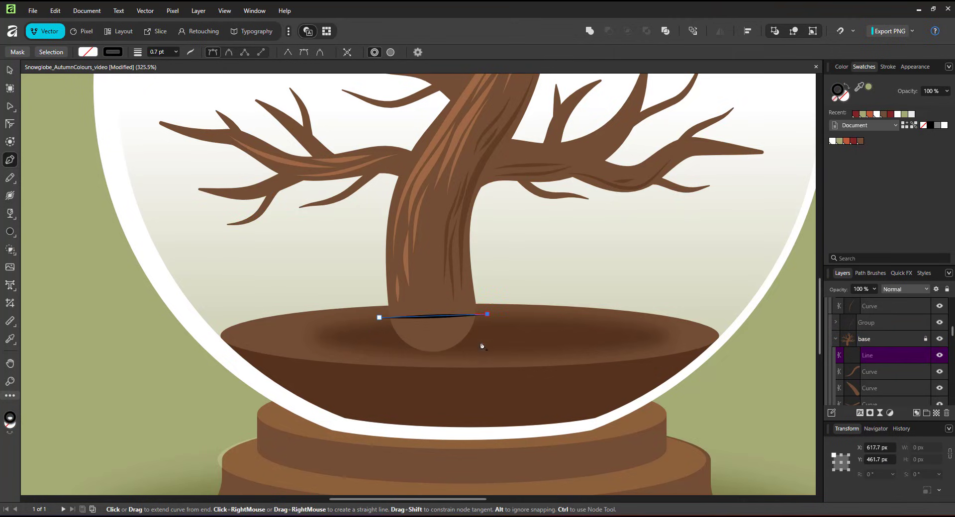
click(477, 354)
click(403, 356)
click(379, 317)
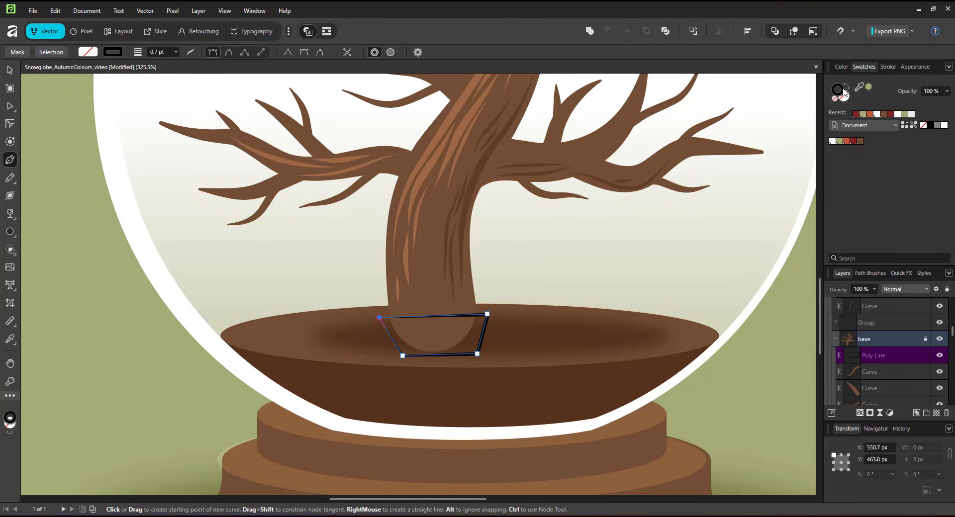
Step: Give the four-sided shape a white fill and no stroke
click(845, 88)
click(832, 142)
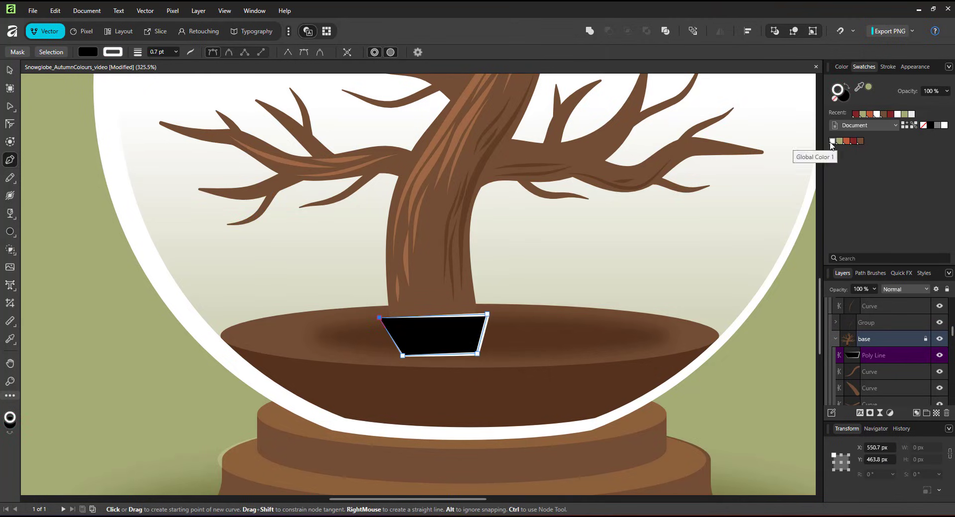
key(Delete)
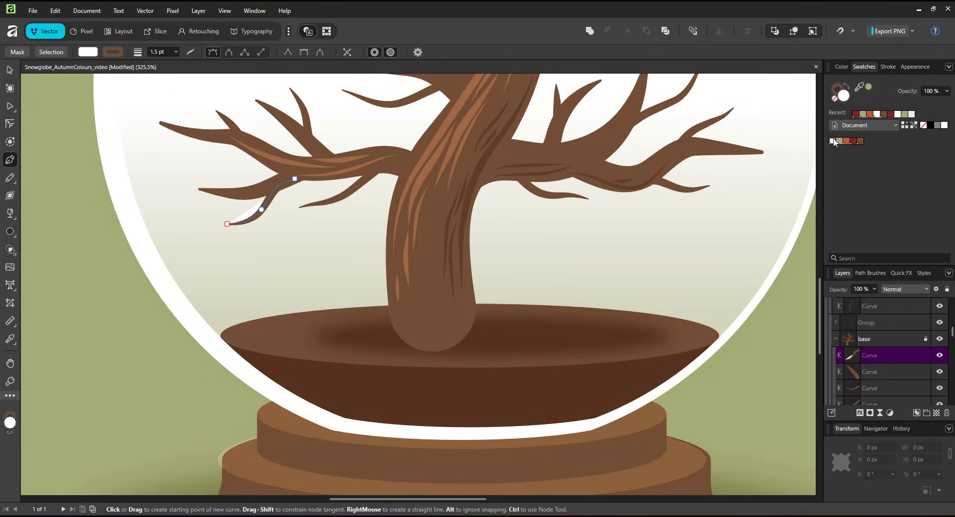
key(ctrl+z)
key(ctrl+z)
key(ctrl+z)
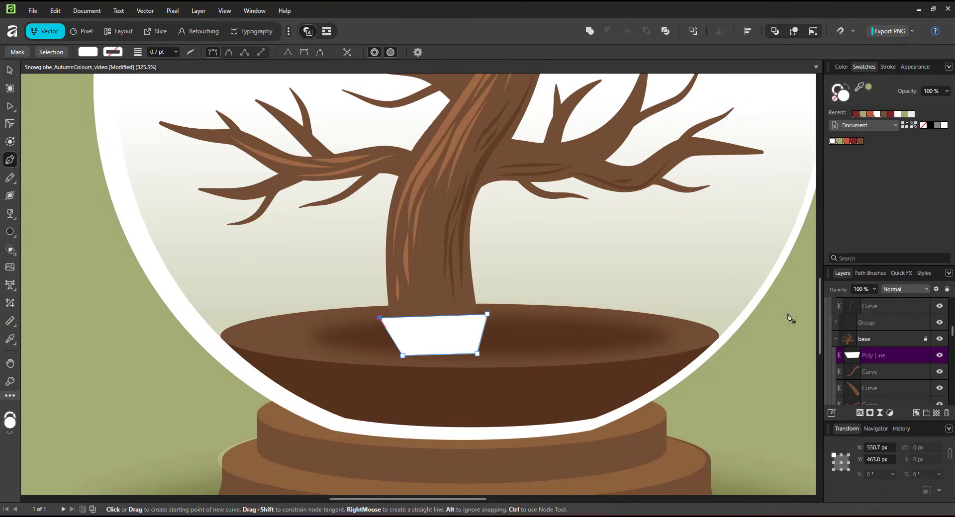
Step: Curve the white shape's upper edge downward and set its blend mode to Erase
key(a)
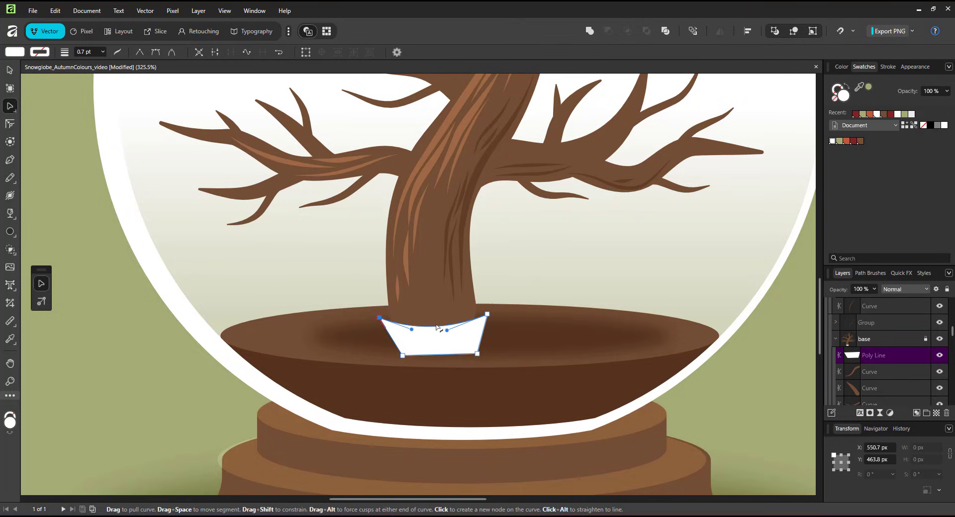
click(895, 290)
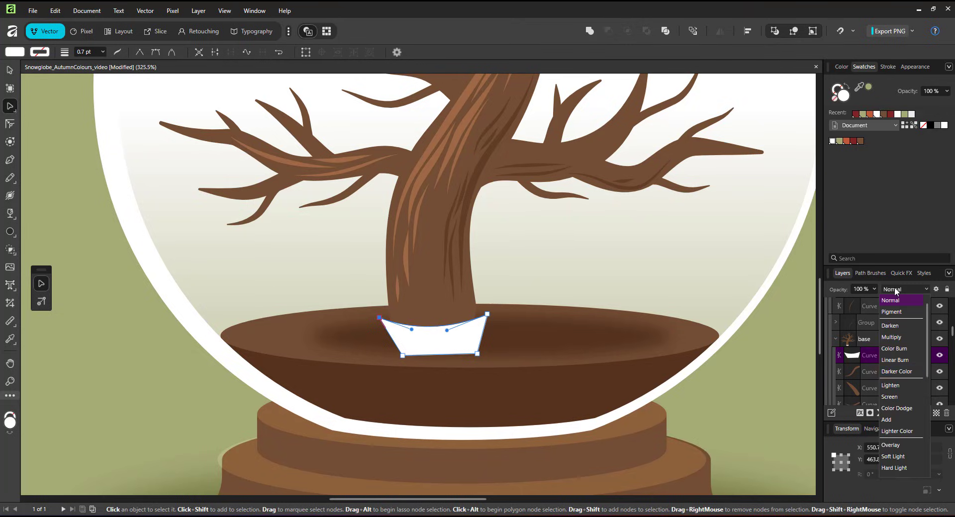
click(896, 468)
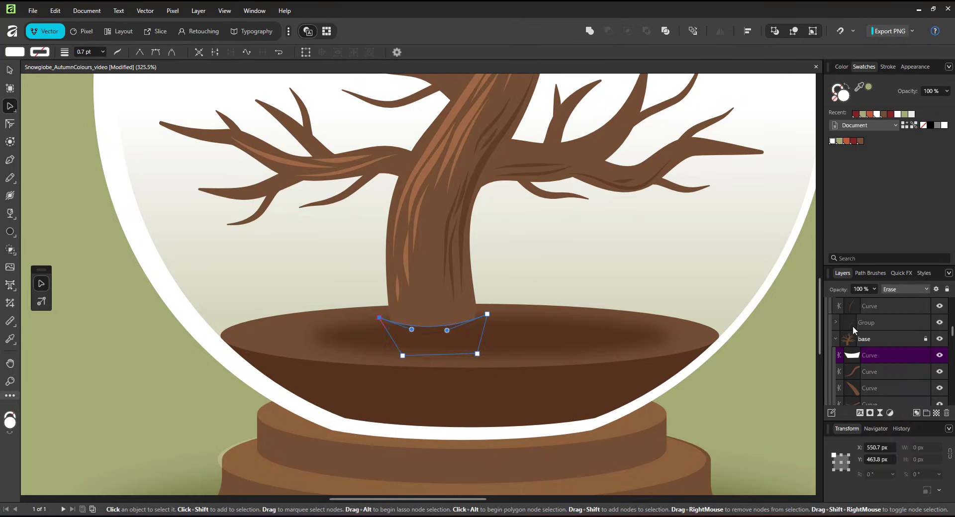
Step: Raise the erase shape's upper-right node to refine the cut across the trunk's base
click(878, 340)
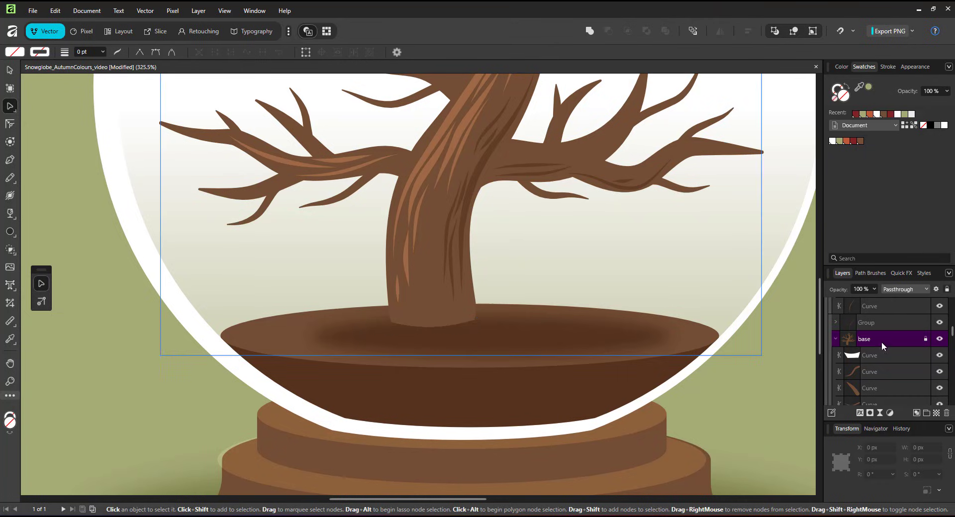
click(859, 356)
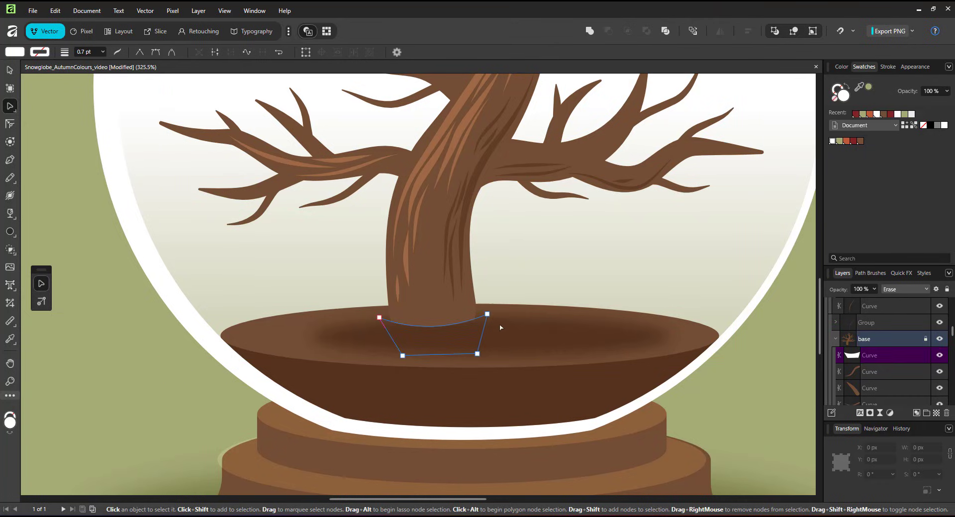
drag(486, 314, 489, 307)
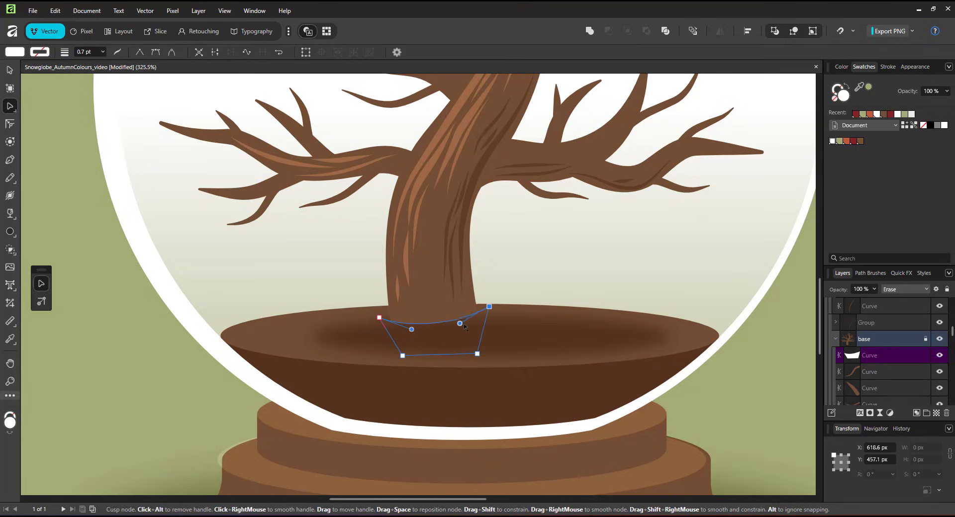
click(511, 343)
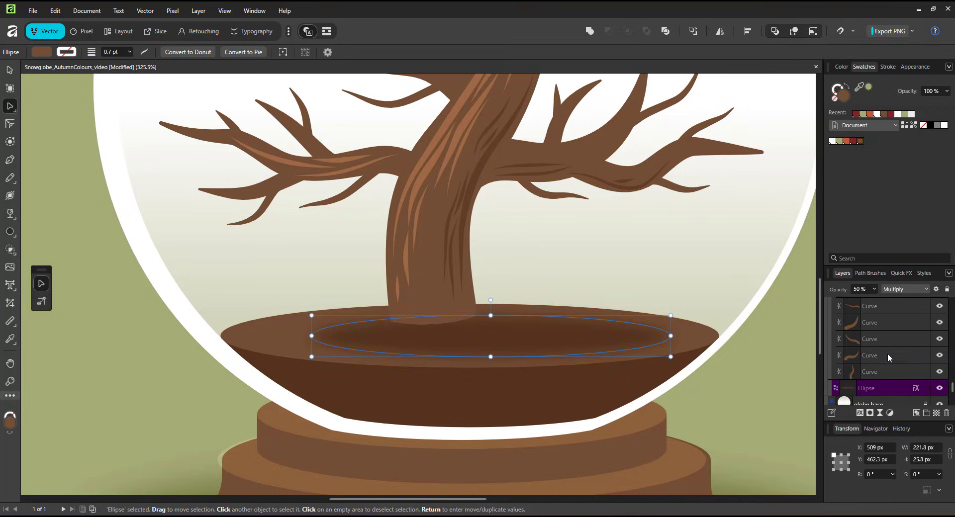
Step: Draw a small ellipse about 44 × 17 px just right of the trunk's base and bring it to the front
drag(950, 359, 949, 306)
click(11, 233)
click(75, 242)
drag(472, 300, 547, 334)
key(ctrl+shift+bracketright)
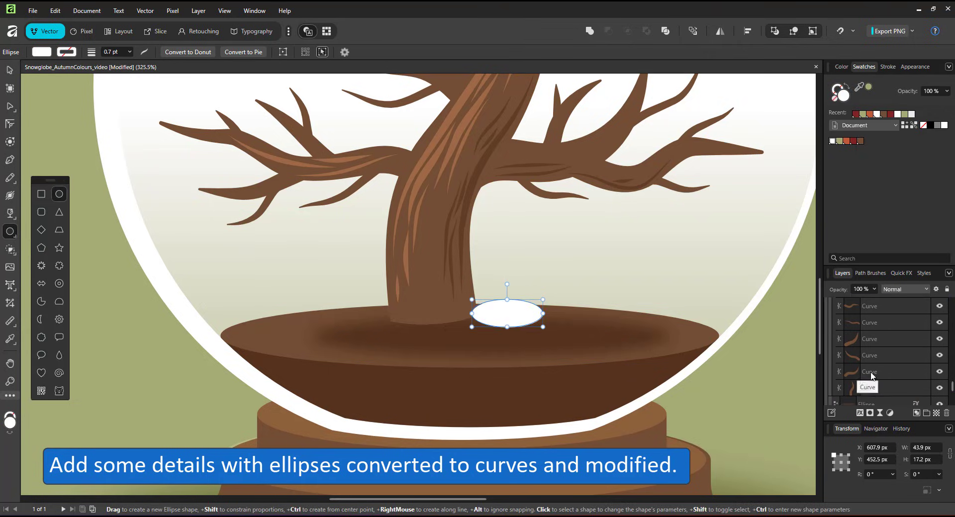
Step: Fill the small ellipse with the green global swatch and convert it to curves
click(840, 141)
right_click(358, 204)
click(411, 218)
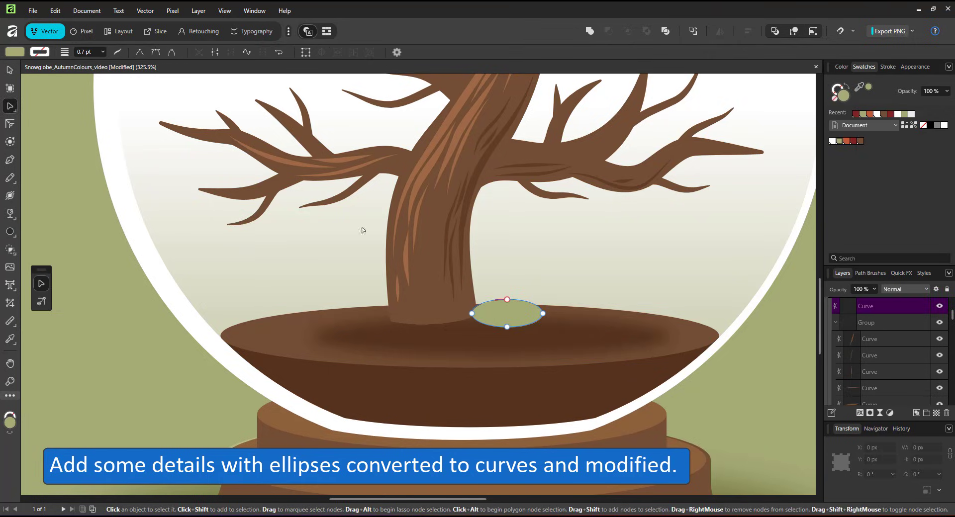
Step: Reshape the green curve's bottom node to flatten its underside into a mound
click(10, 232)
mouse_move(507, 328)
mouse_down()
mouse_move(507, 291)
mouse_move(519, 319)
mouse_move(576, 316)
mouse_move(611, 291)
mouse_move(513, 327)
mouse_up()
click(14, 110)
right_click(511, 308)
click(10, 107)
click(10, 70)
key(ctrl+[)
Step: Distribute copies of the green mound in different sizes across the soil on both sides of the trunk
click(511, 324)
mouse_move(513, 327)
mouse_down()
mouse_move(462, 340)
mouse_move(382, 328)
mouse_up()
drag(382, 328, 312, 328)
drag(344, 308, 334, 312)
mouse_move(315, 323)
mouse_down()
mouse_move(334, 338)
mouse_move(408, 350)
mouse_up()
drag(426, 339, 416, 343)
click(334, 338)
drag(354, 327, 344, 331)
drag(334, 336, 267, 336)
drag(271, 337, 560, 320)
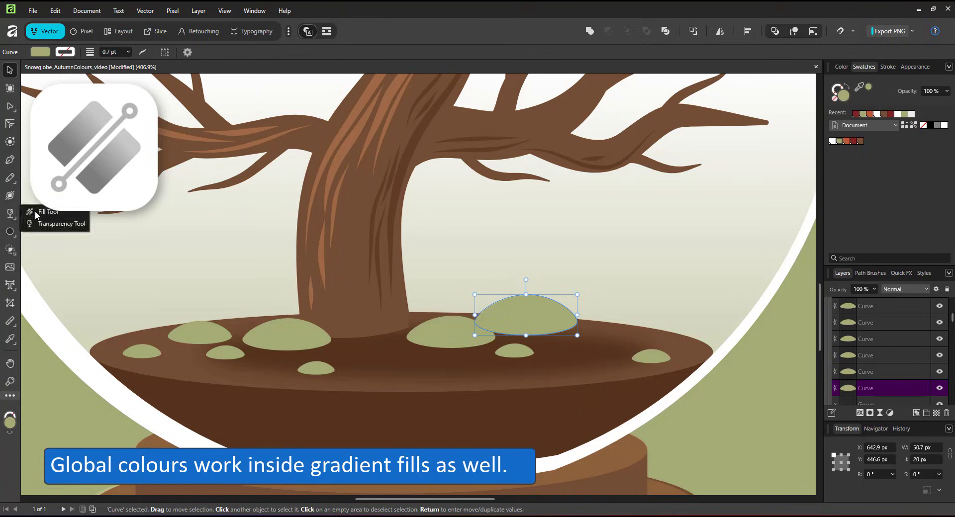
Step: Apply a vertical linear gradient to the largest mound on the right, from the orange swatch above to dark red below
click(14, 221)
click(41, 284)
drag(534, 311, 533, 327)
click(861, 141)
click(853, 142)
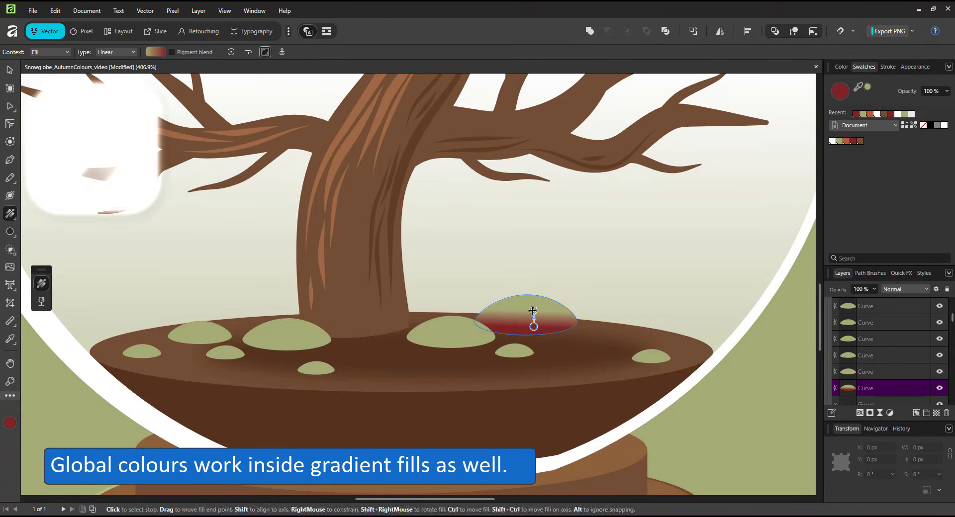
click(534, 311)
click(846, 141)
click(14, 70)
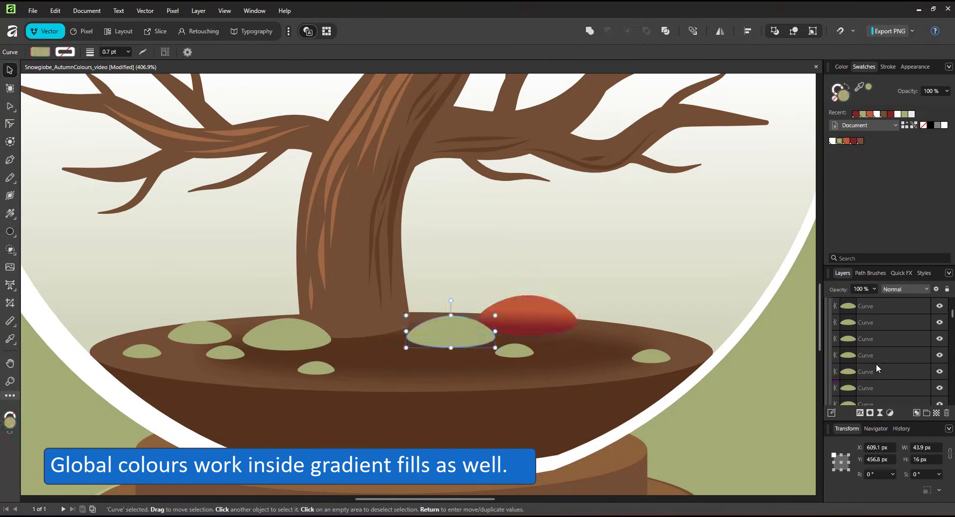
Step: Select all the remaining green mounds and paste the gradient mound's style onto them
click(874, 373)
scroll(874, 359, up, 3)
shift+click(873, 339)
click(55, 11)
mouse_move(108, 165)
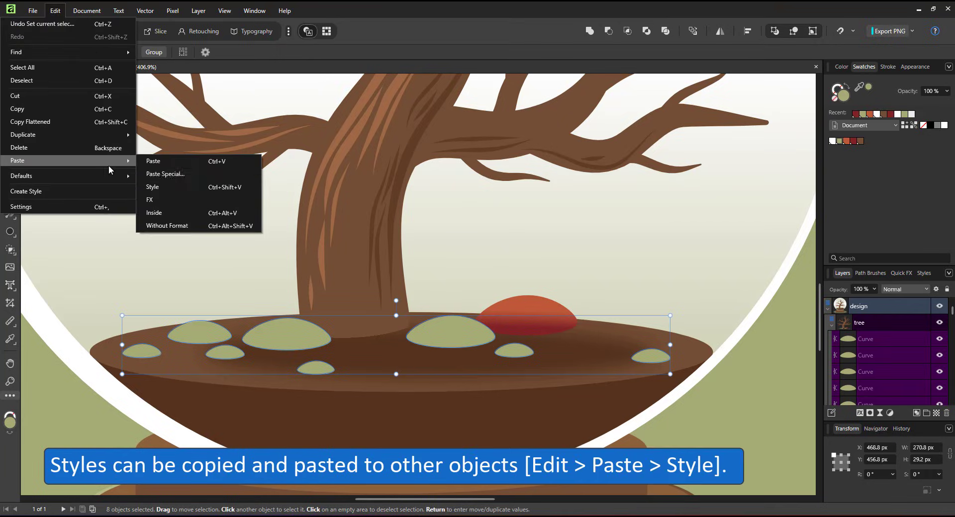
click(189, 187)
key(ctrl+d)
key(ctrl+0)
scroll(343, 363, up, 6)
key(g)
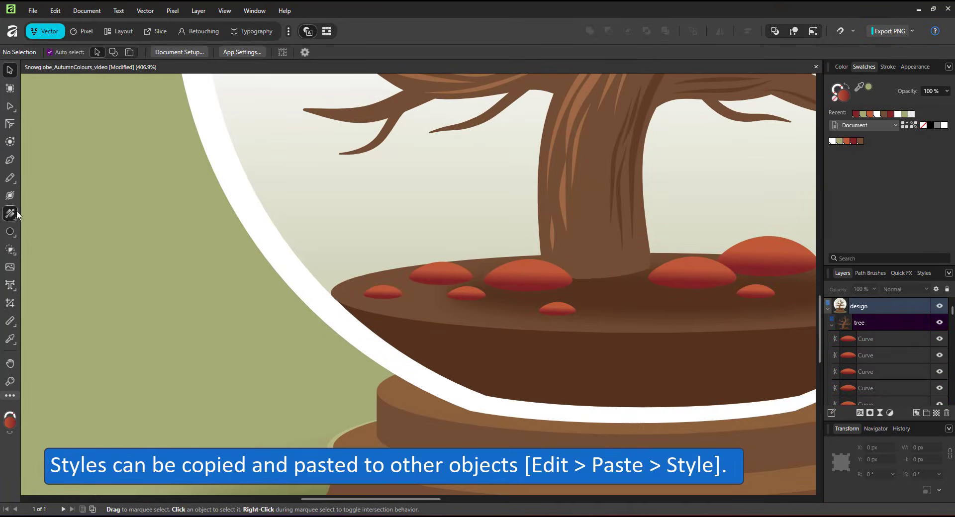
Step: Adjust the gradient direction and spread on the small and medium mounds around the trunk so each looks different
drag(527, 268, 527, 284)
drag(446, 273, 466, 293)
click(557, 309)
drag(550, 293, 558, 314)
click(691, 274)
drag(669, 241, 685, 283)
Step: Vary the gradients of the largest mound on the right, the small one beside it and the far-left mound
drag(759, 249, 739, 265)
click(740, 245)
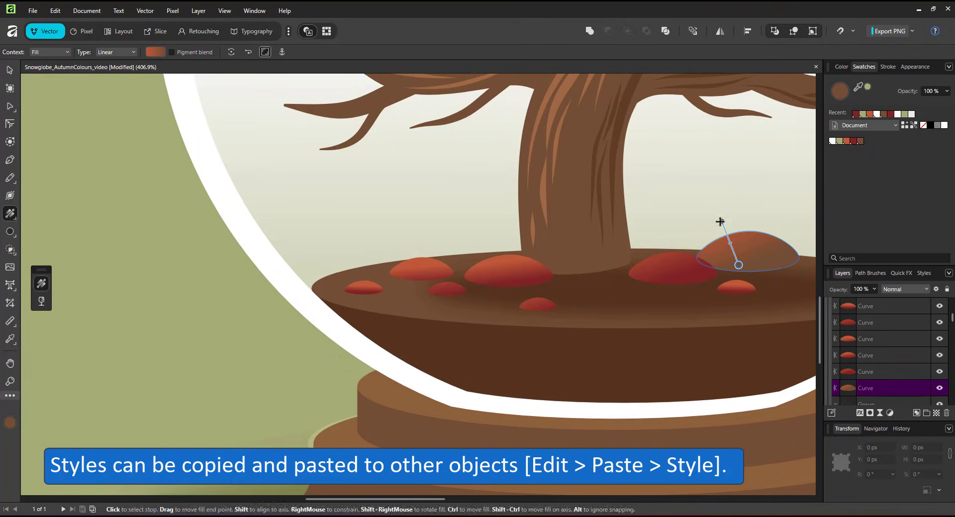
click(736, 288)
click(361, 285)
drag(358, 257, 367, 309)
scroll(458, 300, down, 5)
scroll(558, 303, down, 1)
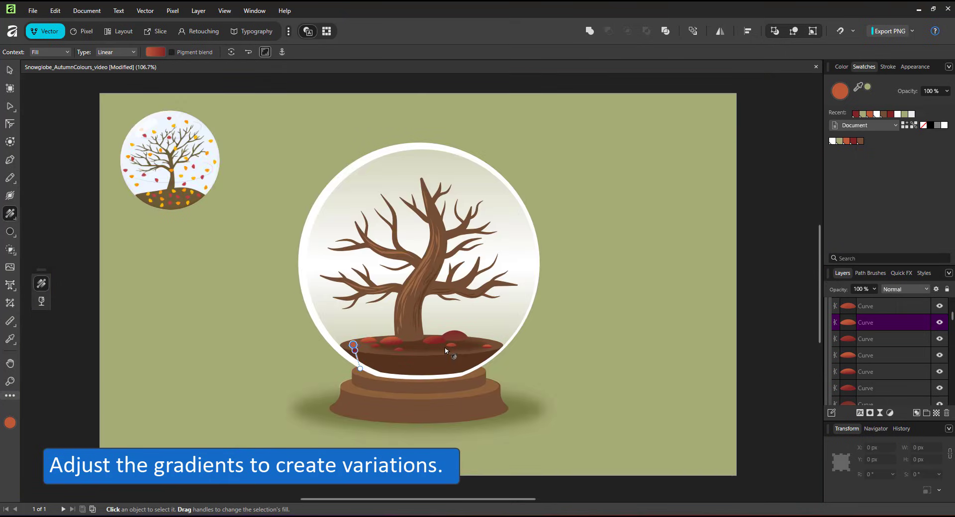
scroll(452, 347, up, 5)
click(457, 339)
drag(456, 343, 462, 344)
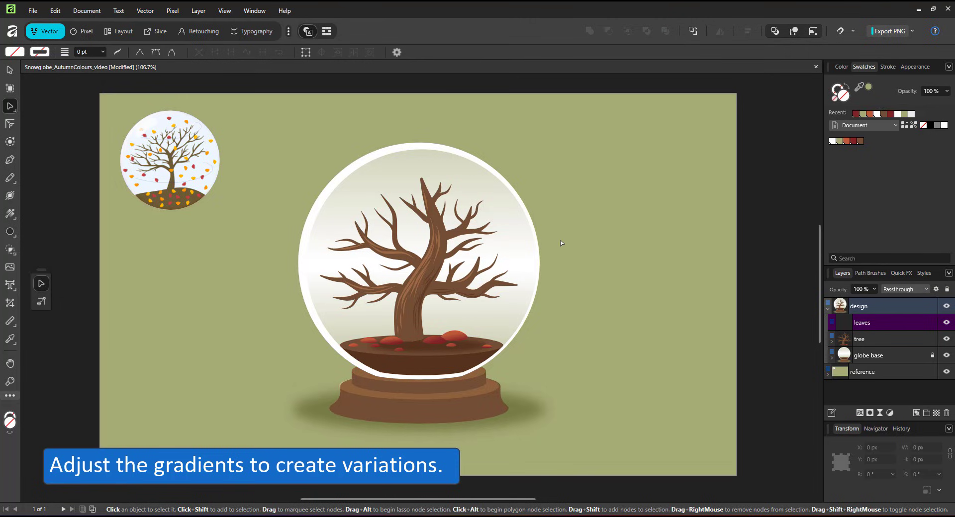
Step: Draw a straight-edged half-leaf outline with a narrow stem on the leaves layer with the Pen tool, beside the globe
scroll(561, 243, up, 3)
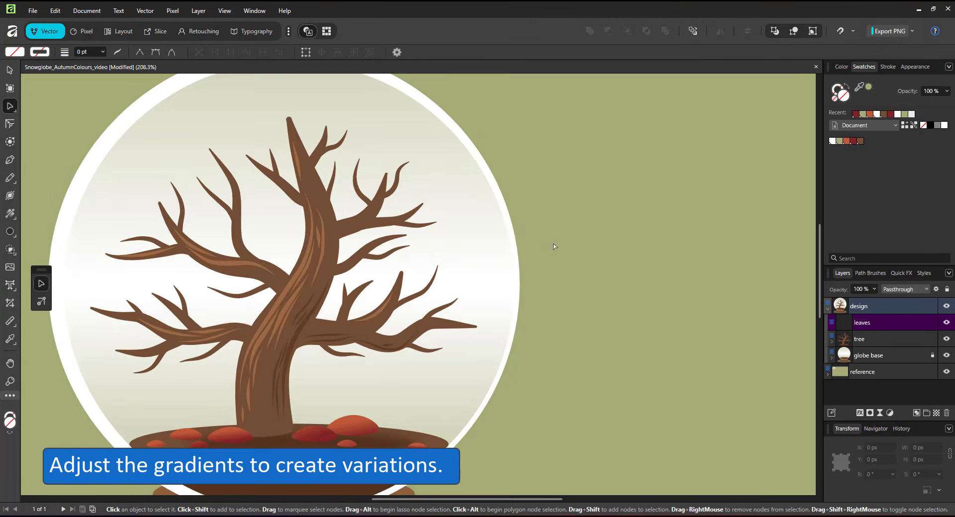
key(p)
click(611, 174)
click(621, 298)
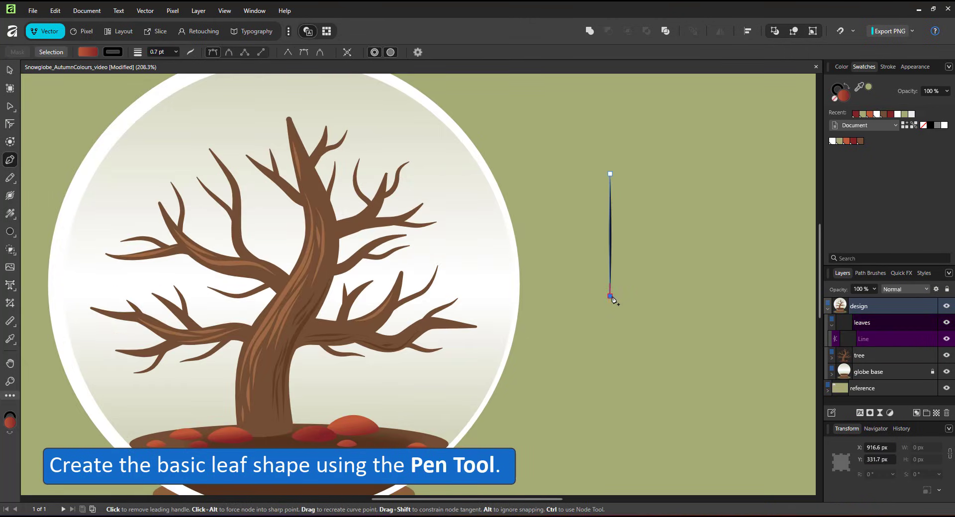
scroll(622, 295, up, 1)
click(616, 253)
click(661, 209)
click(607, 144)
Step: Remove the half leaf's stroke and fill it with the orange document swatch
click(833, 91)
click(835, 98)
click(844, 96)
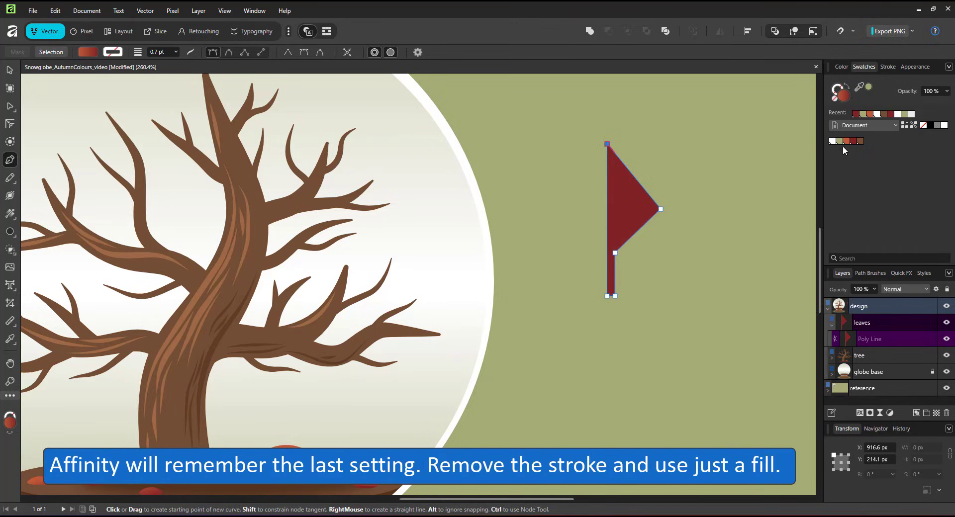
click(846, 142)
Step: Bend the half leaf's two outer edges outward and convert its side corner node to smooth
click(10, 106)
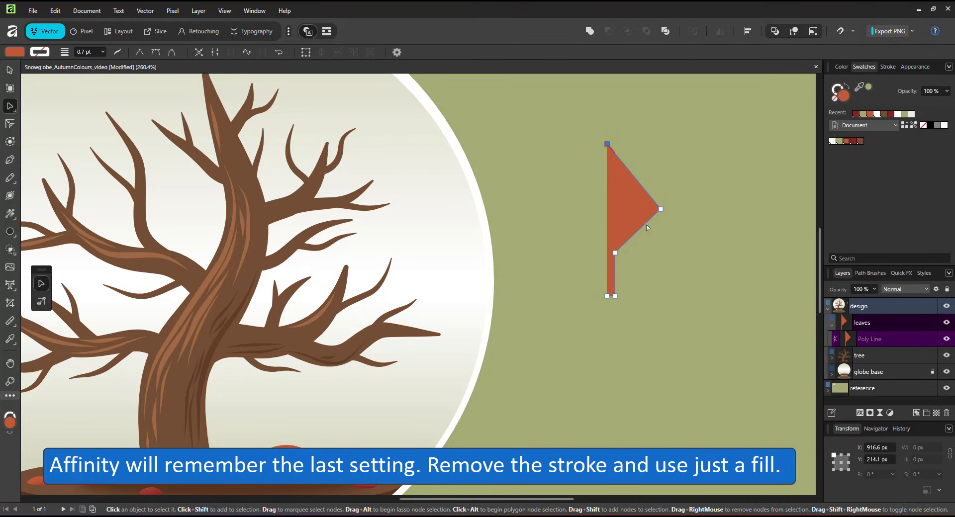
drag(642, 226, 652, 234)
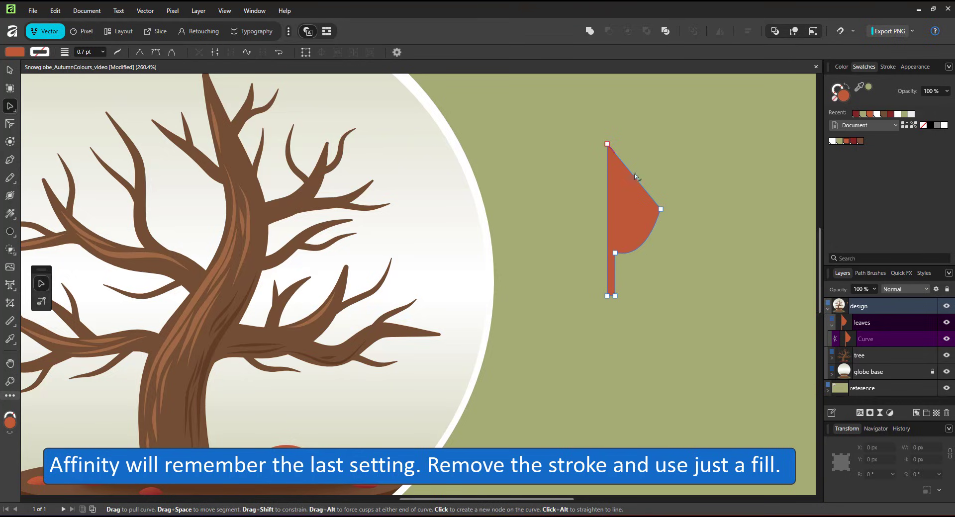
drag(639, 174, 648, 173)
click(155, 52)
Step: Narrow the top of the half leaf's stem, round the blade's underside and raise the stem's outer bottom corner
scroll(650, 233, up, 3)
drag(581, 274, 574, 303)
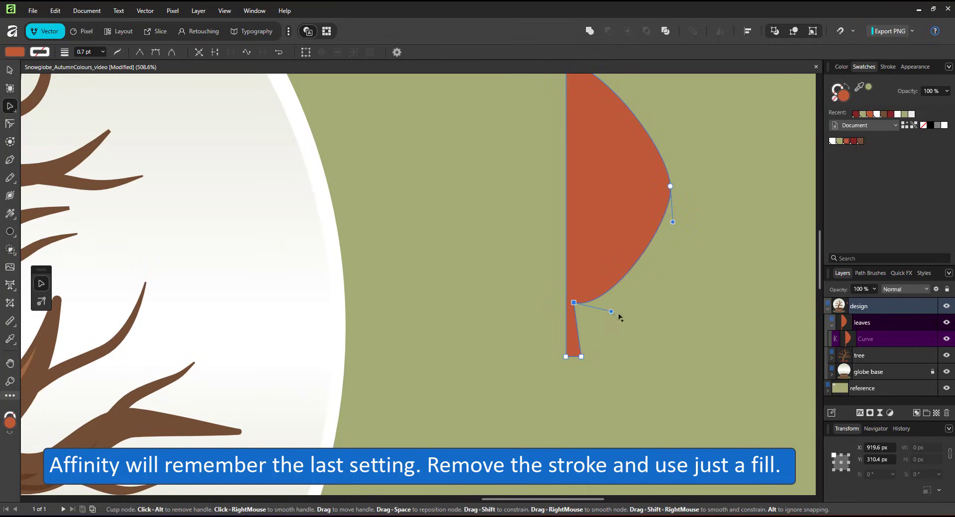
drag(631, 318, 619, 363)
drag(590, 401, 587, 397)
Step: Duplicate the half leaf, flip the copy horizontally and place it on the left of the original
key(v)
key(ctrl+j)
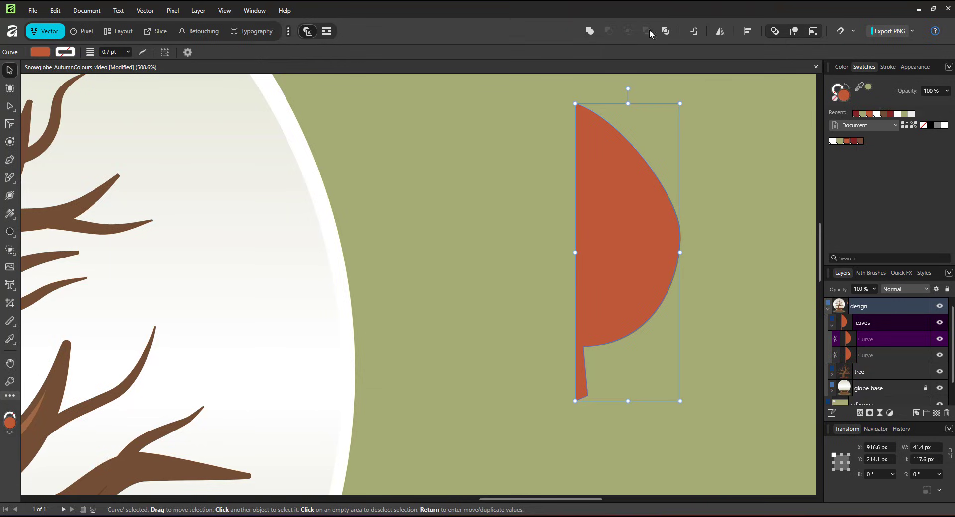
click(720, 31)
click(705, 47)
drag(640, 182, 536, 182)
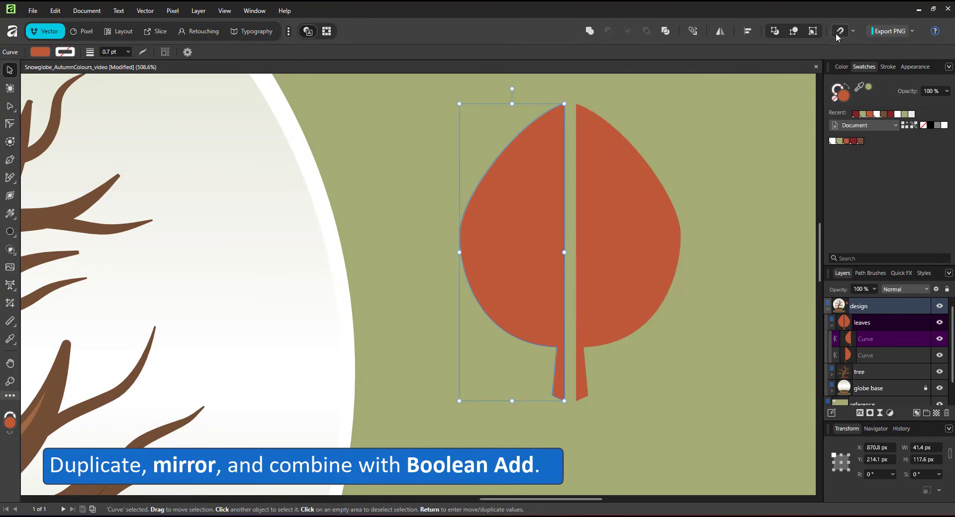
Step: Snap the mirrored half against the original and merge both halves with Boolean Add
key(a)
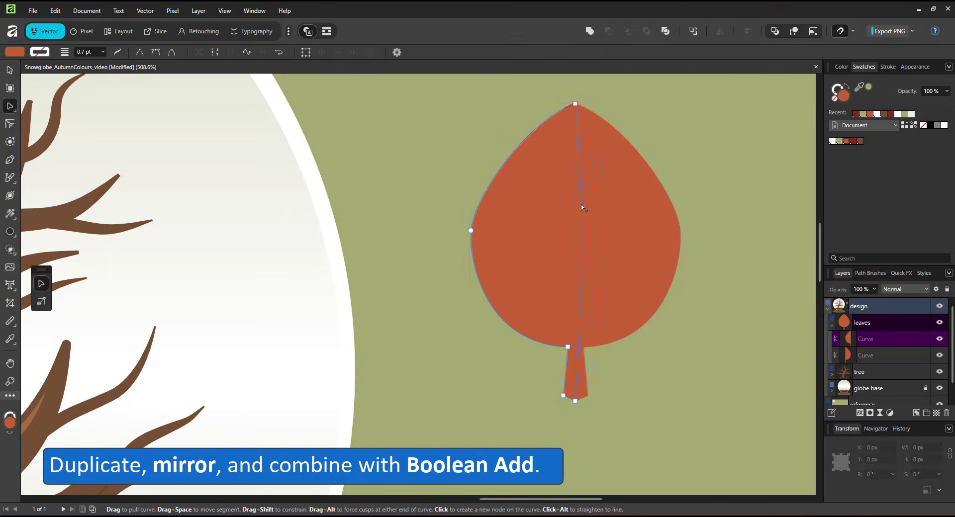
shift+click(618, 205)
click(590, 31)
Step: Raise the leaf's tip, curve its upper edges toward a point and lower the left side node
click(575, 104)
drag(575, 104, 576, 85)
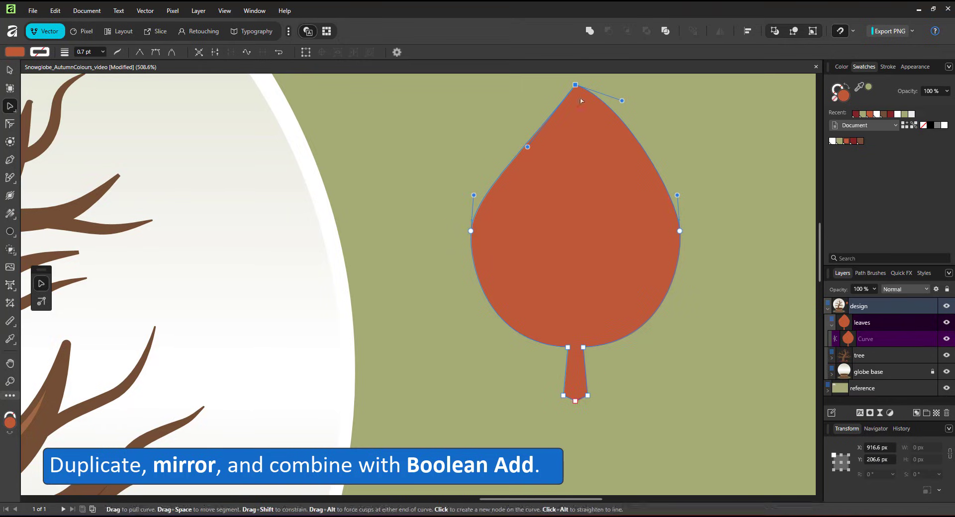
drag(527, 147, 541, 173)
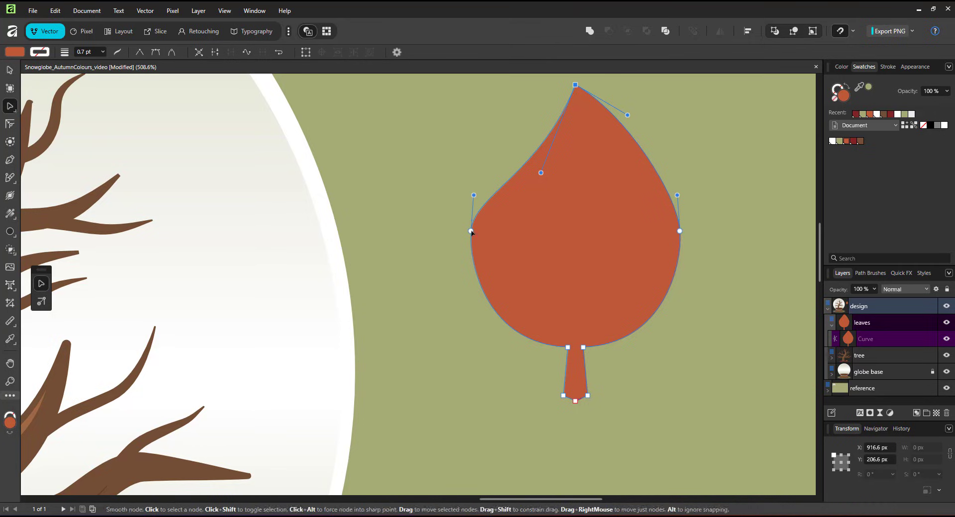
drag(471, 231, 471, 243)
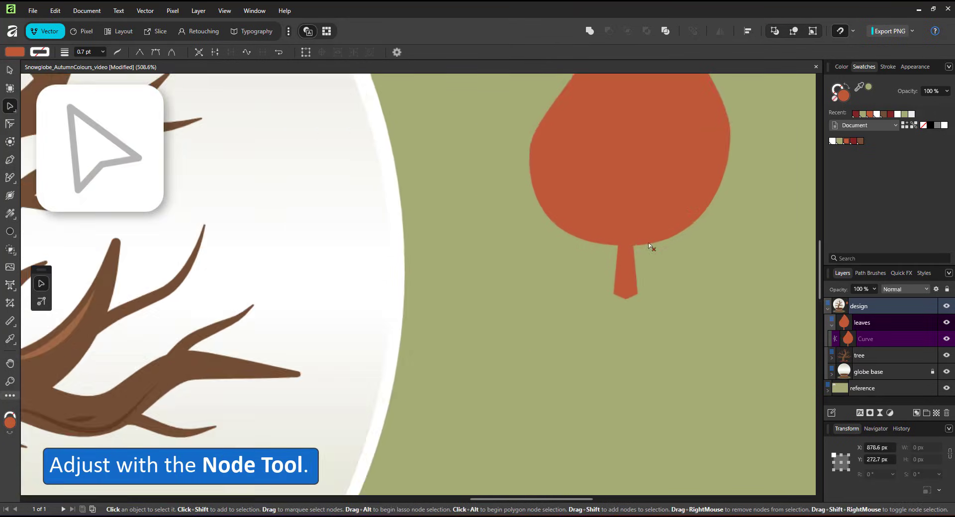
Step: Lengthen and bend the leaf's stem to the left, deleting its bottom middle node to flatten the end
scroll(648, 244, up, 2)
drag(585, 305, 652, 363)
drag(613, 333, 601, 380)
key(Delete)
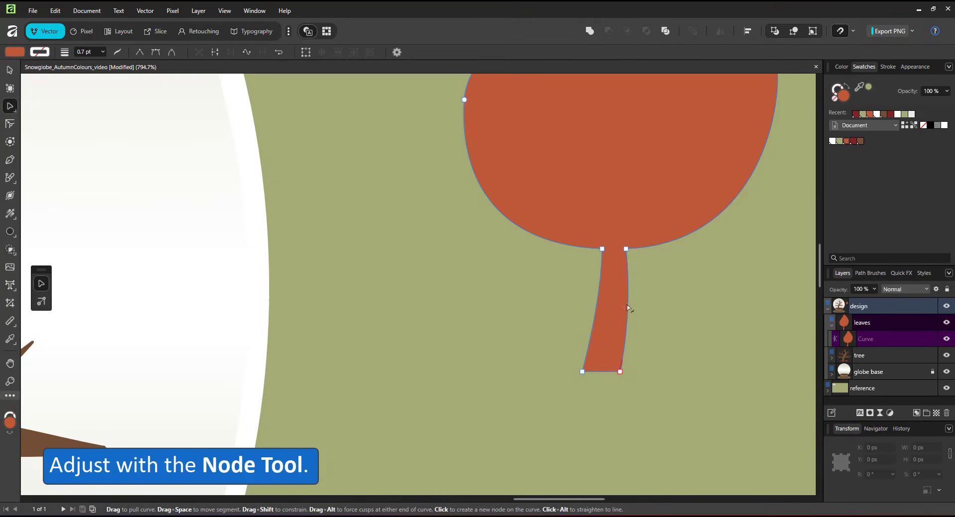
Step: Scale the leaf down to 33.7 × 58 px and place it in the artboard's upper-right corner
key(ctrl+0)
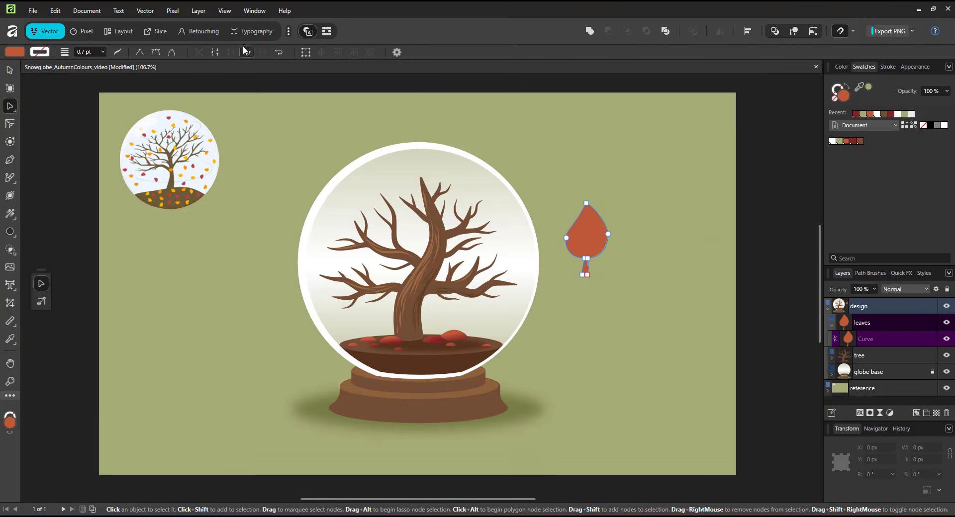
click(10, 69)
drag(608, 203, 596, 224)
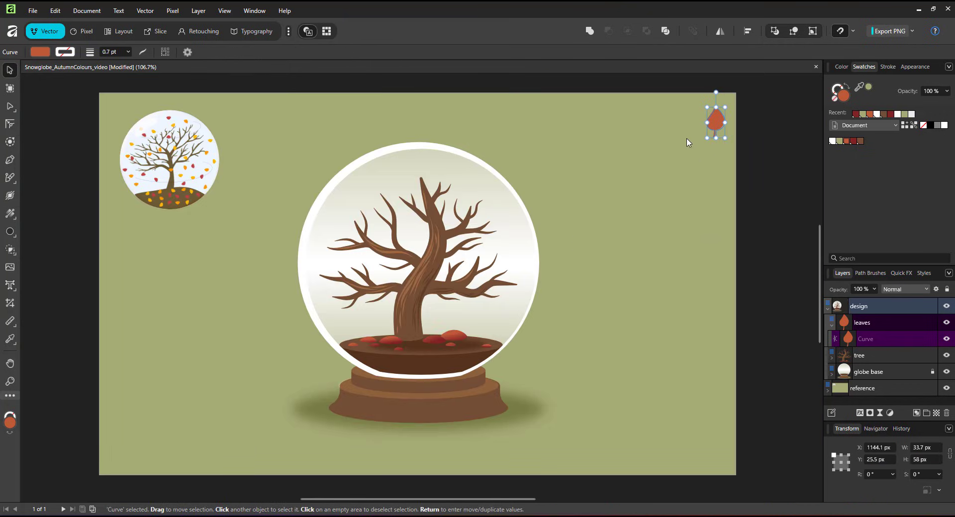
Step: Create a symbol from the leaf, keeping the Symbols panel clear of the leaf
click(254, 11)
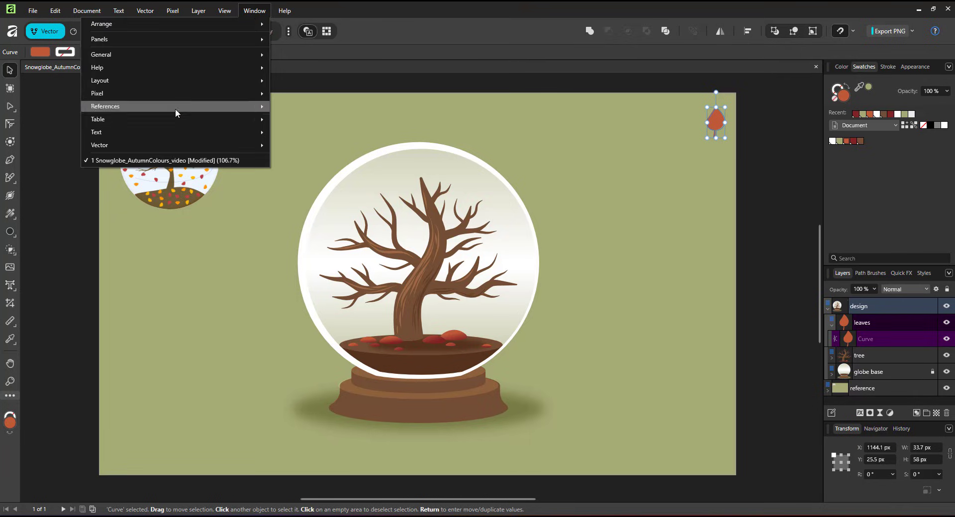
mouse_move(124, 145)
click(29, 236)
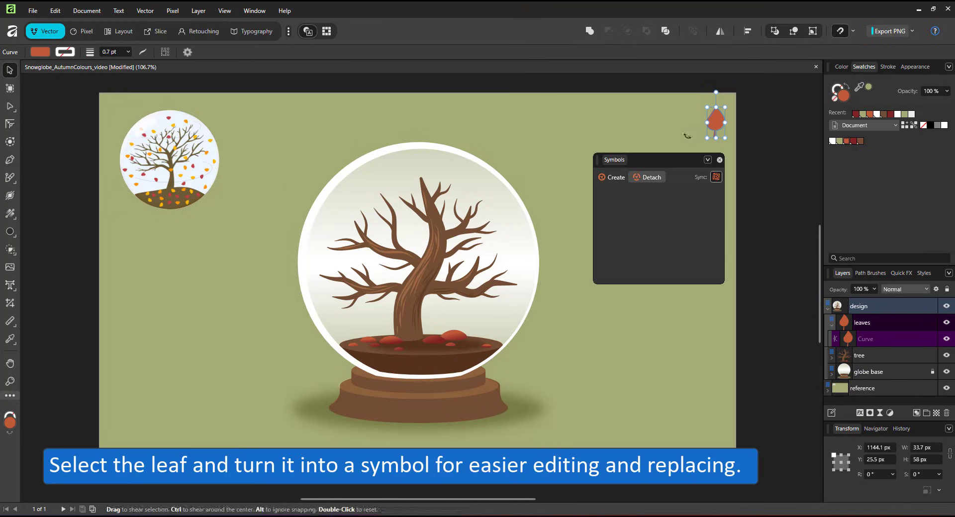
click(613, 178)
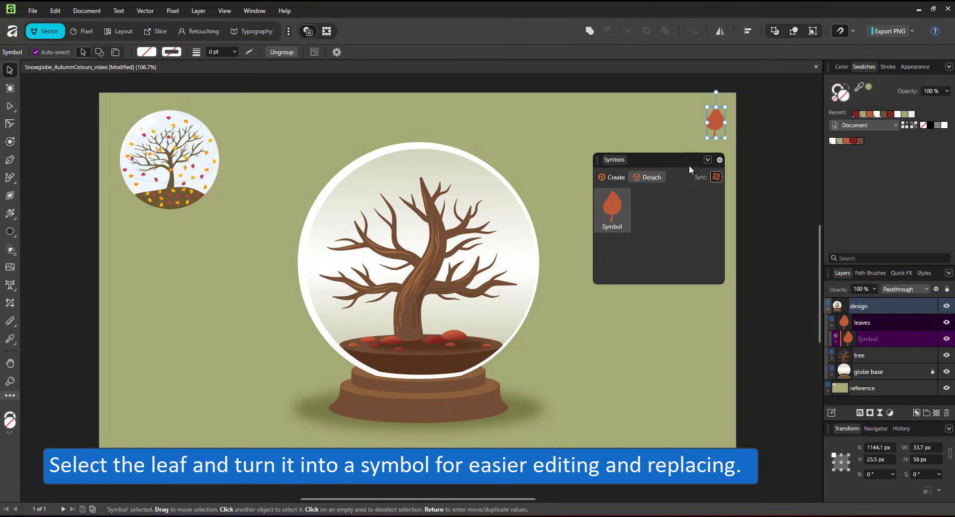
drag(685, 166, 643, 132)
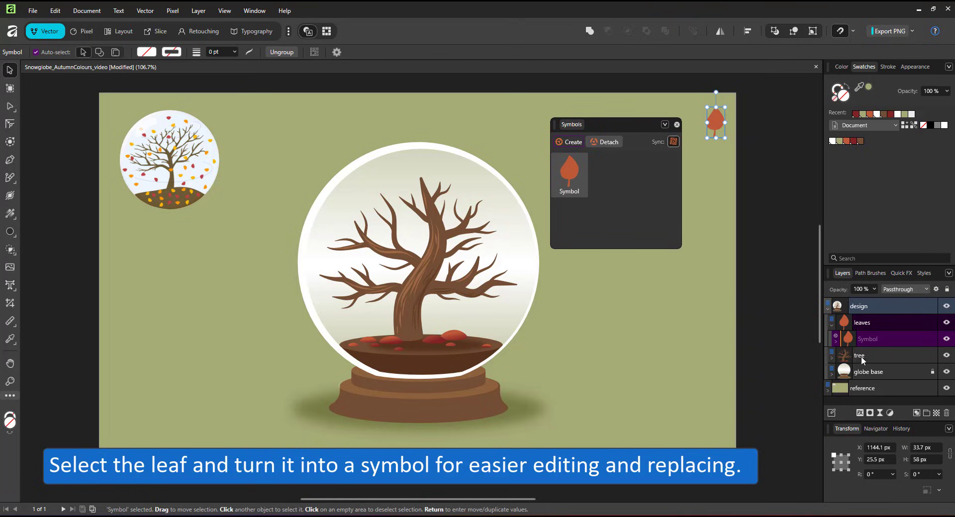
Step: Duplicate the curve inside the leaf symbol as a separate shape on the leaves layer and place it below the original
click(836, 343)
click(877, 359)
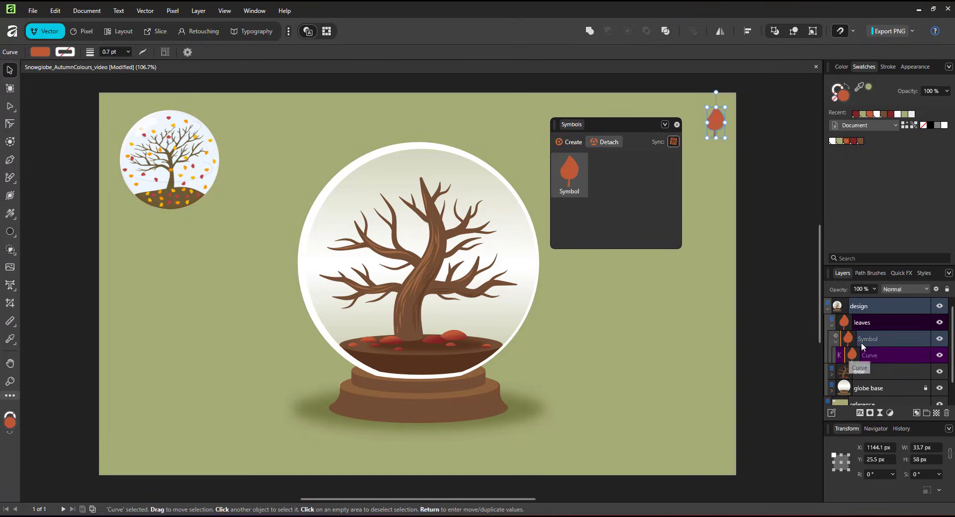
click(861, 324)
key(ctrl+j)
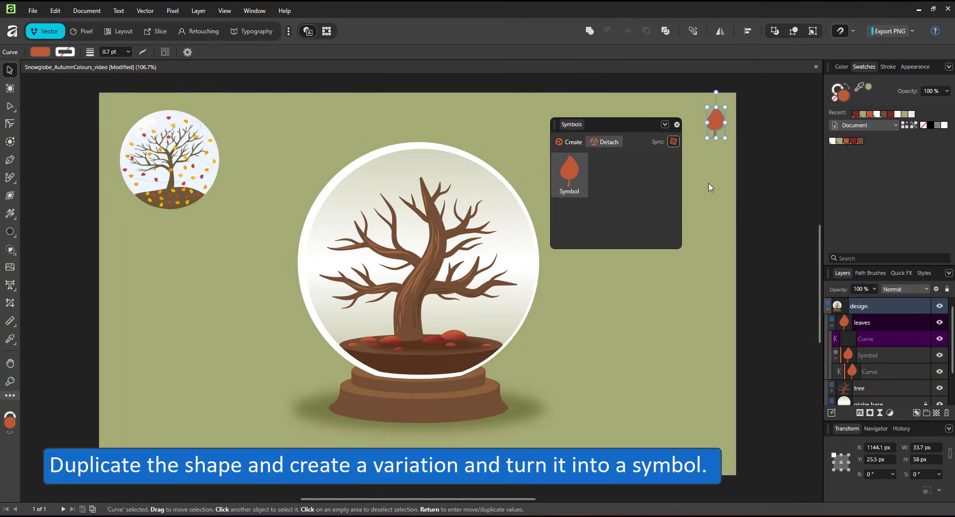
drag(717, 123, 732, 237)
Step: Add nodes along the duplicate leaf's edges and reshape it into a five-lobed maple leaf
scroll(719, 159, up, 4)
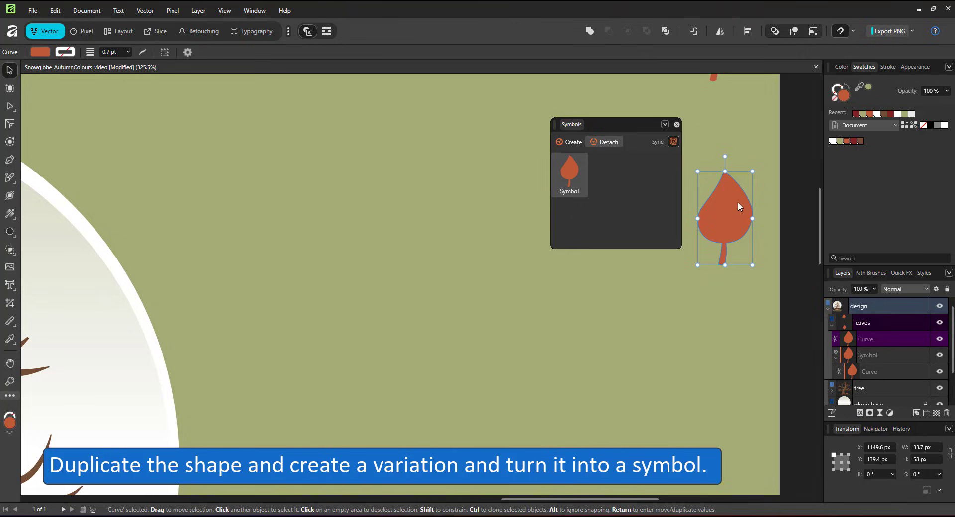
key(a)
scroll(742, 201, up, 2)
drag(632, 127, 571, 137)
click(695, 192)
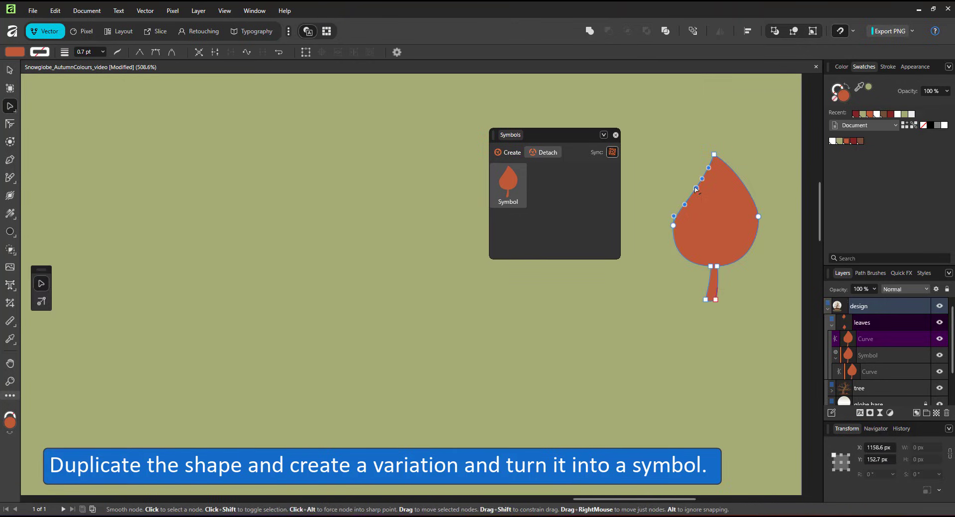
drag(695, 192, 664, 224)
click(690, 206)
click(675, 210)
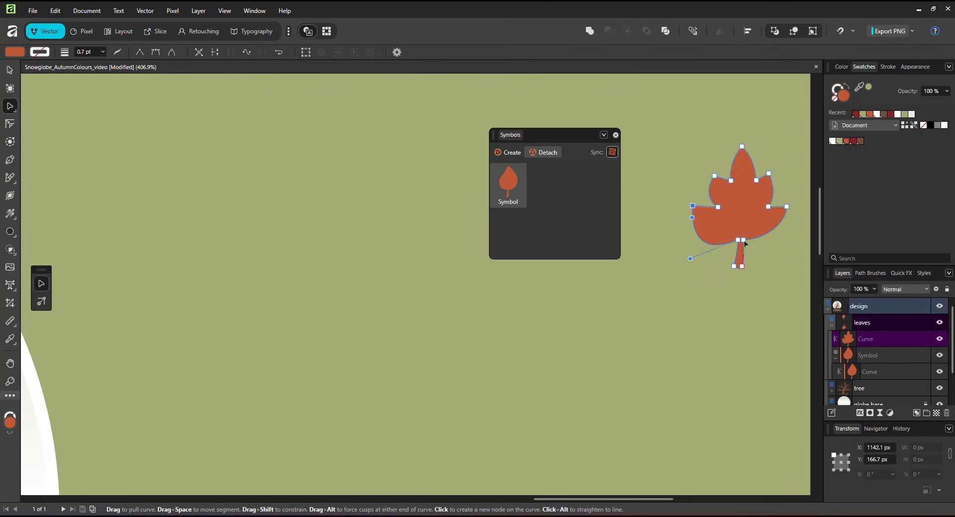
Step: Create a symbol from the maple leaf and place one instance of each leaf symbol inside the globe
click(657, 263)
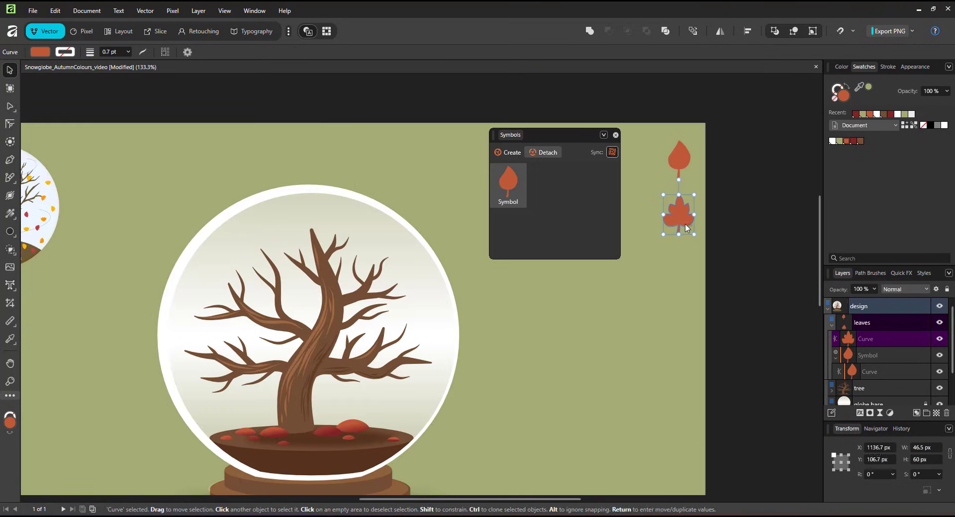
drag(679, 213, 560, 198)
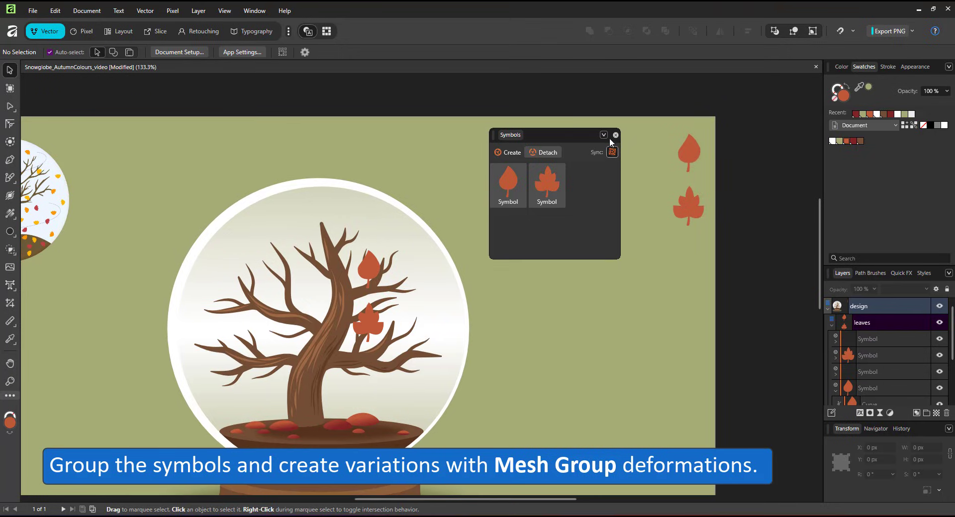
click(616, 135)
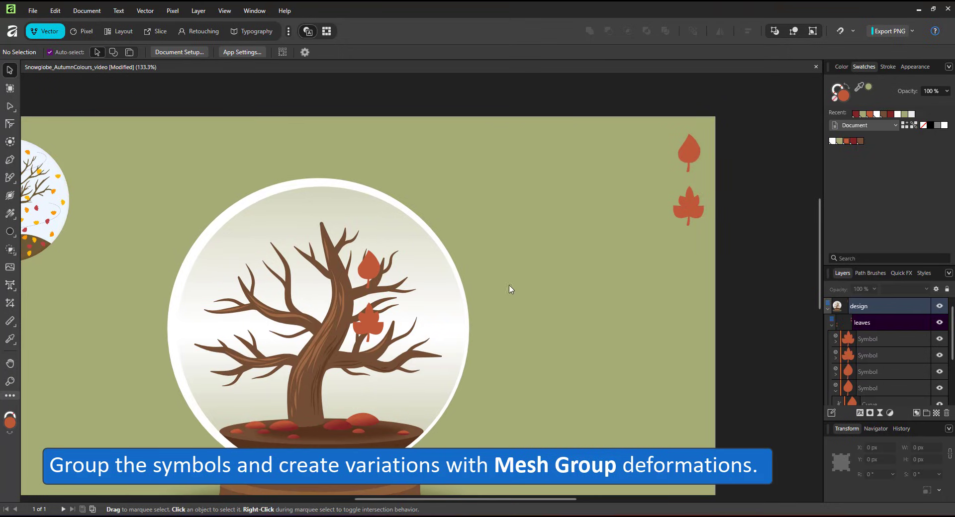
Step: Shrink the two leaf symbols inside the globe and move them onto the green background left of it
key(ctrl+0)
click(459, 247)
shift+click(459, 213)
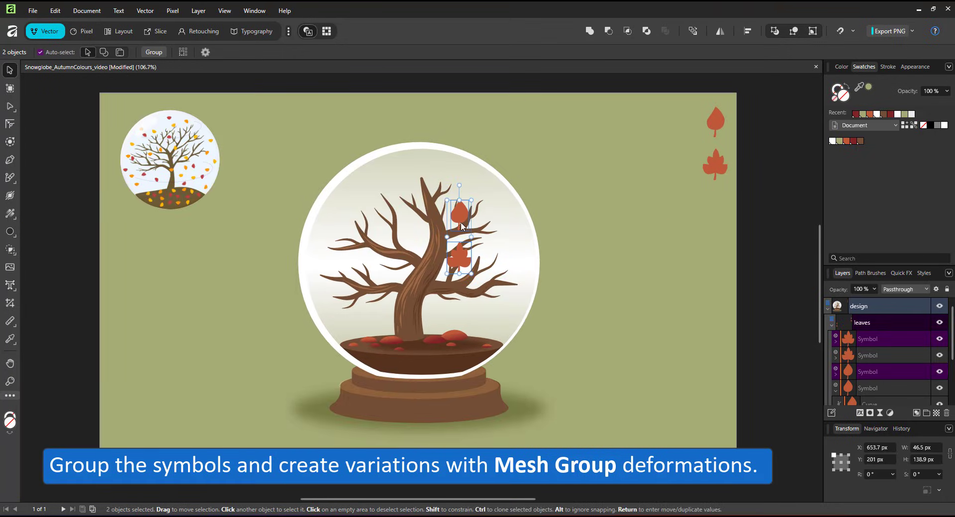
scroll(404, 318, up, 2)
mouse_move(587, 214)
mouse_down()
mouse_move(215, 257)
mouse_move(313, 252)
mouse_up()
Step: Try bending the simple leaf symbol with a mesh warp and undo the deformation
click(261, 255)
scroll(234, 249, up, 3)
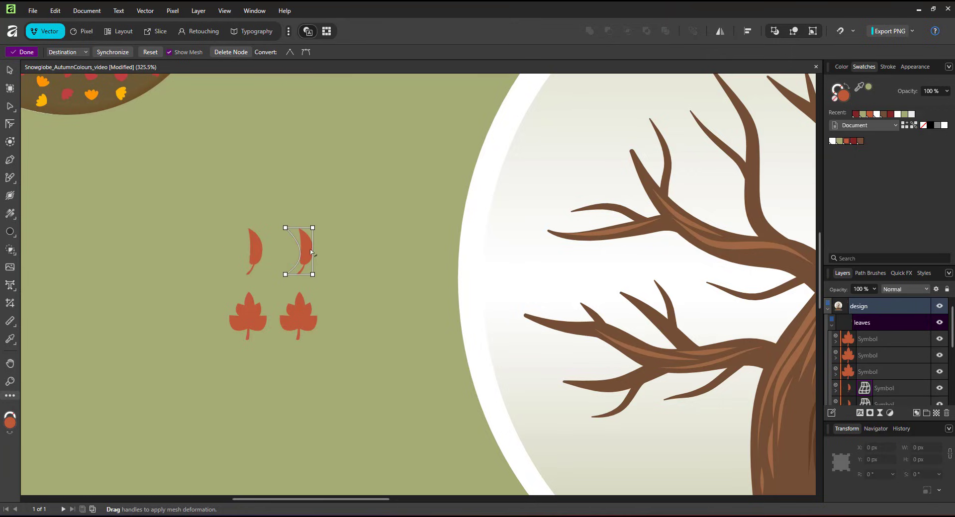
key(ctrl+z)
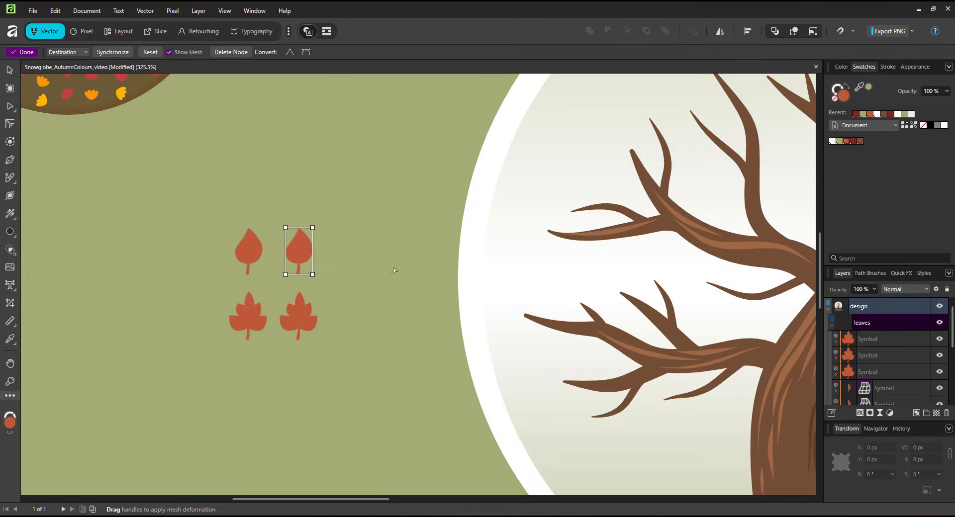
Step: Delete the mesh warp from inside the simple leaf symbol
click(867, 339)
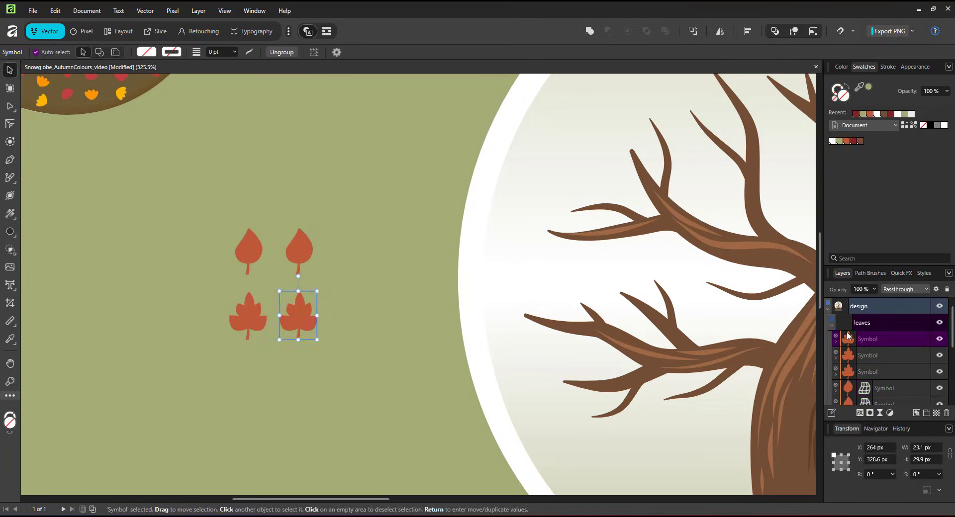
click(836, 342)
scroll(871, 362, down, 3)
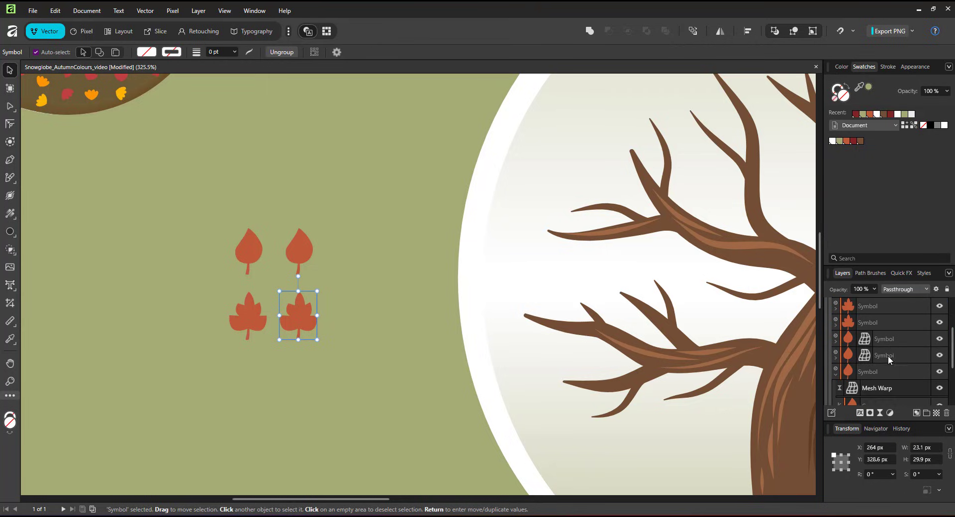
click(856, 387)
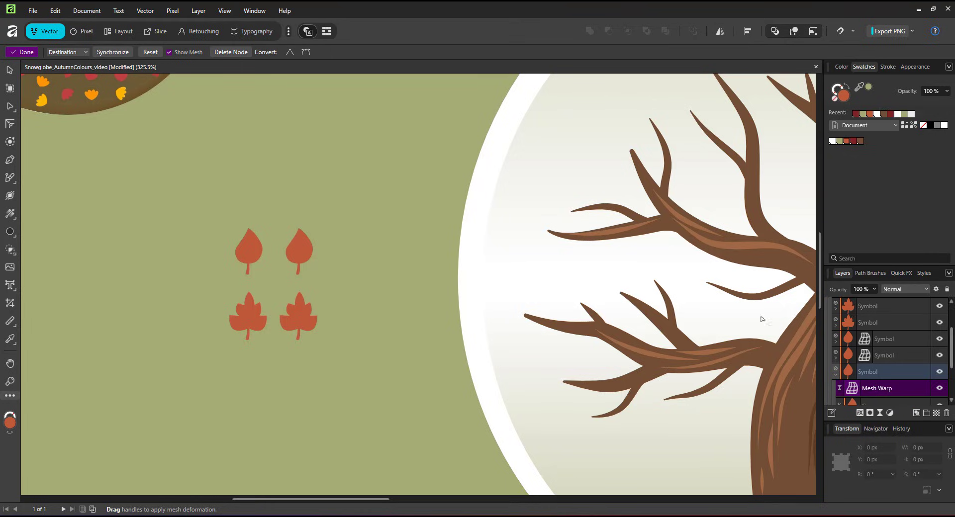
click(49, 9)
click(221, 155)
right_click(885, 388)
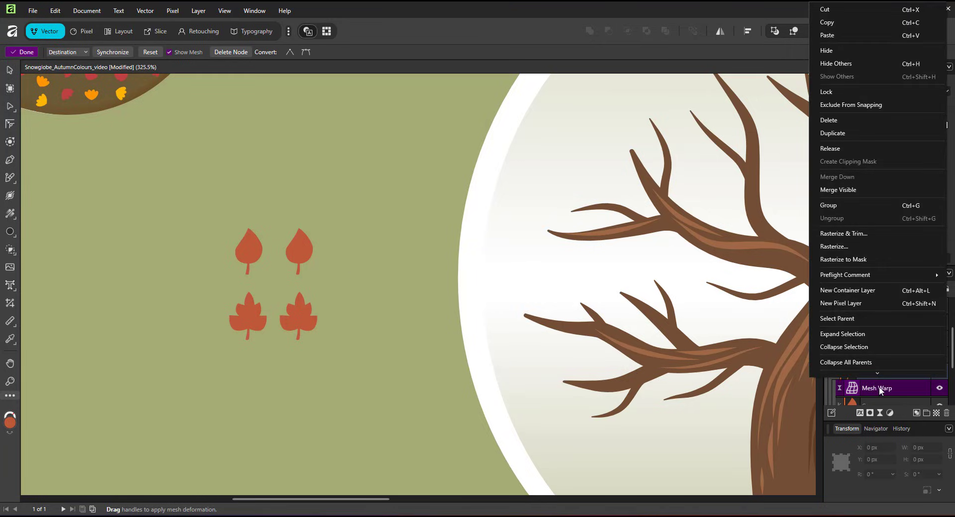
click(855, 121)
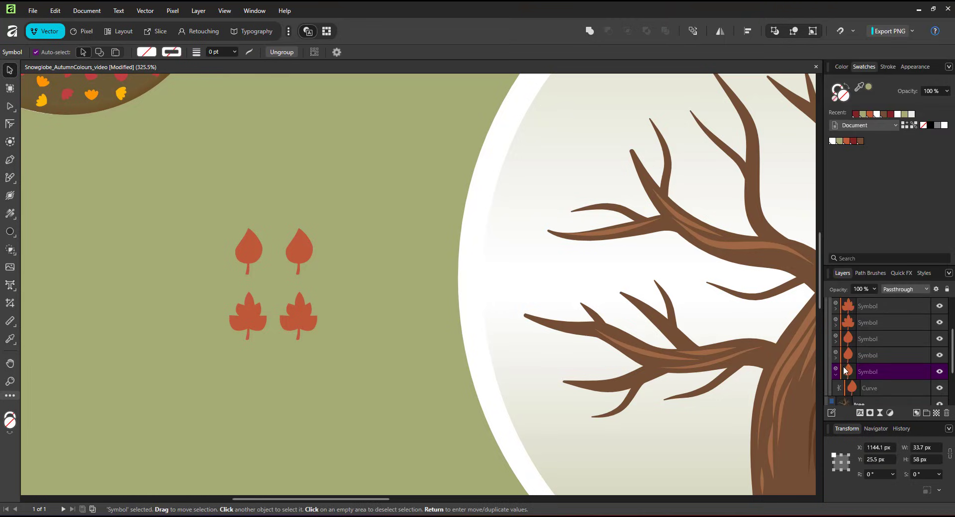
Step: Put the second simple leaf and the second maple leaf each into a group of its own
click(300, 247)
key(ctrl+g)
click(300, 308)
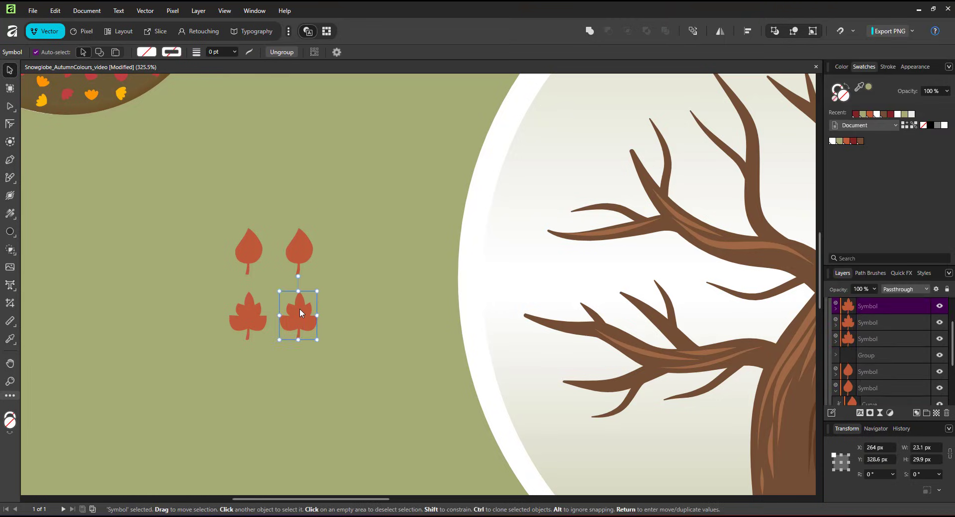
key(ctrl+g)
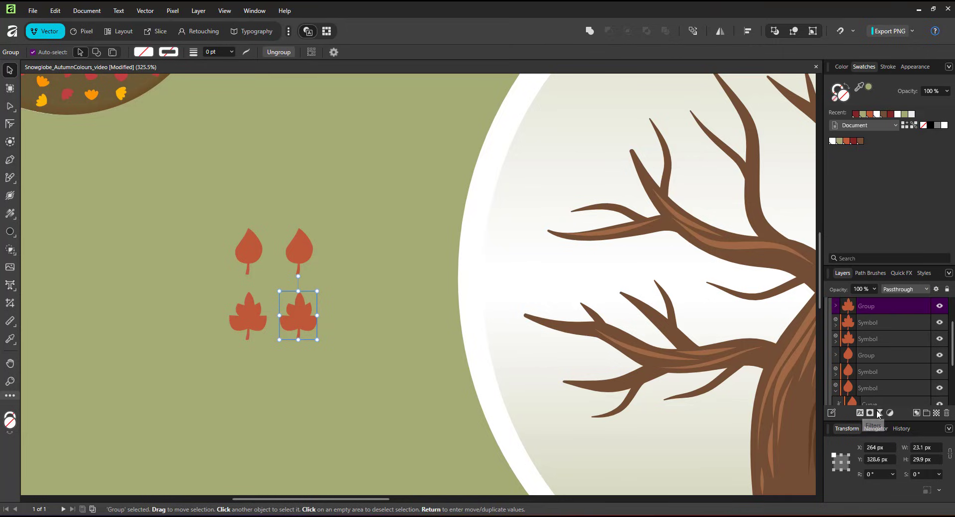
Step: Apply a mesh warp to the grouped maple leaf and bend its base and stem towards the left
click(880, 413)
click(837, 314)
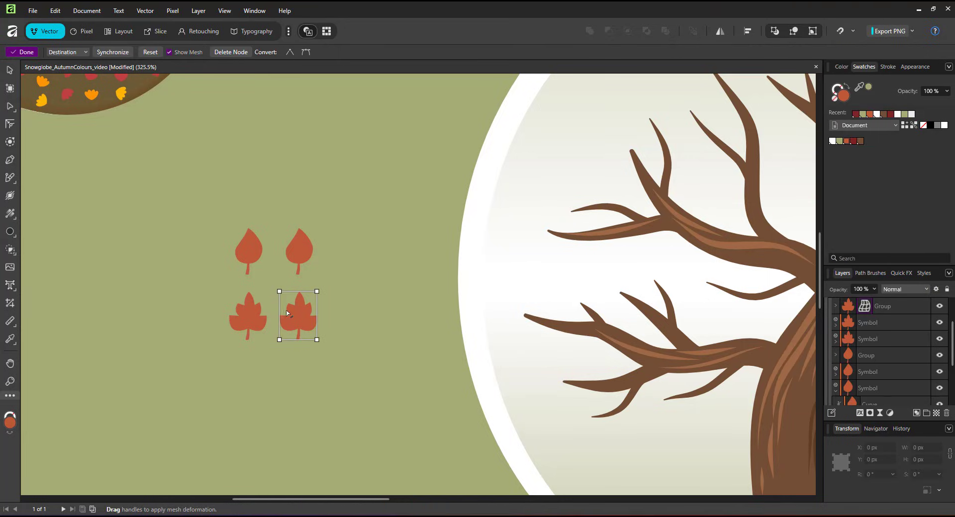
drag(288, 313, 308, 353)
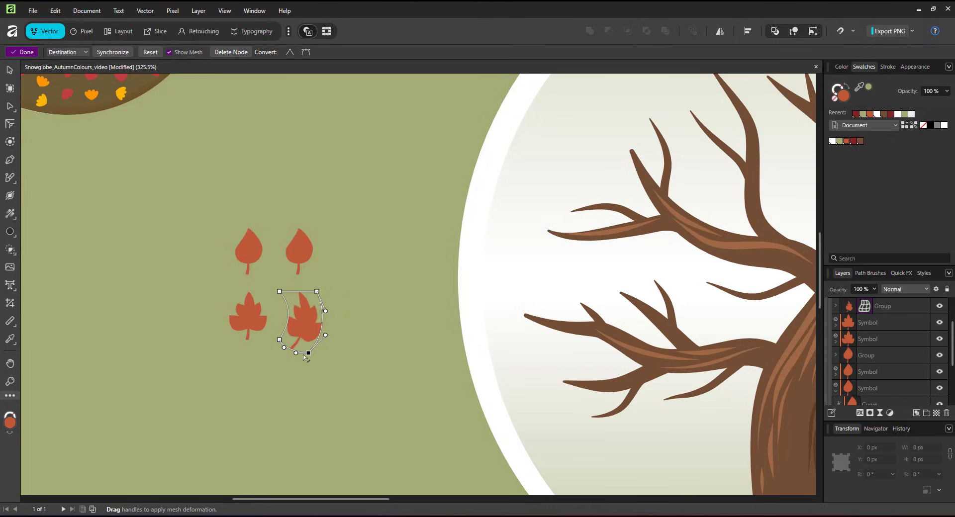
drag(307, 354, 280, 333)
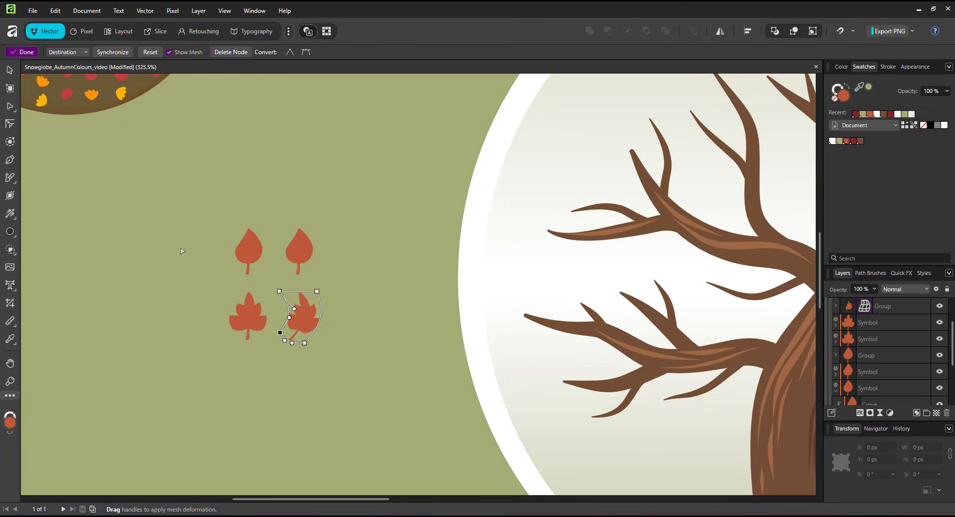
click(10, 70)
Step: Duplicate the warped maple leaf group and place the copy to the right of it
click(303, 321)
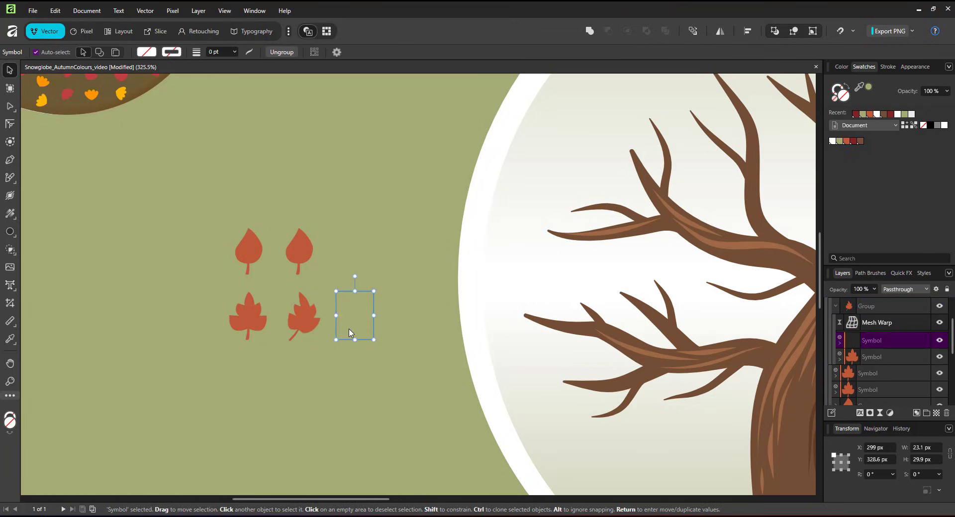
click(336, 328)
click(297, 332)
key(ctrl+j)
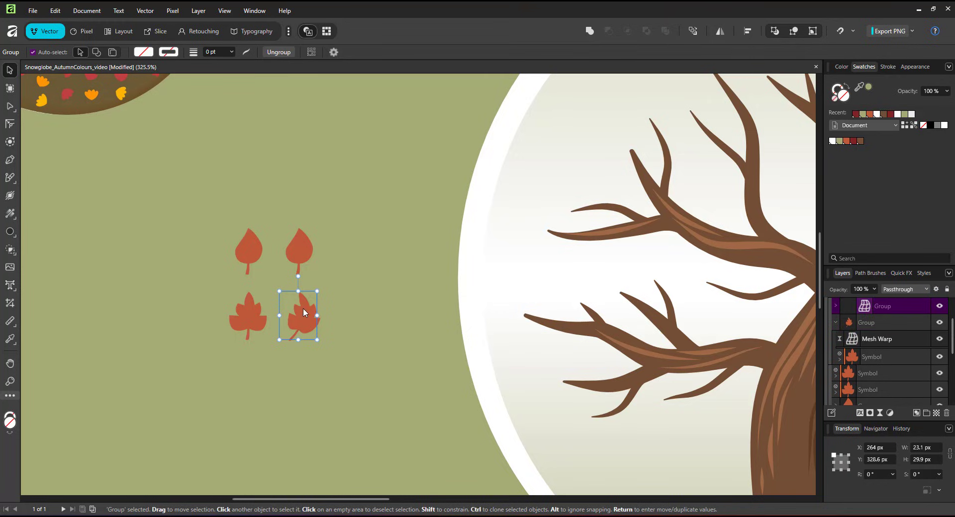
drag(303, 308, 368, 310)
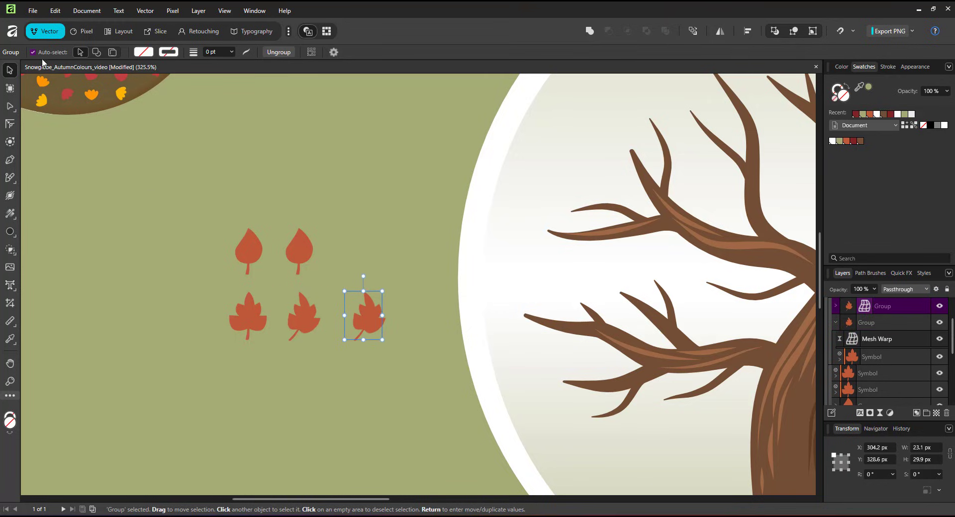
Step: Reshape the mesh warp of the maple leaf copy into a flattened leaf tilted as if seen from the side
key(a)
double_click(865, 306)
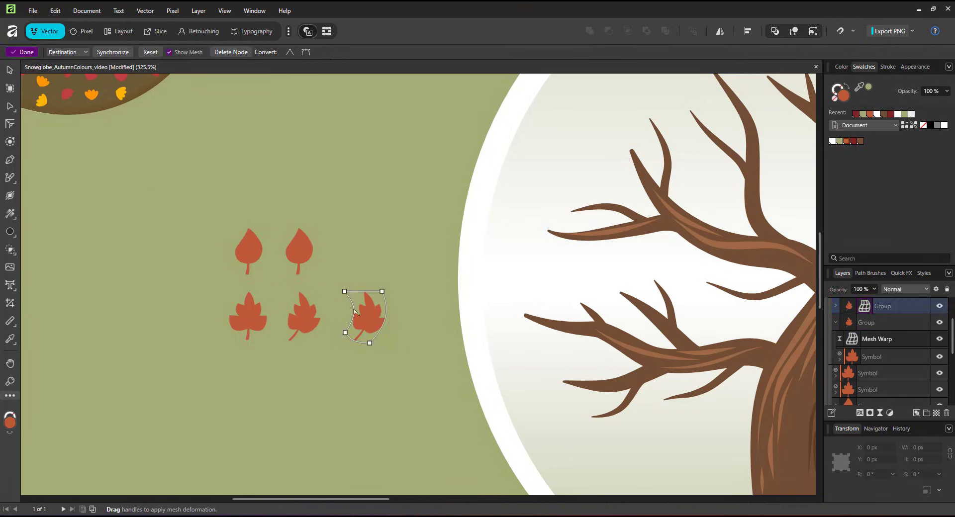
drag(334, 313, 345, 314)
drag(370, 343, 380, 326)
drag(382, 292, 343, 304)
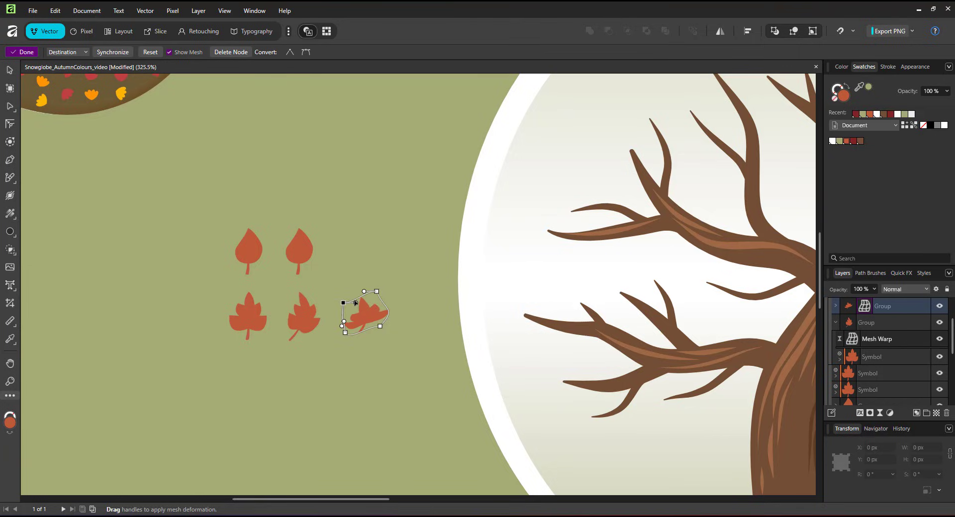
drag(379, 330, 355, 317)
click(377, 293)
click(22, 51)
Step: Apply a mesh warp to the grouped simple leaf and curve its body and stem towards the left
click(300, 253)
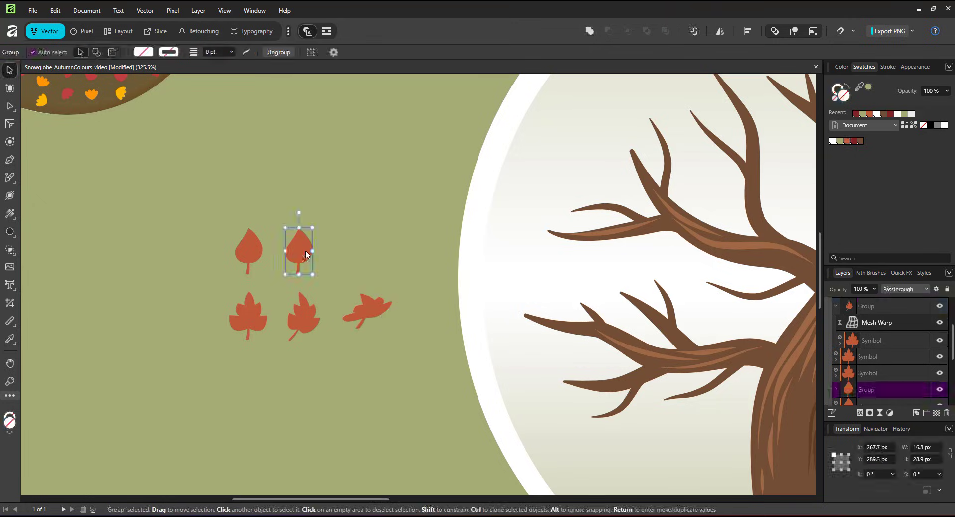
click(879, 413)
click(803, 324)
mouse_move(285, 274)
mouse_down()
mouse_move(274, 263)
mouse_move(300, 279)
mouse_up()
drag(285, 229, 295, 228)
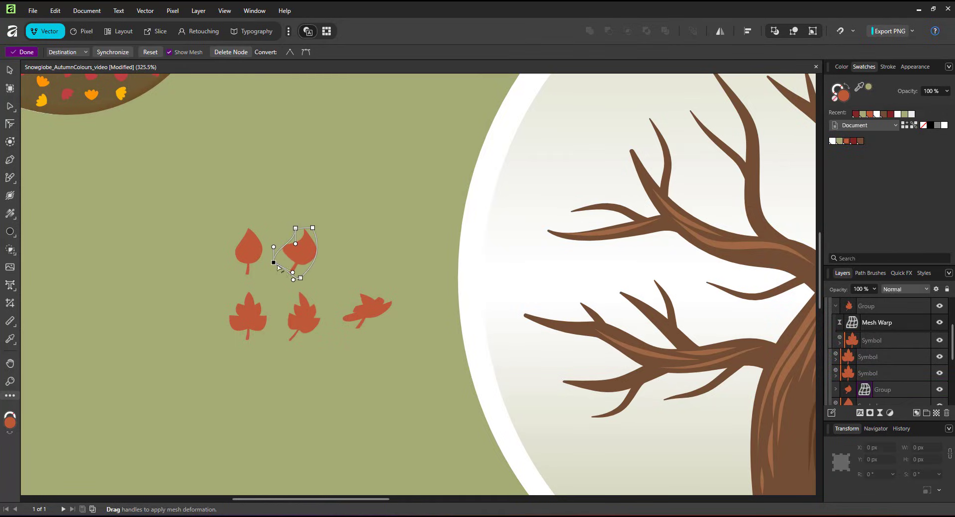
click(10, 72)
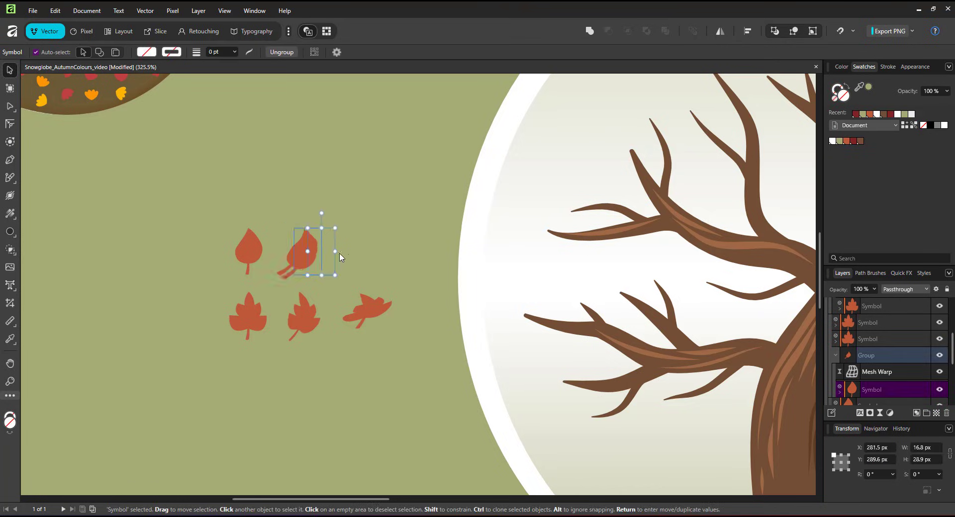
Step: Duplicate the warped simple leaf to its right and reshape the copy's mesh into a folded, sideways leaf
click(296, 249)
mouse_move(292, 256)
mouse_down()
mouse_move(350, 256)
mouse_move(327, 241)
mouse_move(358, 257)
mouse_move(344, 270)
mouse_move(318, 264)
mouse_up()
key(a)
click(865, 356)
click(22, 52)
click(205, 200)
Step: Select all six leaf variations and place a duplicate set directly below them
scroll(314, 275, down, 4)
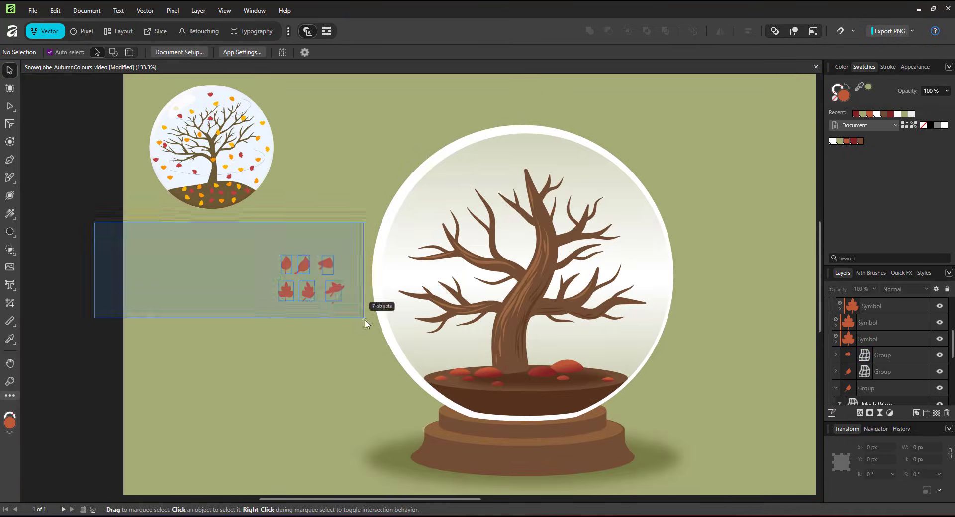
drag(156, 239, 346, 305)
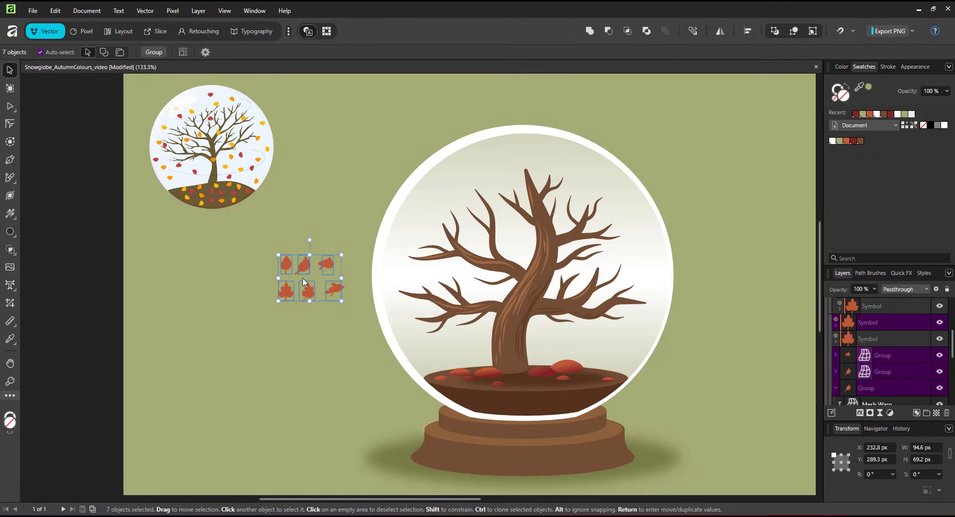
drag(305, 268, 291, 315)
Step: Turn symbol sync off and recolour the duplicate leaf set with the olive green document swatch
click(261, 16)
mouse_move(154, 141)
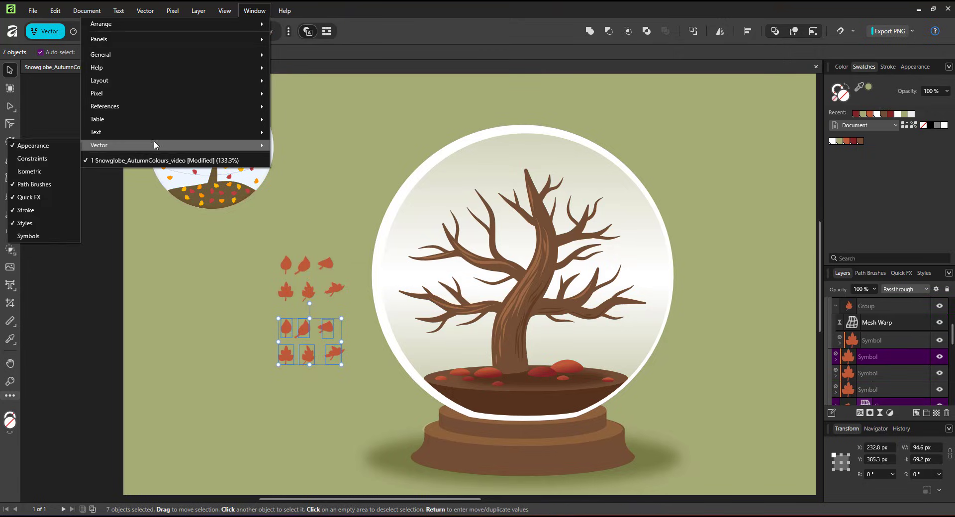
click(50, 225)
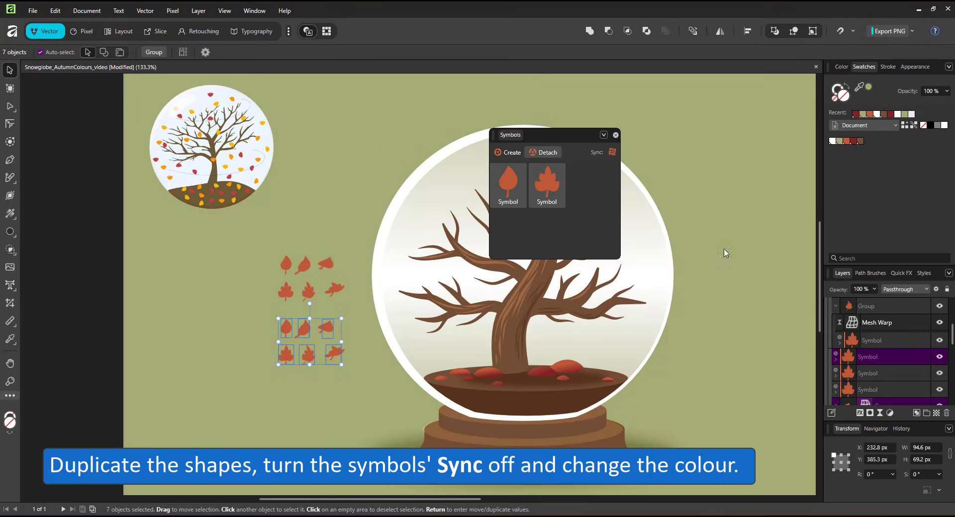
click(842, 143)
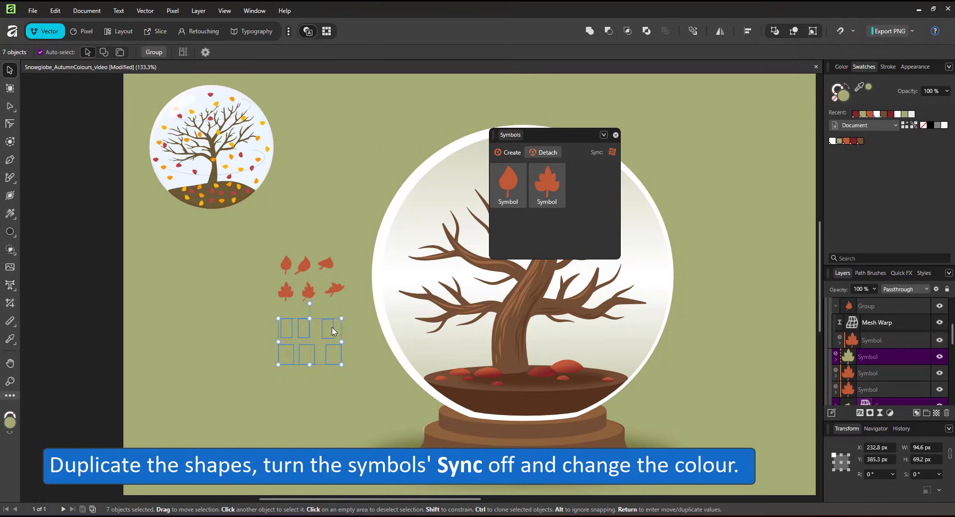
Step: Move the green leaves into the globe, duplicate the set, recolour the copy dark red and place it over the trunk
drag(336, 340, 580, 352)
key(ctrl+j)
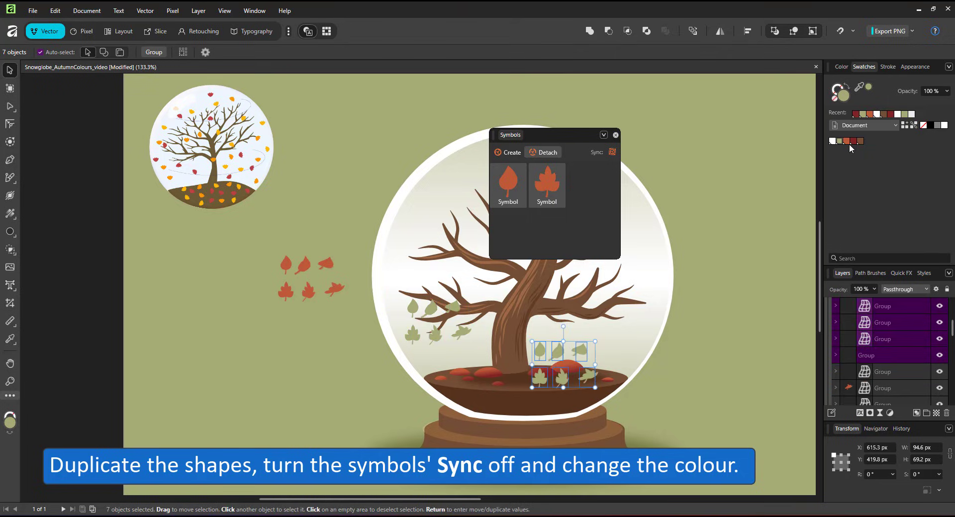
click(854, 142)
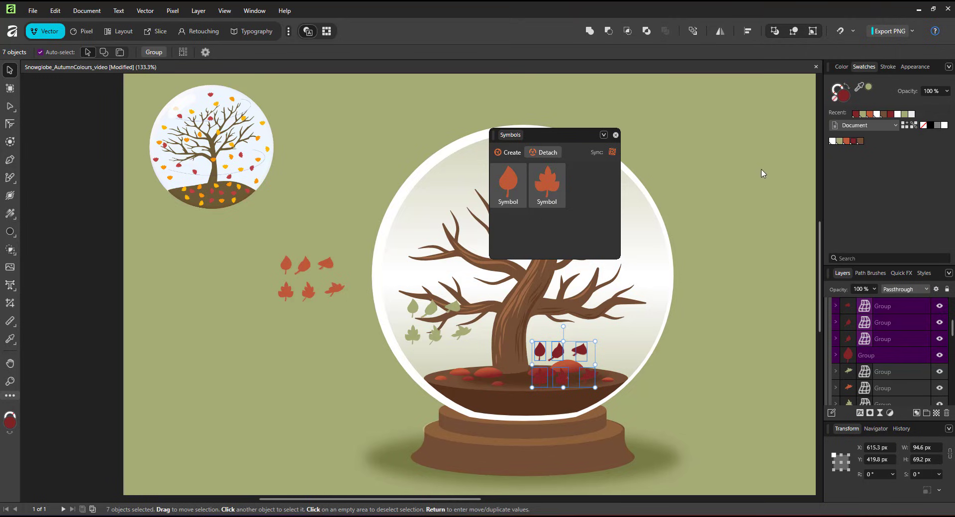
drag(551, 344, 523, 292)
Step: Turn symbol sync back on and move the six orange leaves onto the tree's upper left branches
click(273, 254)
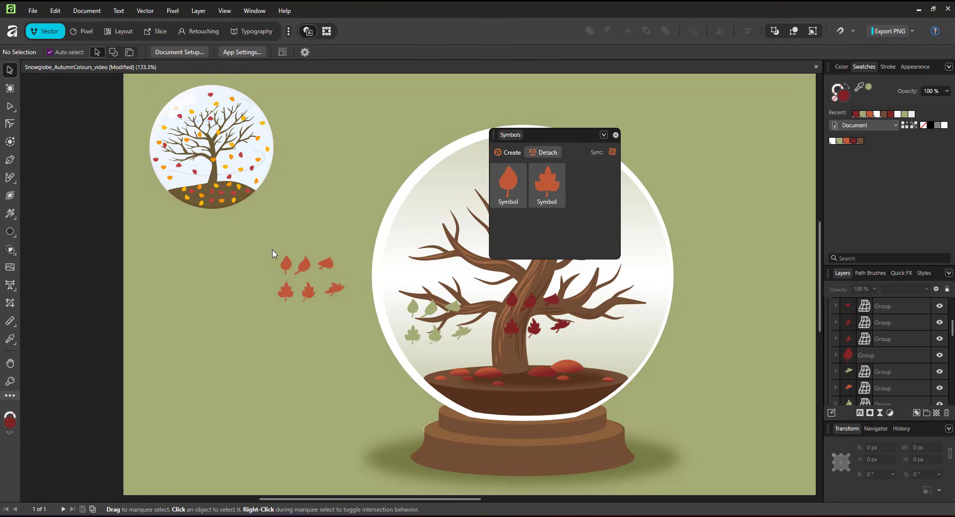
click(613, 152)
click(616, 135)
drag(225, 241, 344, 326)
drag(327, 265, 518, 243)
scroll(492, 281, up, 3)
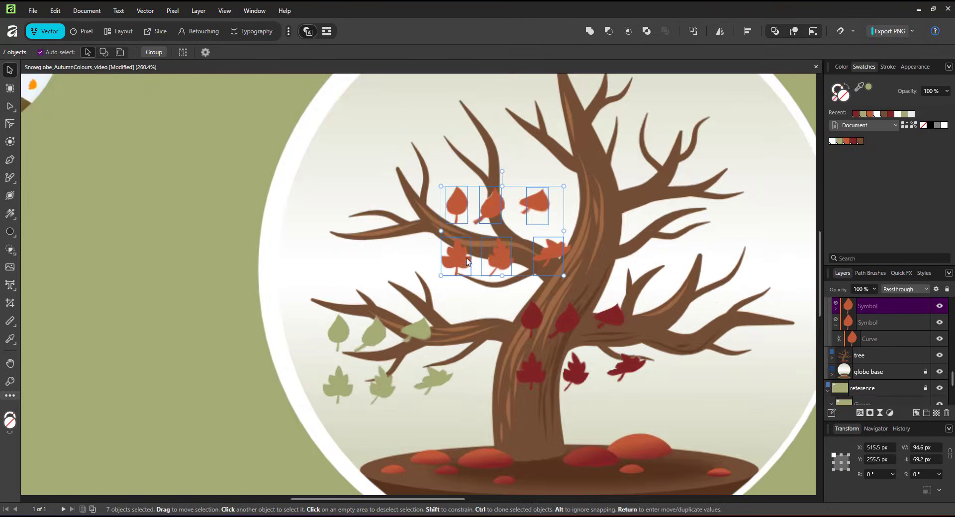
Step: Spread the orange leaves around the upper left branch, rotating the simple leaf, flipping the curved leaf horizontally and lowering the maple leaf
click(458, 195)
drag(458, 195, 411, 214)
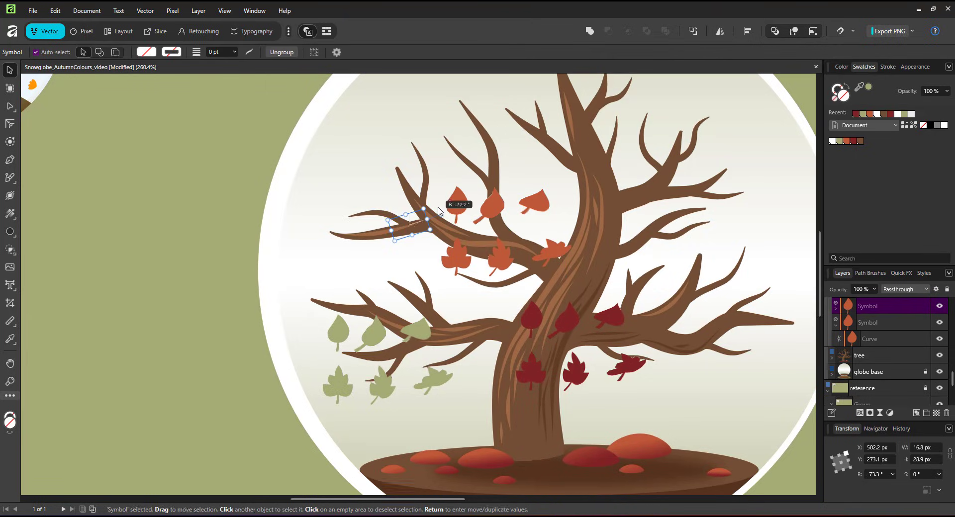
click(495, 205)
click(458, 208)
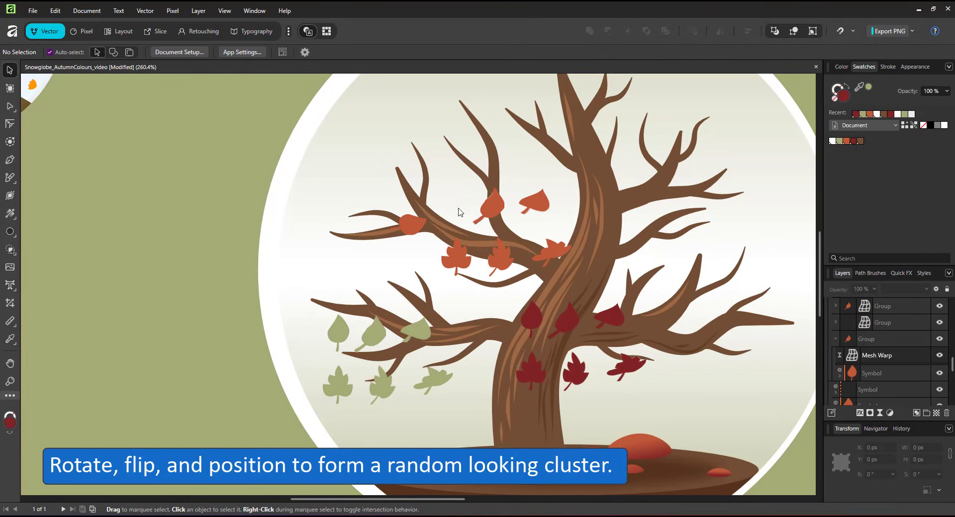
click(461, 218)
click(497, 211)
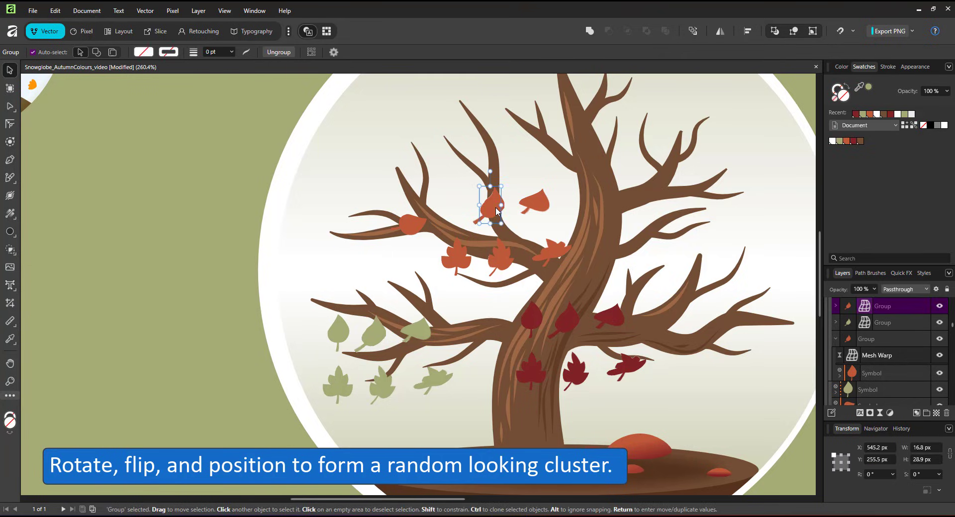
drag(461, 234, 391, 273)
click(720, 31)
click(662, 43)
drag(463, 254, 469, 292)
Step: Arrange the green simple leaves along the upper left branch, adding a copy of the curved leaf and rotating the plain one sideways
drag(416, 329, 430, 291)
click(376, 344)
drag(336, 335, 365, 235)
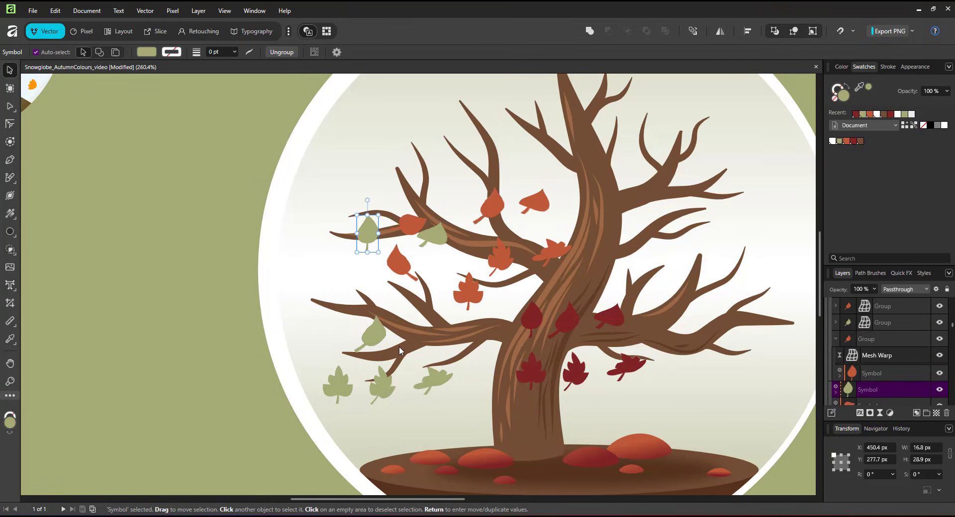
drag(374, 340, 467, 237)
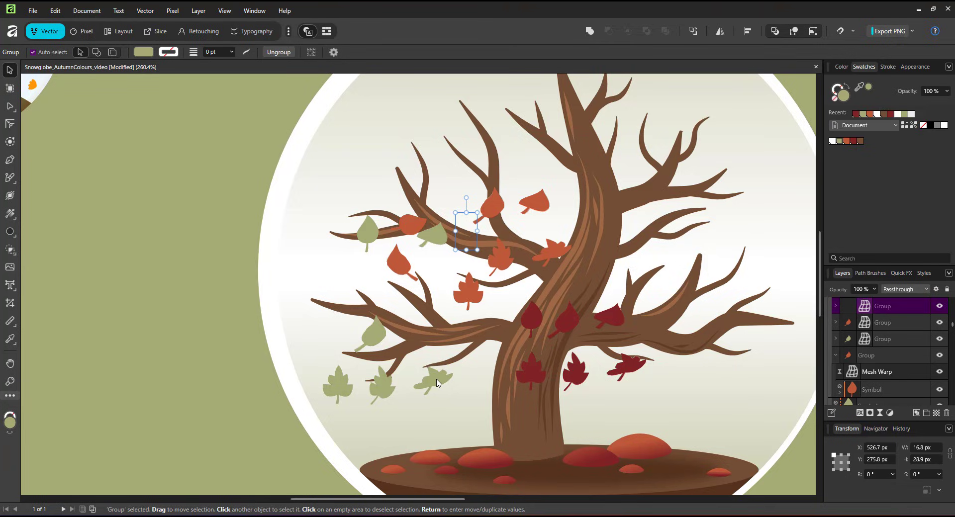
key(ctrl+z)
click(369, 230)
drag(368, 198, 389, 241)
click(716, 32)
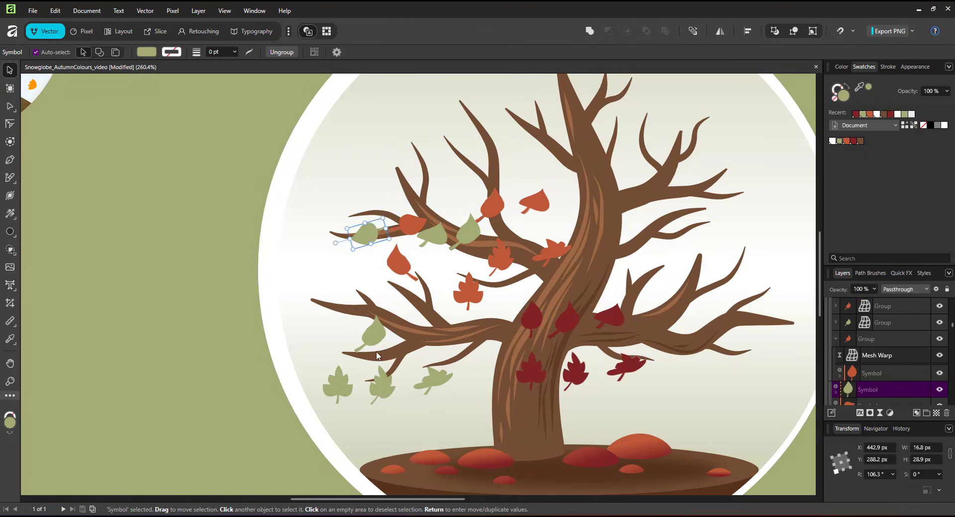
Step: Rotate and move the green maple leaves, the remaining curved green leaf and the orange maple leaf into the left branch cluster
click(375, 337)
drag(382, 388, 328, 255)
drag(328, 220, 356, 244)
click(433, 380)
drag(431, 355, 378, 275)
drag(377, 239, 400, 297)
click(375, 335)
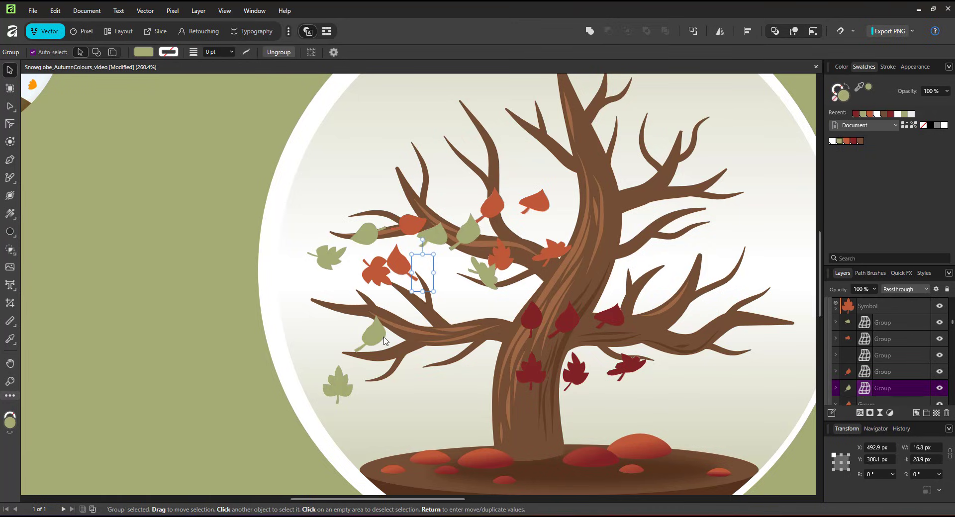
click(338, 385)
drag(338, 351, 381, 187)
Step: Move the dark red maple leaves and one simple leaf into the left branch cluster, rotating an upright maple leaf and the simple leaf
drag(573, 371, 415, 301)
drag(532, 373, 440, 250)
drag(439, 213, 450, 253)
drag(533, 319, 350, 269)
drag(348, 236, 377, 256)
drag(627, 367, 512, 220)
Step: Move the two warped dark red simple leaves into the cluster, flipping one of them horizontally
click(613, 319)
drag(614, 318, 526, 266)
click(566, 319)
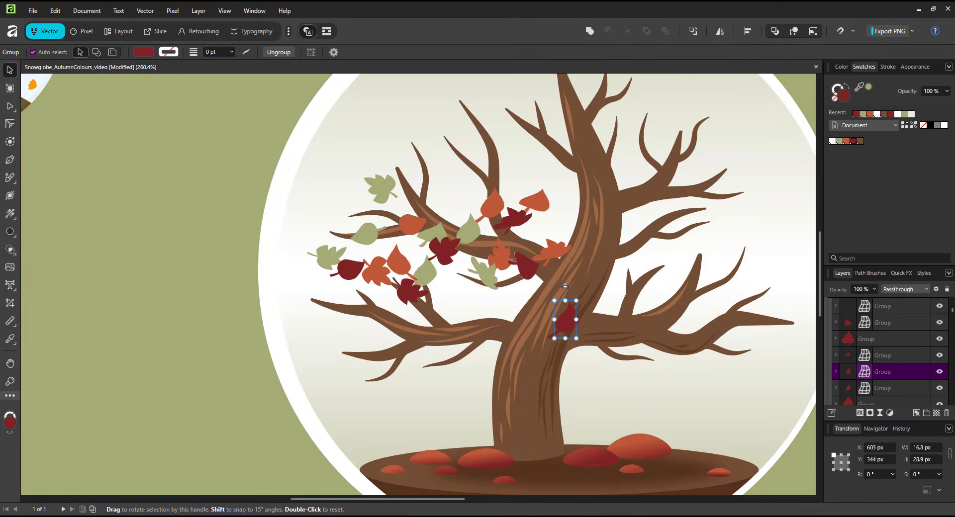
click(721, 34)
click(694, 47)
drag(572, 320, 472, 283)
Step: Lay dark red, orange and green maple leaves on the right half of the soil, rotating them to lie flat
click(567, 319)
drag(566, 286, 689, 443)
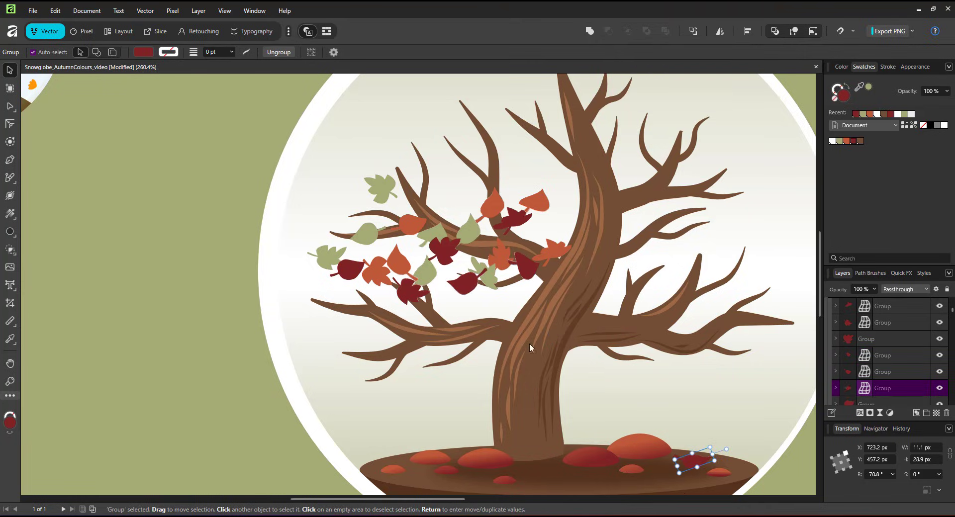
drag(491, 203, 579, 471)
drag(580, 439, 615, 470)
mouse_move(382, 185)
mouse_down()
mouse_move(634, 463)
mouse_move(619, 472)
mouse_up()
drag(645, 480, 641, 461)
Step: Place a green leaf on the soil's left side, a falling dark red leaf above it and a dark red maple leaf among the mounds
drag(624, 483, 607, 478)
drag(598, 472, 421, 464)
drag(388, 470, 388, 463)
drag(356, 263, 459, 423)
mouse_move(408, 289)
mouse_down()
mouse_move(440, 389)
mouse_move(529, 463)
mouse_move(490, 468)
mouse_up()
Step: Place another dark red leaf on the right side of the soil and change its blend mode
mouse_move(528, 261)
mouse_down()
mouse_move(650, 461)
mouse_move(669, 467)
mouse_move(694, 450)
mouse_move(670, 473)
mouse_up()
click(905, 289)
click(895, 415)
click(600, 473)
key(ctrl+0)
Step: Select the whole left leaf cluster and place a rotated copy of it on the upper branches
drag(260, 159, 473, 311)
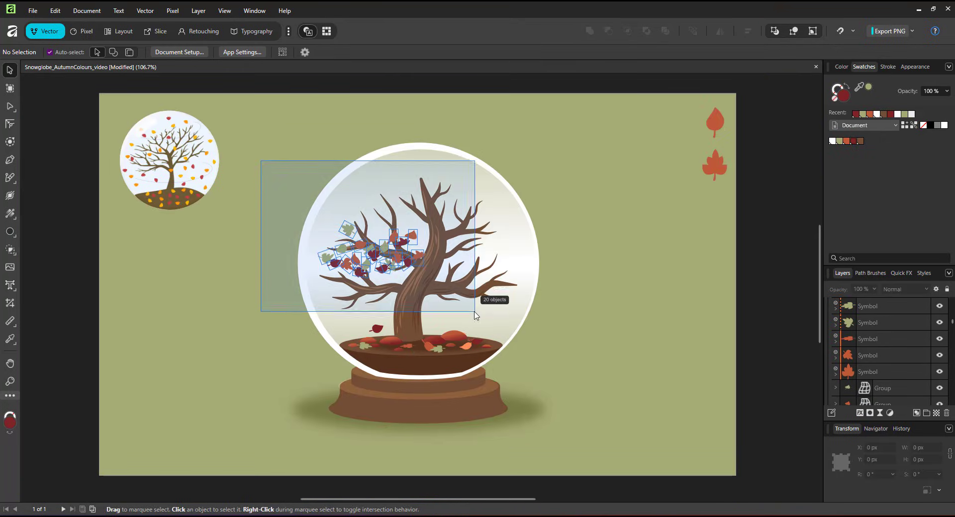
drag(403, 260, 438, 203)
drag(464, 170, 467, 179)
Step: Place a cluster copy on the lower left branches, mirror it horizontally and vertically, and put another on the lower right branches
mouse_move(440, 196)
mouse_down()
mouse_move(431, 204)
mouse_move(466, 264)
mouse_move(505, 246)
mouse_move(495, 262)
mouse_move(412, 294)
mouse_move(403, 282)
mouse_up()
click(719, 34)
click(691, 47)
click(720, 31)
click(683, 66)
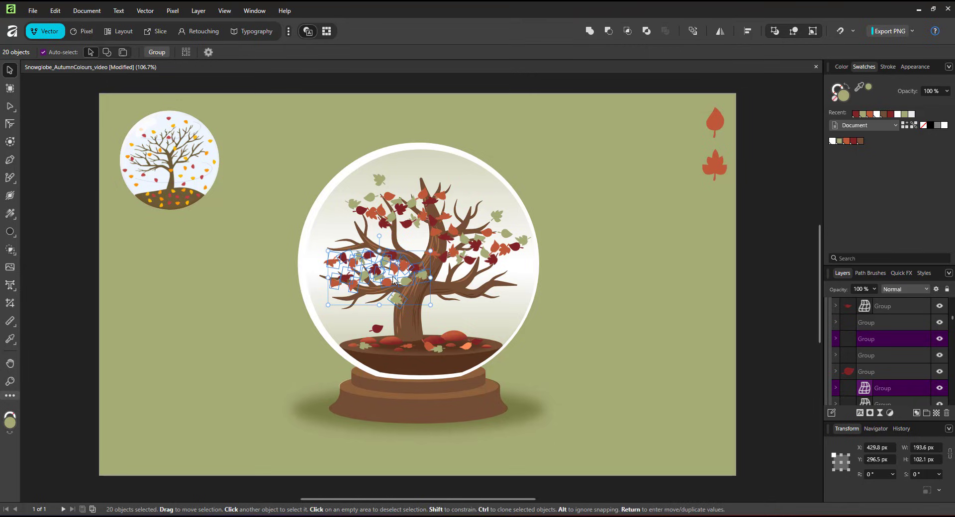
drag(394, 280, 482, 286)
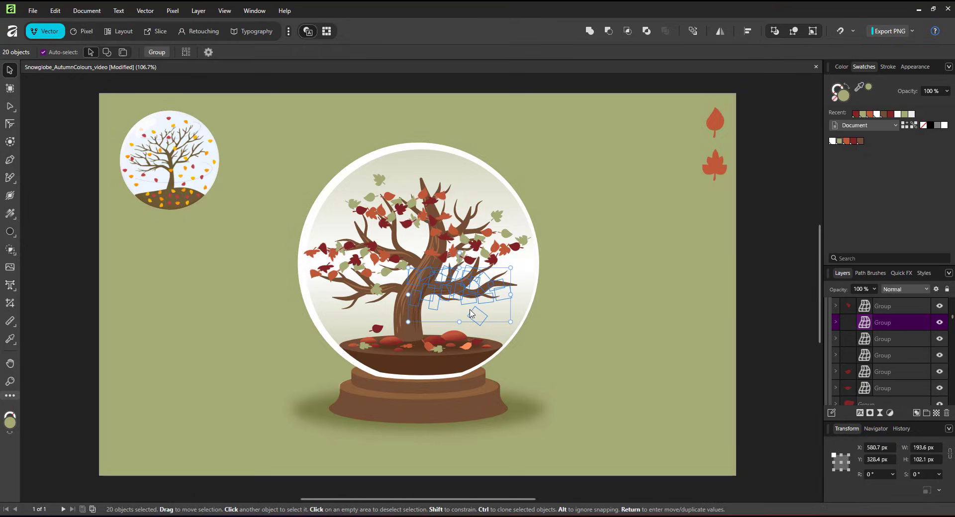
Step: Move an orange leaf from the lower right cluster down beside the trunk and place a green leaf left of the trunk
scroll(471, 314, up, 3)
click(415, 298)
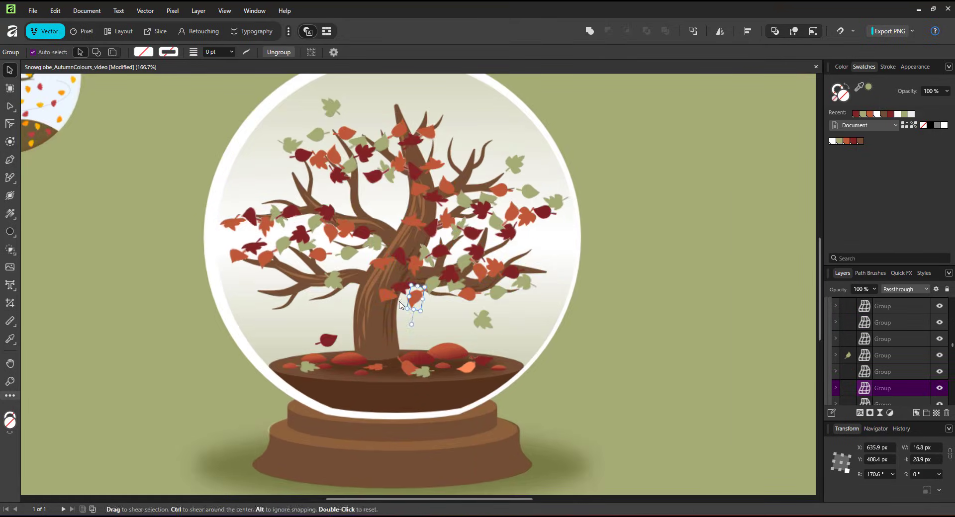
scroll(418, 298, up, 1)
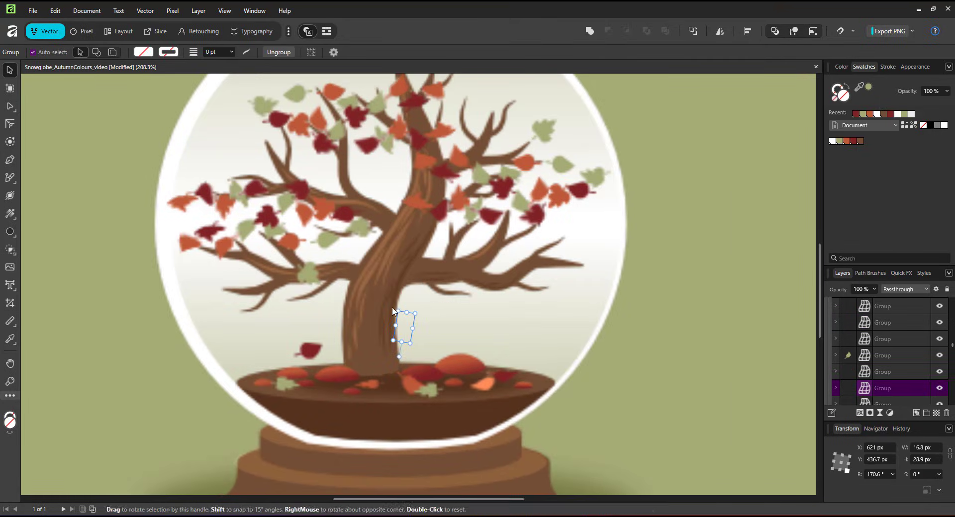
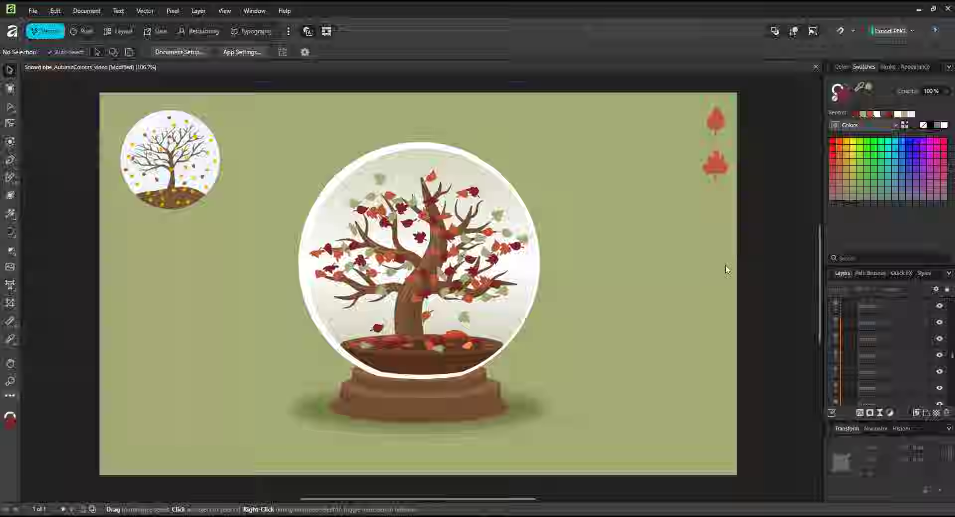
scroll(885, 348, down, 5)
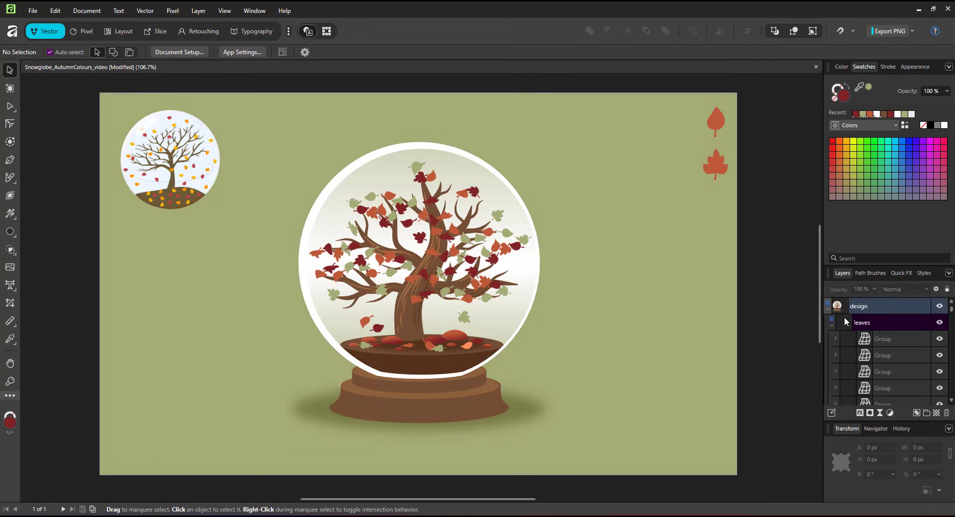
click(417, 170)
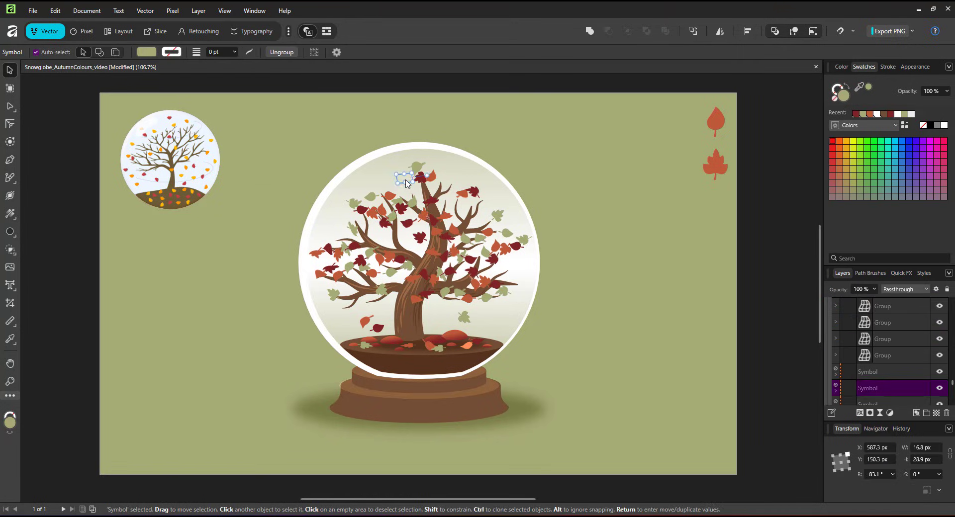
drag(391, 314, 393, 316)
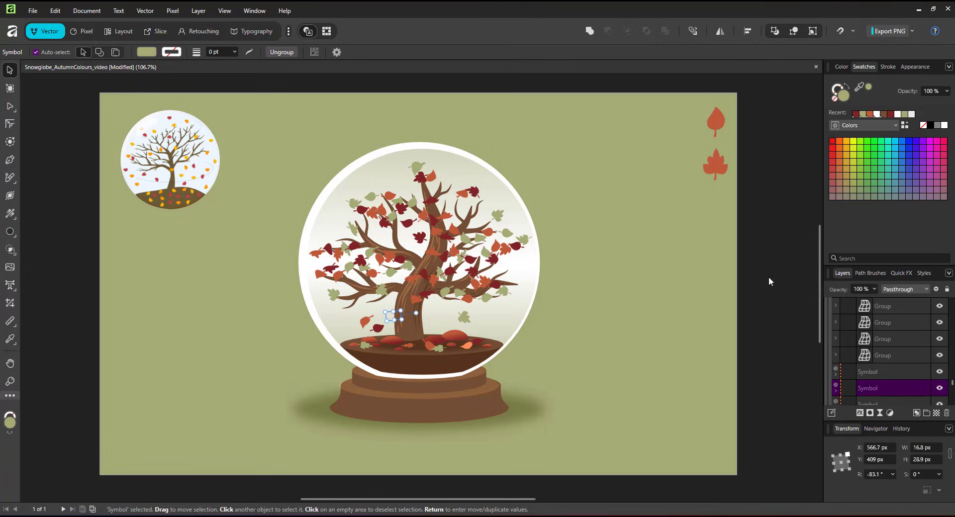
Step: Collapse and lock the leaves layer, and add a new layer named fx above it
click(715, 165)
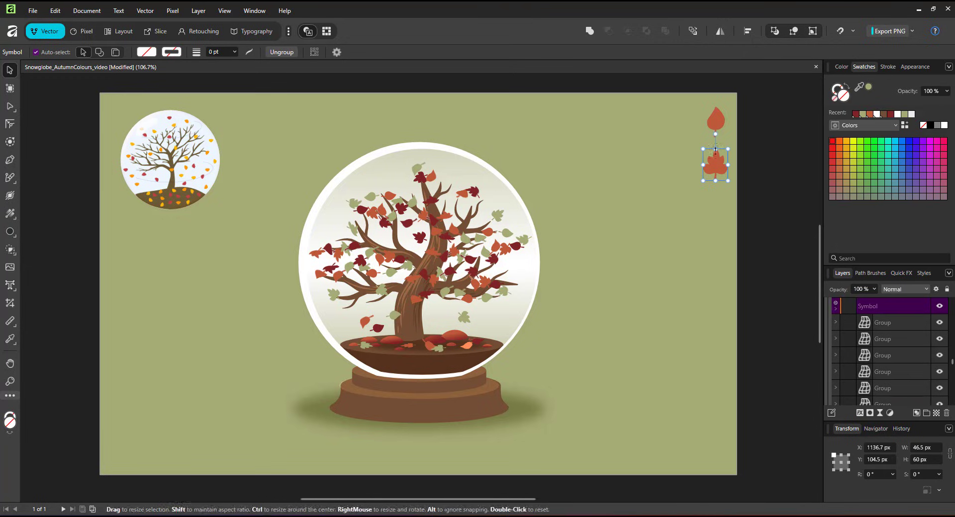
drag(953, 362, 952, 302)
click(832, 326)
click(933, 323)
click(916, 413)
double_click(878, 322)
text(fx)
key(Return)
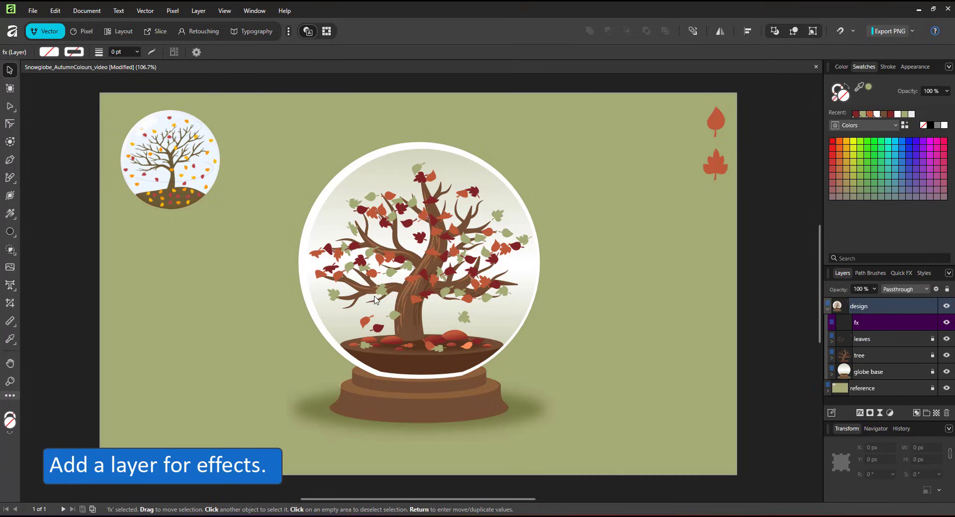
Step: Draw a closed four-sided highlight shape with the Pen tool across the globe's upper left
key(p)
click(326, 210)
click(426, 153)
click(448, 187)
click(358, 275)
click(326, 211)
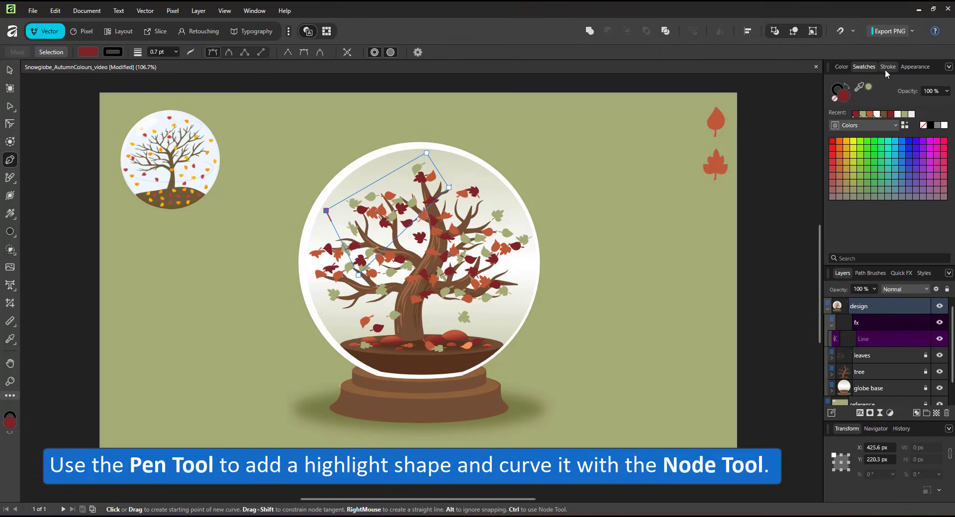
Step: Give the highlight shape a white fill and no stroke
click(888, 67)
click(865, 68)
click(839, 128)
click(837, 138)
click(834, 142)
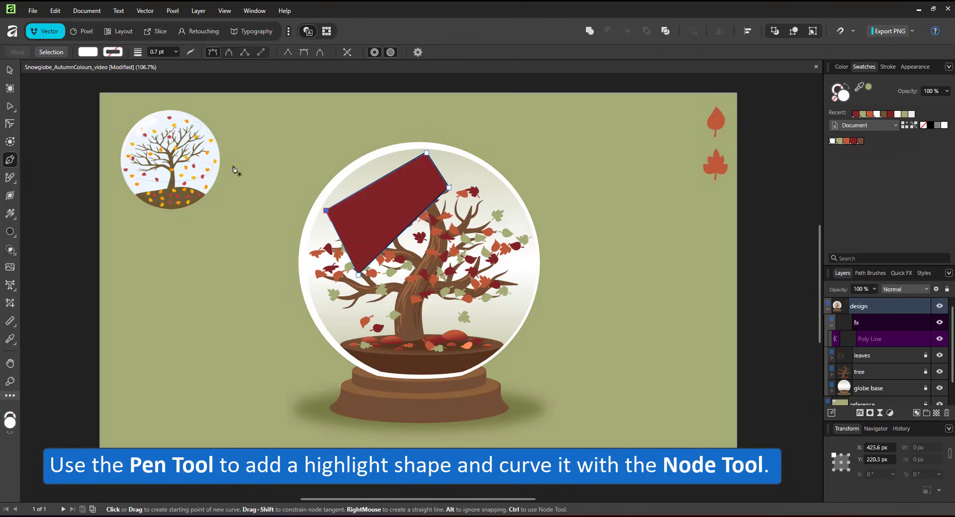
Step: Curve the highlight's edges to follow the globe, and set its blend mode to Overlay at 50% opacity
click(10, 106)
drag(376, 182, 364, 170)
drag(403, 231, 391, 218)
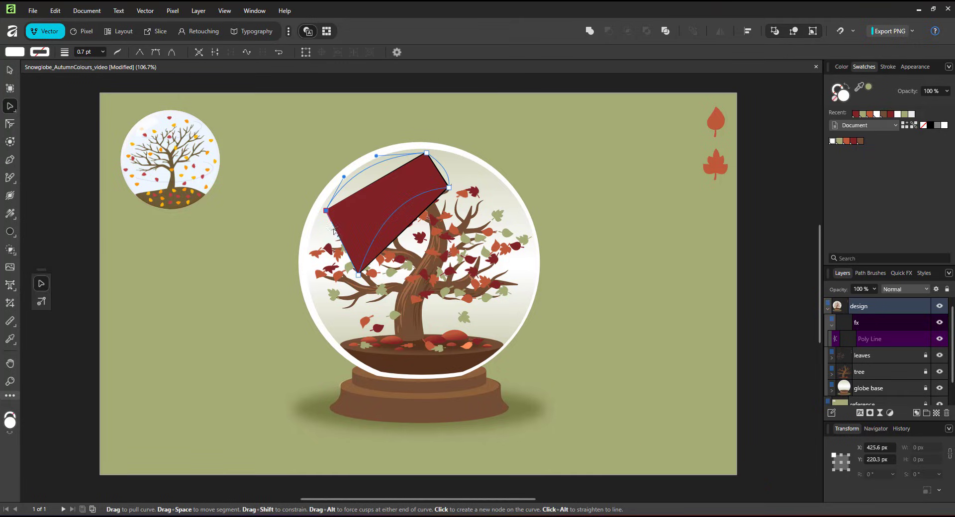
drag(335, 232, 325, 237)
click(901, 293)
click(895, 377)
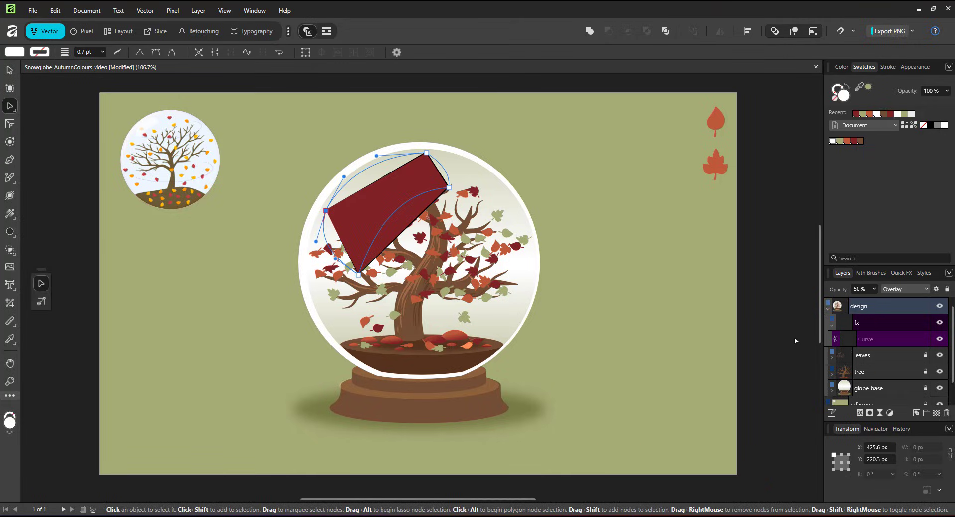
Step: Hide the leaves layer and refine the corners and lower curve of the highlight shape
click(940, 355)
drag(324, 211, 322, 218)
drag(358, 274, 362, 265)
drag(390, 215, 393, 218)
click(163, 145)
Step: Draw a narrow angular window-frame band with the Pen tool over the highlight
key(p)
click(340, 190)
click(384, 245)
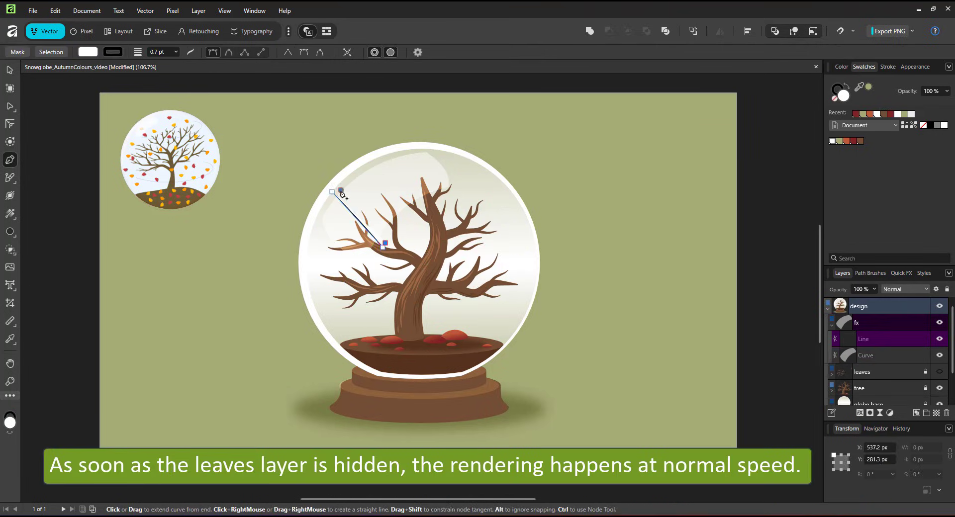
click(423, 202)
click(397, 150)
click(340, 190)
Step: Draw a thin diagonal band across the highlight with the Pen tool and bend both its long sides into an arc
click(330, 247)
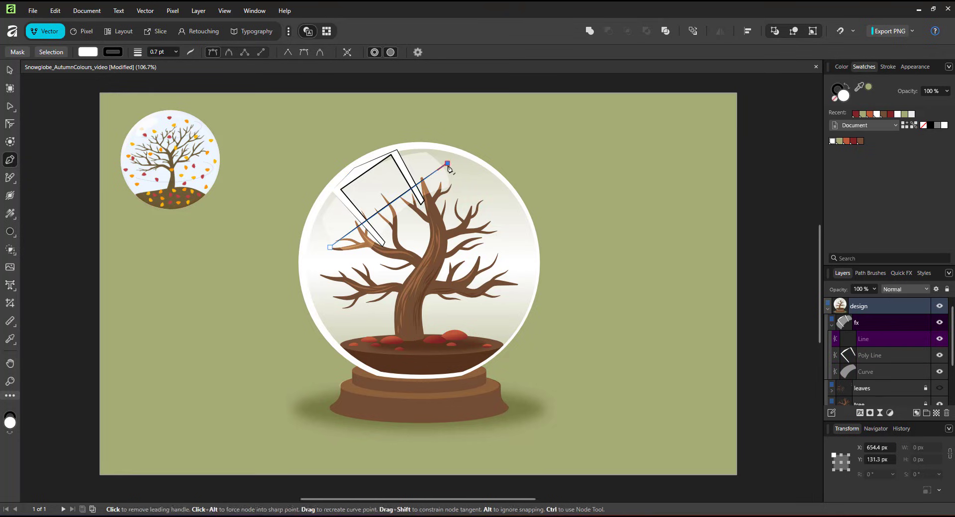
click(448, 165)
key(a)
drag(405, 193, 398, 183)
drag(406, 198, 399, 187)
Step: Fill the arc band and the window-frame band with orange and remove their strokes
click(846, 141)
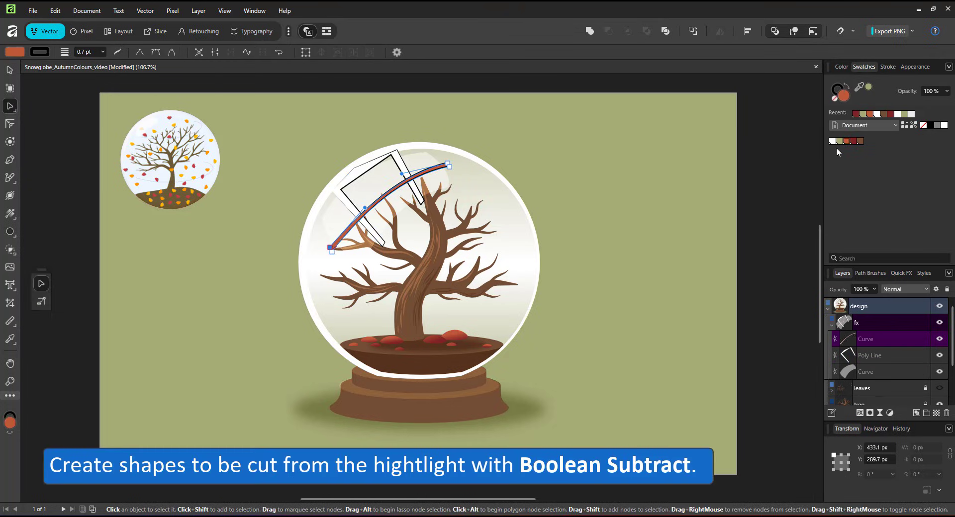
click(836, 91)
click(834, 99)
click(869, 356)
click(834, 98)
click(844, 96)
click(846, 140)
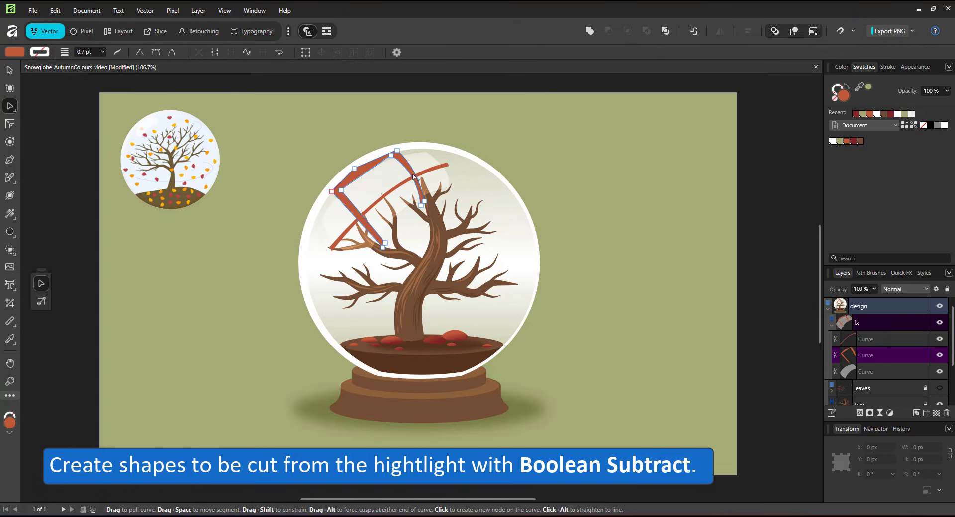
Step: Curve both arms of the window-frame band and adjust its inner corner to follow the globe's roundness
drag(412, 176, 413, 178)
scroll(413, 179, up, 4)
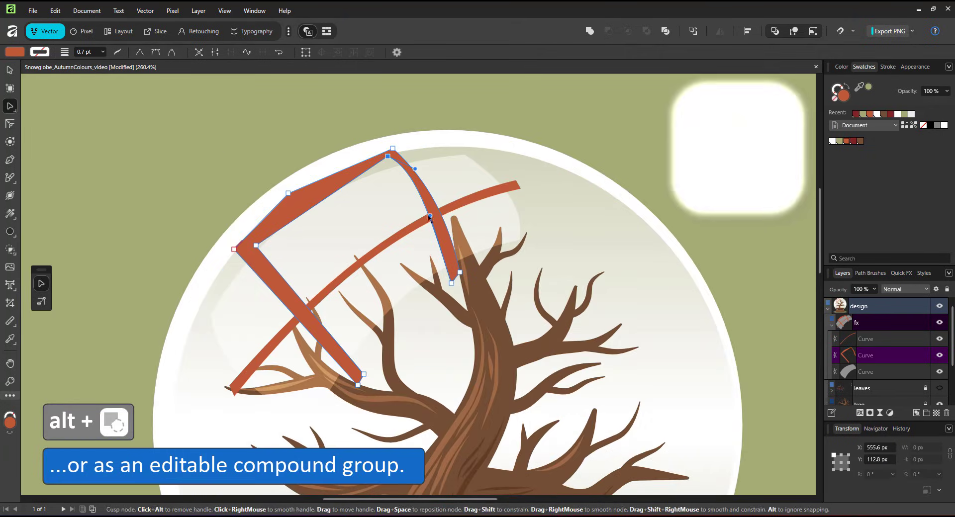
click(399, 227)
click(384, 244)
mouse_move(381, 241)
mouse_down()
mouse_move(370, 226)
mouse_move(380, 232)
mouse_up()
click(304, 309)
mouse_move(307, 306)
mouse_down()
mouse_move(321, 296)
mouse_move(297, 300)
mouse_up()
drag(327, 304, 317, 311)
drag(256, 245, 249, 247)
Step: Subtract both orange bands from the white highlight as an editable compound
shift+click(468, 191)
shift+click(485, 209)
alt+click(608, 33)
scroll(418, 200, down, 4)
Step: Draw a narrow triangle with the Pen tool along the globe's lower right edge and fill it white without a stroke
click(10, 163)
click(471, 393)
click(539, 297)
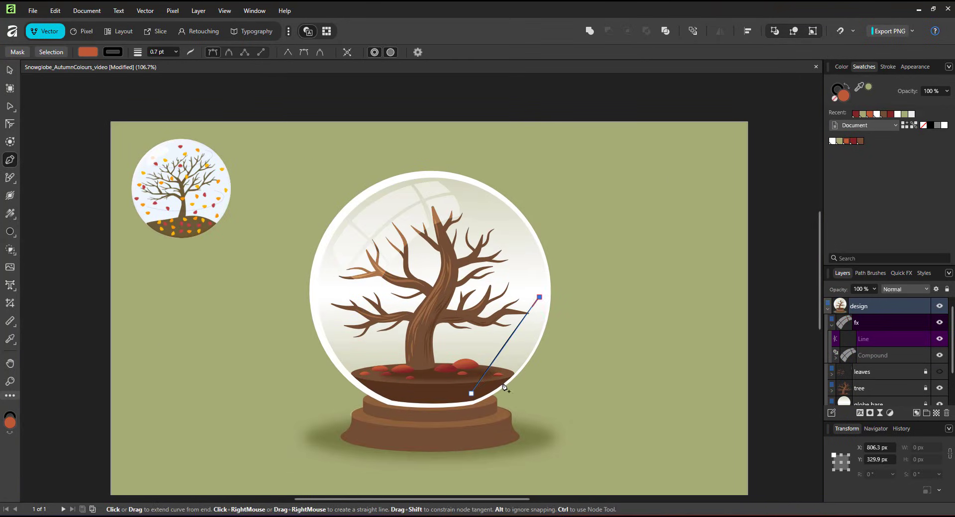
click(518, 358)
click(471, 394)
click(835, 99)
click(847, 86)
click(832, 142)
Step: Curve the triangle's sides into a crescent along the glass and set its opacity to 50%
click(10, 106)
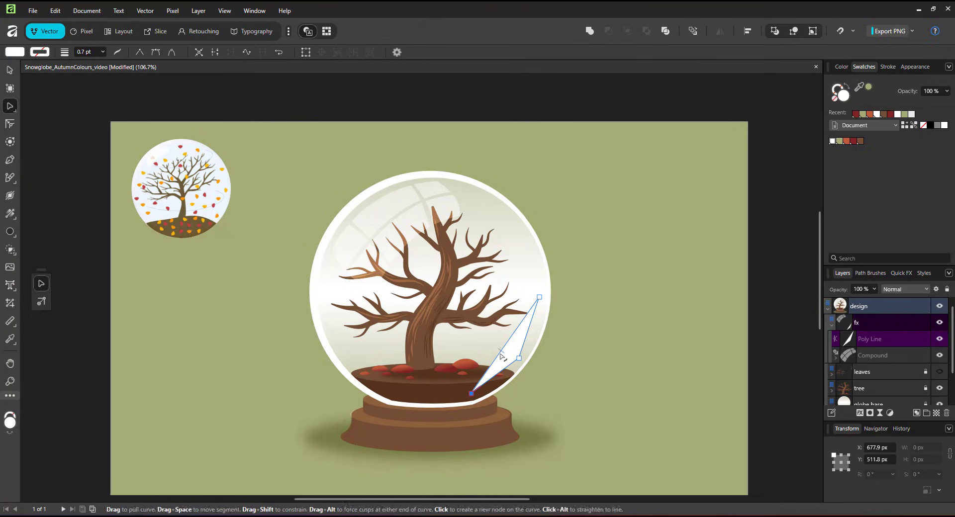
drag(499, 354, 516, 356)
drag(529, 328, 533, 330)
drag(496, 377, 499, 379)
key(5)
click(662, 386)
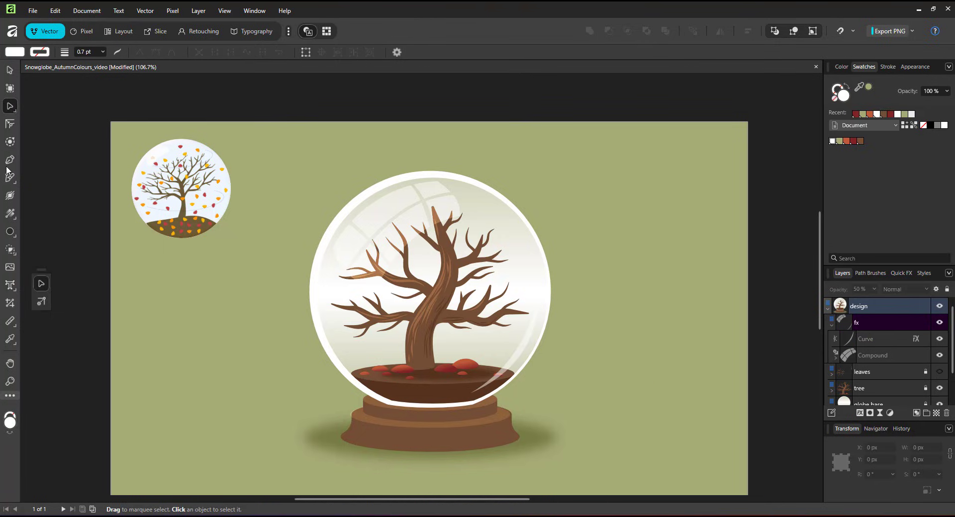
Step: Draw an open four-point line with the Pen tool across the upper part of the tree as the first swirl
click(10, 160)
click(347, 238)
click(338, 251)
click(497, 224)
click(456, 207)
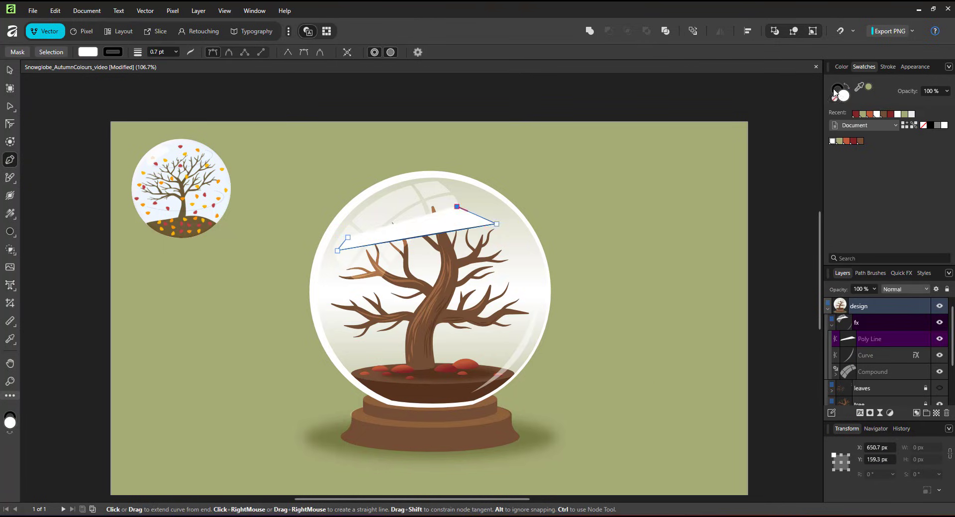
Step: Remove the swirl line's fill, colour its stroke green and set the stroke width to 4.5 pt
click(836, 91)
click(835, 99)
click(845, 96)
click(840, 142)
click(847, 87)
click(887, 66)
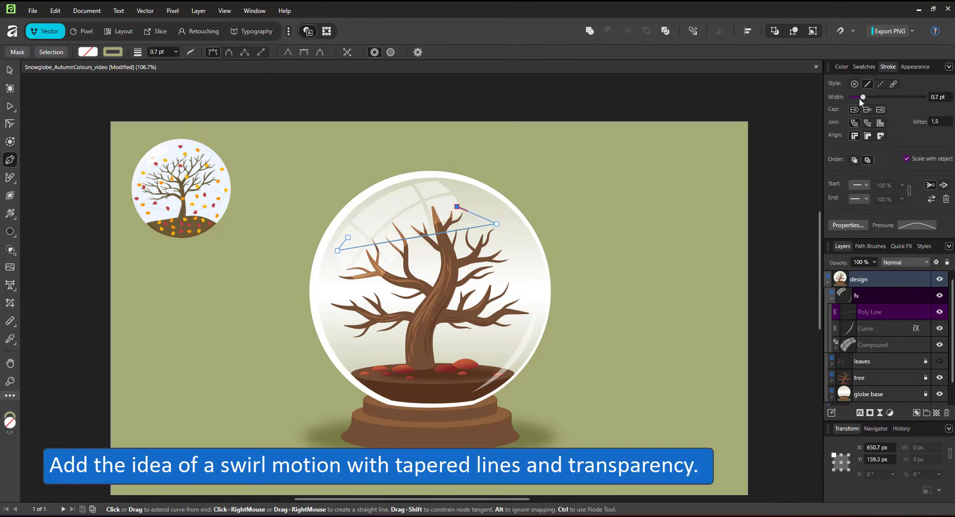
drag(863, 98, 873, 97)
Step: Smooth the swirl's nodes and adjust its handles and end point into a rounded loop around the treetop
click(9, 106)
click(338, 250)
drag(484, 209, 519, 242)
click(156, 52)
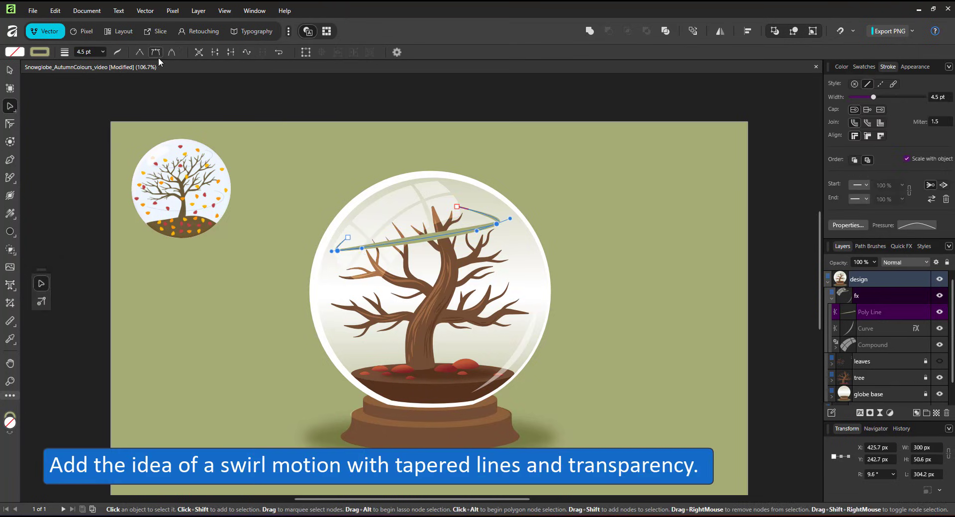
drag(361, 248, 338, 275)
mouse_move(510, 219)
mouse_down()
mouse_move(494, 193)
mouse_move(504, 217)
mouse_up()
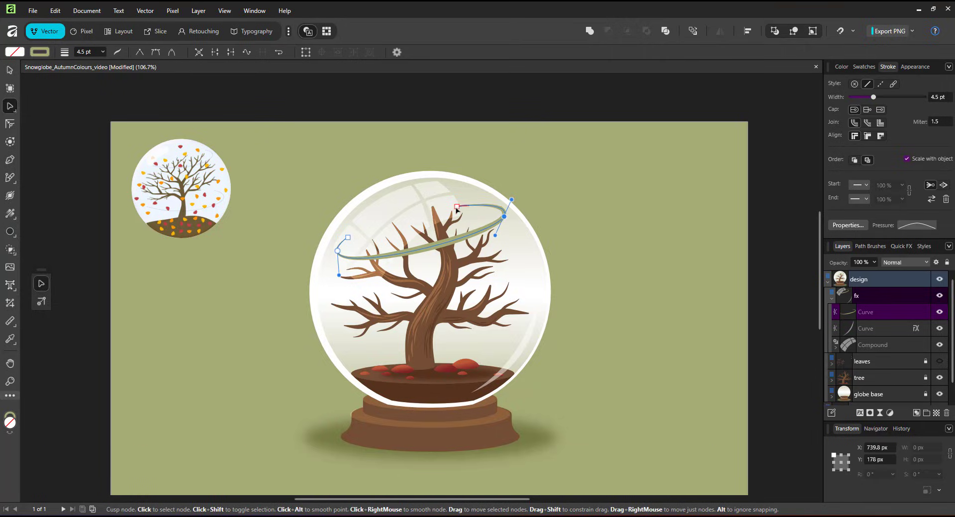
drag(462, 195, 462, 196)
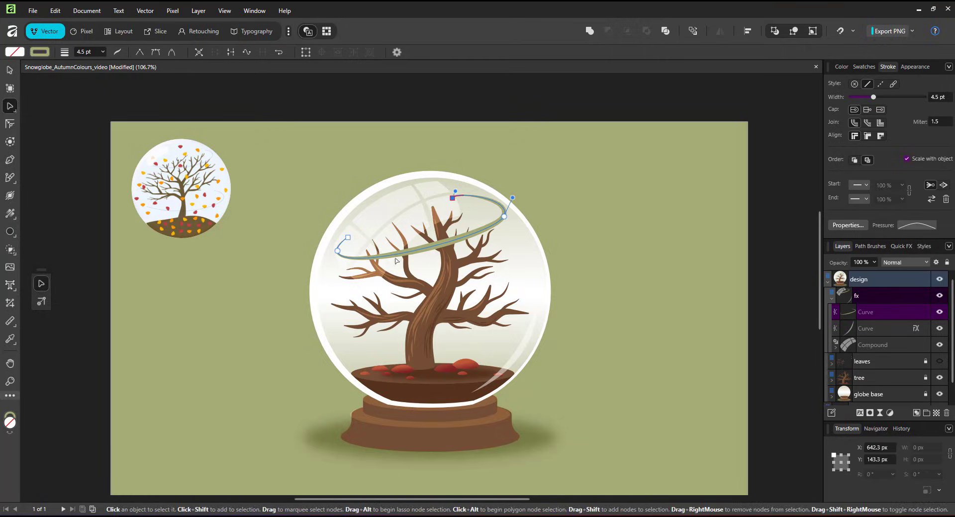
Step: Place a copy of the swirl around the middle of the tree, tilting and widening it, and adjust its end point
key(v)
ctrl+drag(399, 252, 400, 330)
mouse_move(506, 273)
mouse_down()
mouse_move(520, 252)
mouse_move(516, 262)
mouse_up()
drag(521, 297, 526, 272)
key(a)
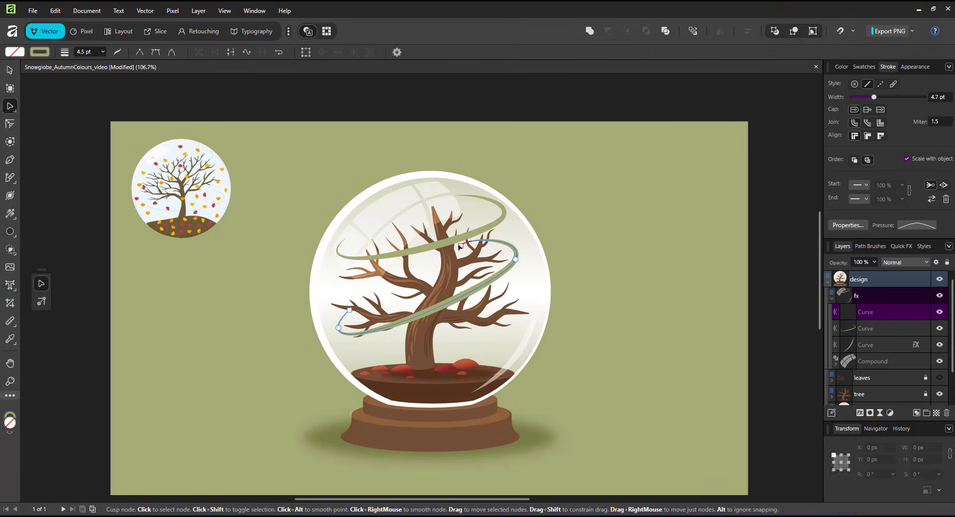
click(461, 245)
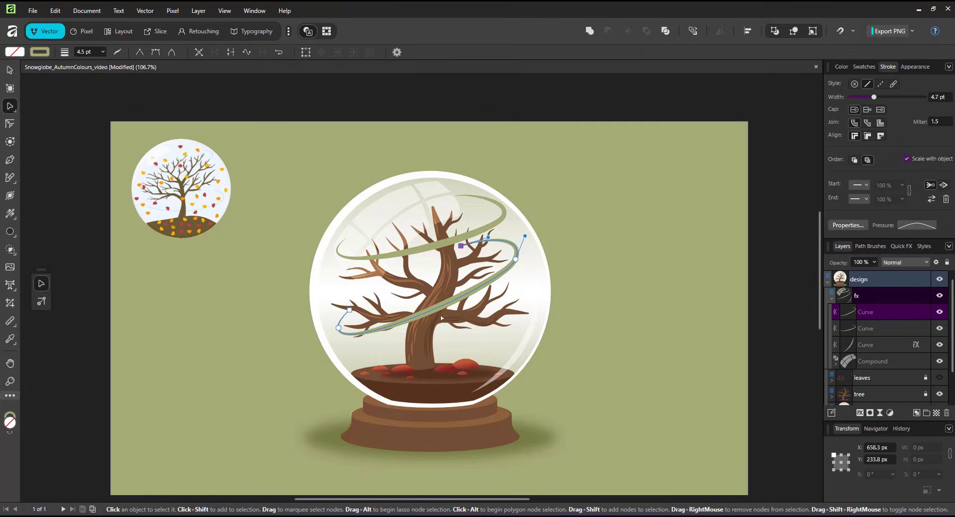
Step: Add a shortened swirl copy without the right-hand loop around the trunk's base and set its stroke width to 2 pt
key(v)
drag(463, 334, 494, 333)
key(s)
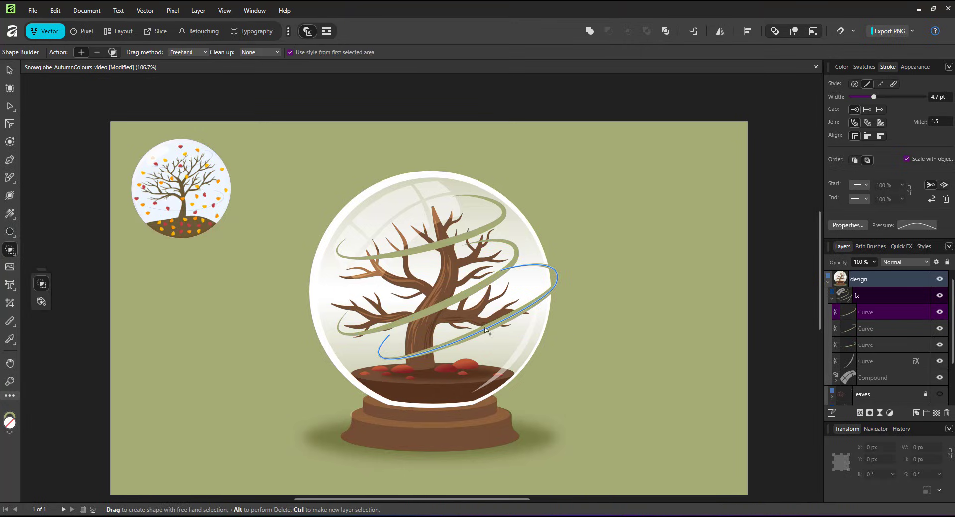
key(a)
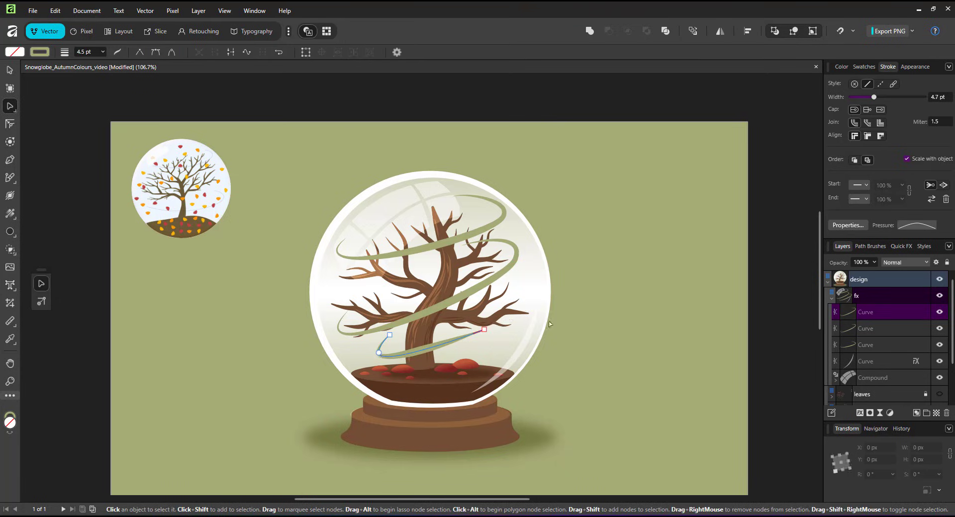
text(2)
key(Return)
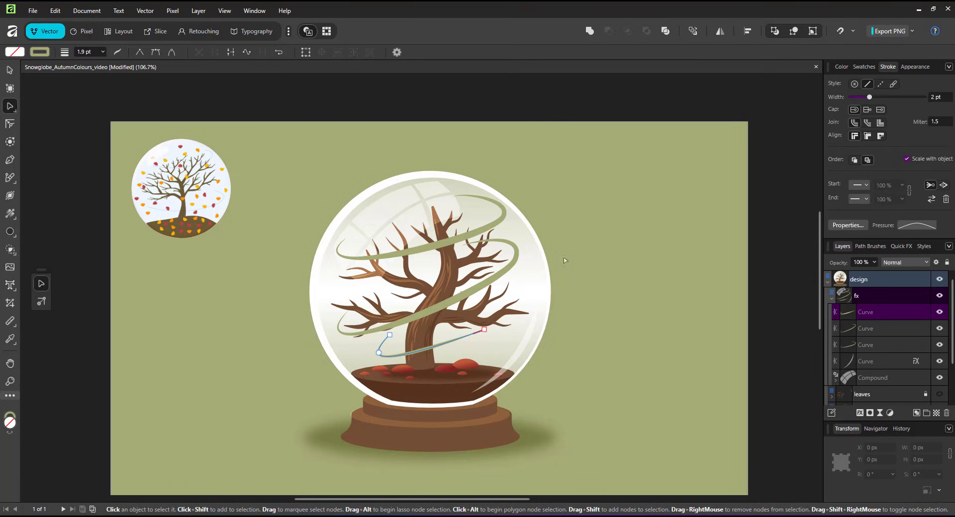
Step: Add another swirl copy, remove its excess nodes and reshape it into a short arc beside the right end of the middle swirl
key(v)
drag(451, 342, 426, 304)
key(a)
click(384, 315)
drag(327, 284, 372, 323)
key(Delete)
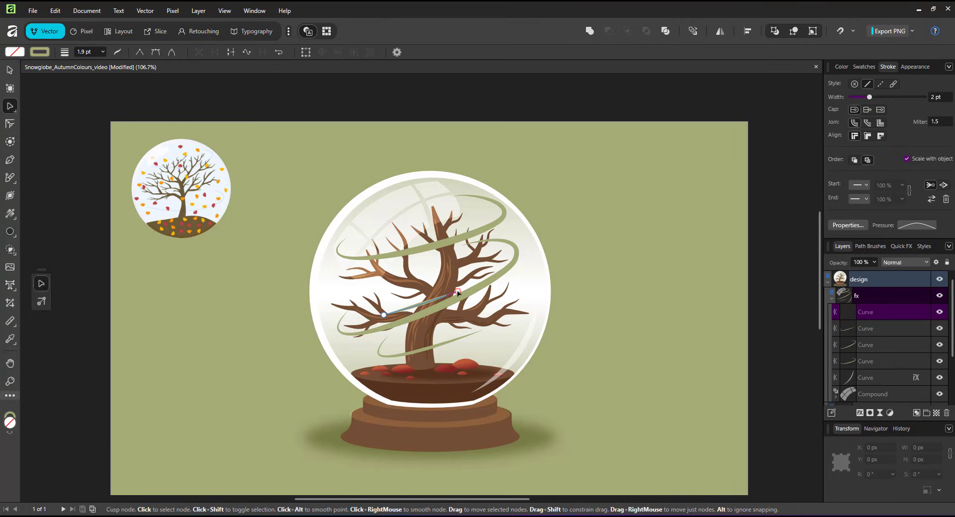
drag(458, 291, 519, 239)
drag(544, 271, 551, 258)
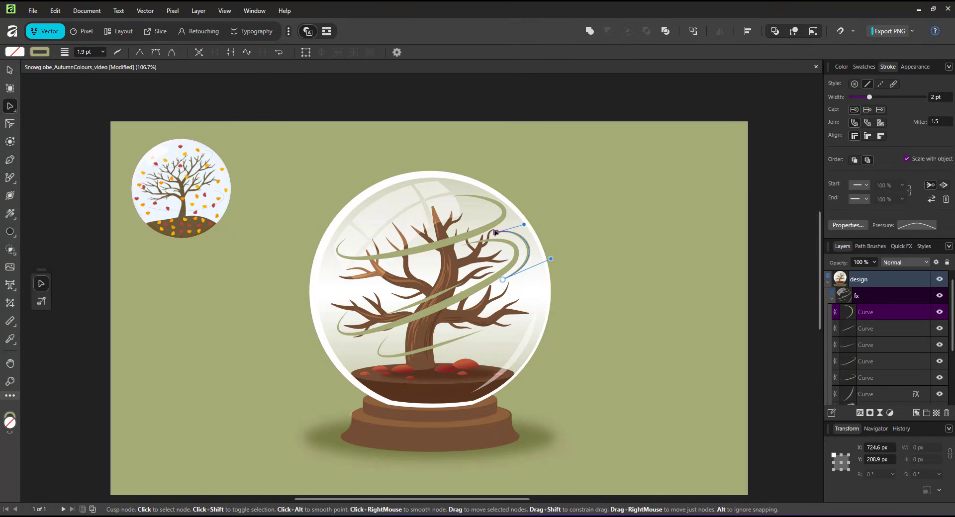
key(v)
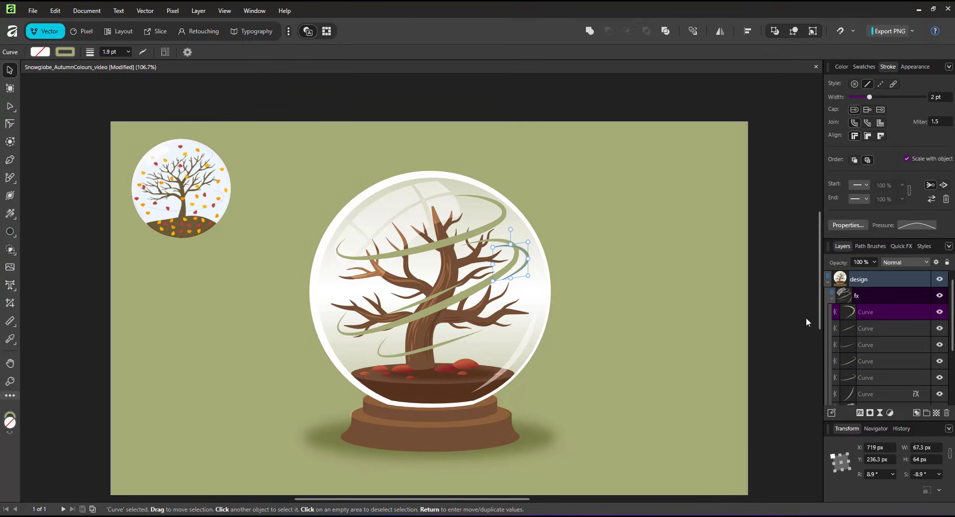
Step: Group all the swirl curves with Overlay blending and show the leaves layer
scroll(884, 362, down, 1)
shift+click(869, 328)
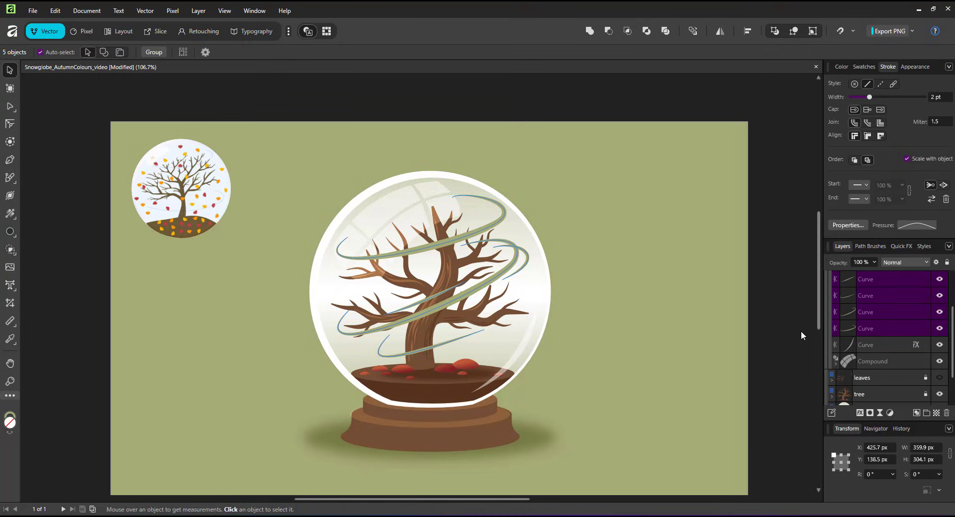
key(ctrl+g)
click(895, 262)
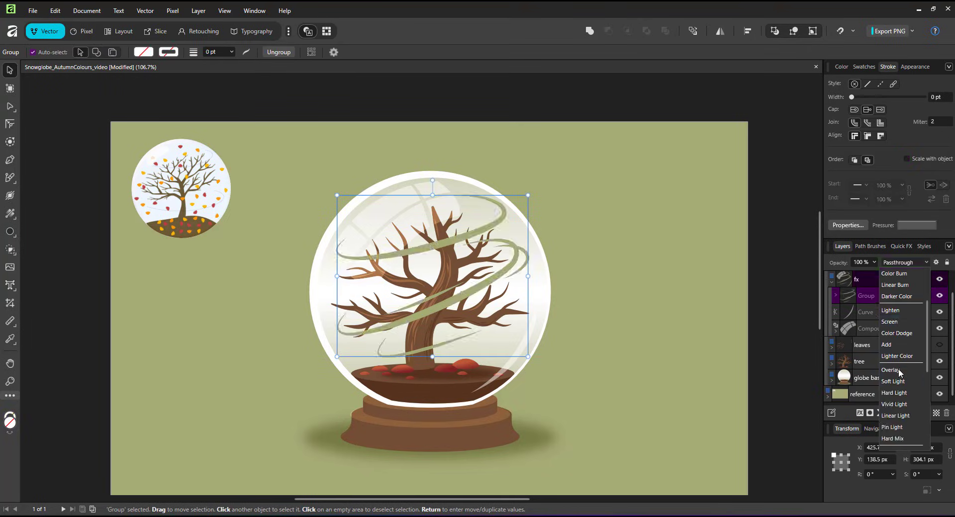
click(896, 382)
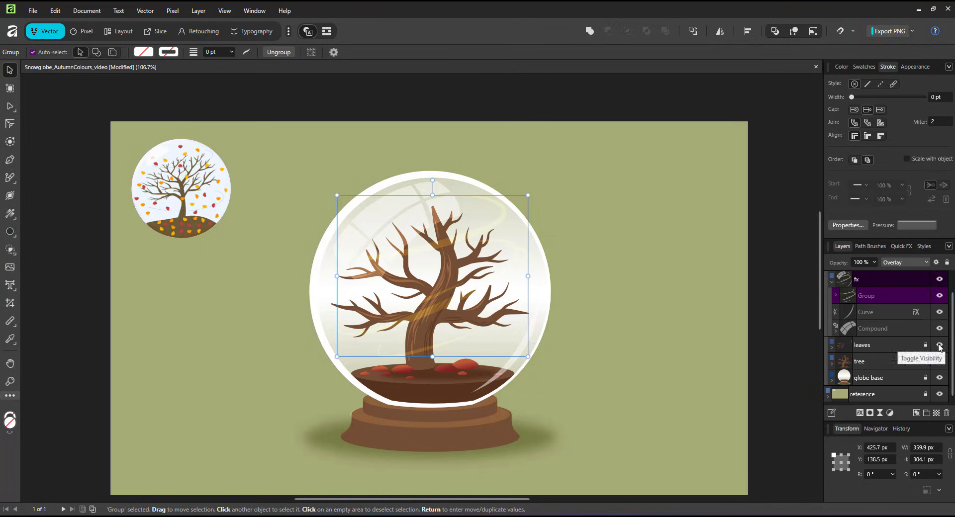
click(765, 334)
key(ctrl+0)
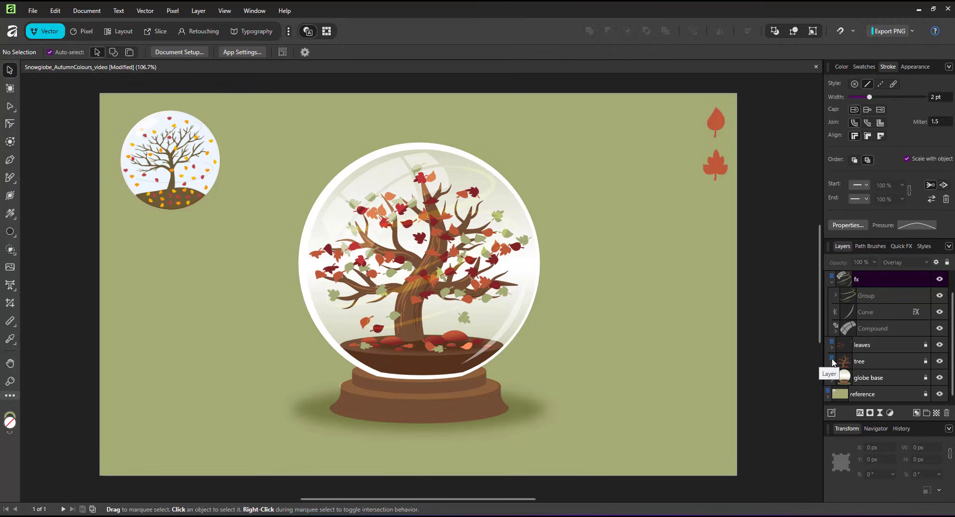
Step: Set the swirl group's blend mode to Screen, its stroke colour to white and its opacity to 40%
click(891, 296)
click(903, 262)
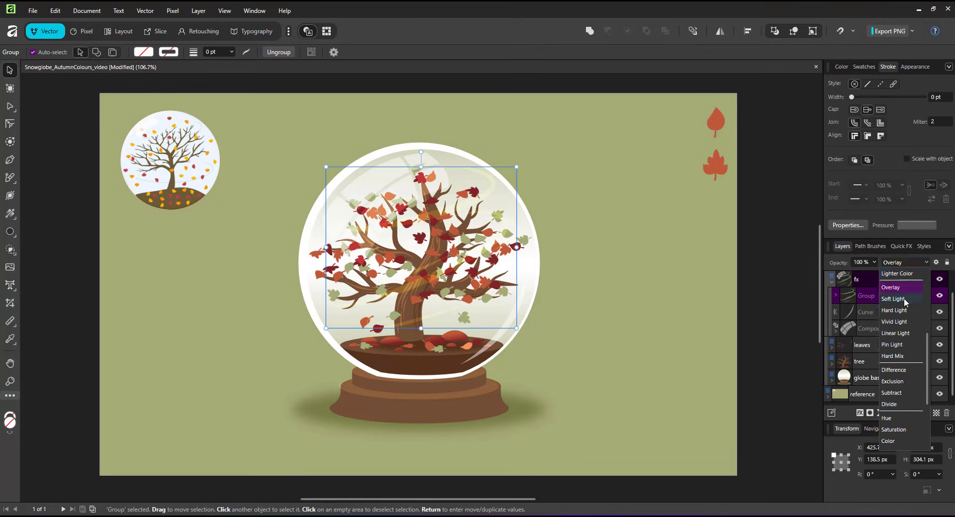
click(901, 345)
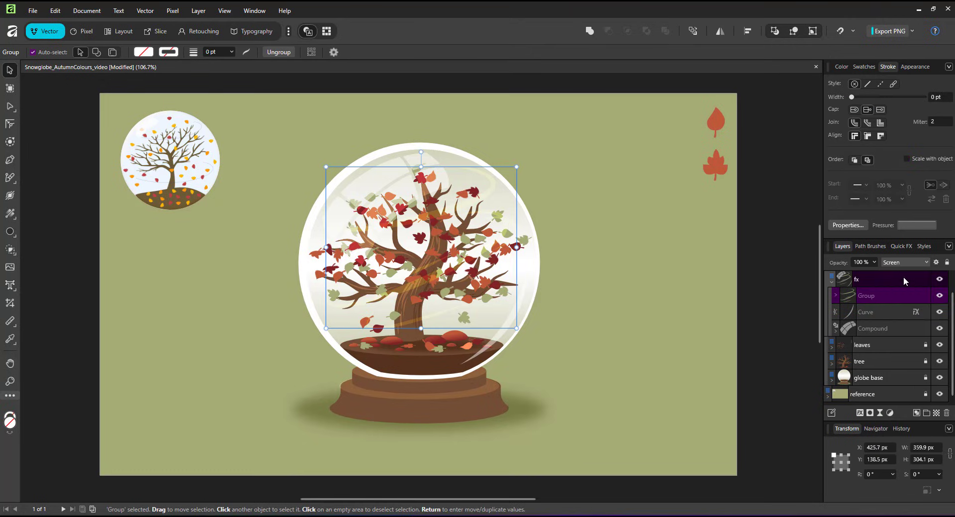
click(872, 68)
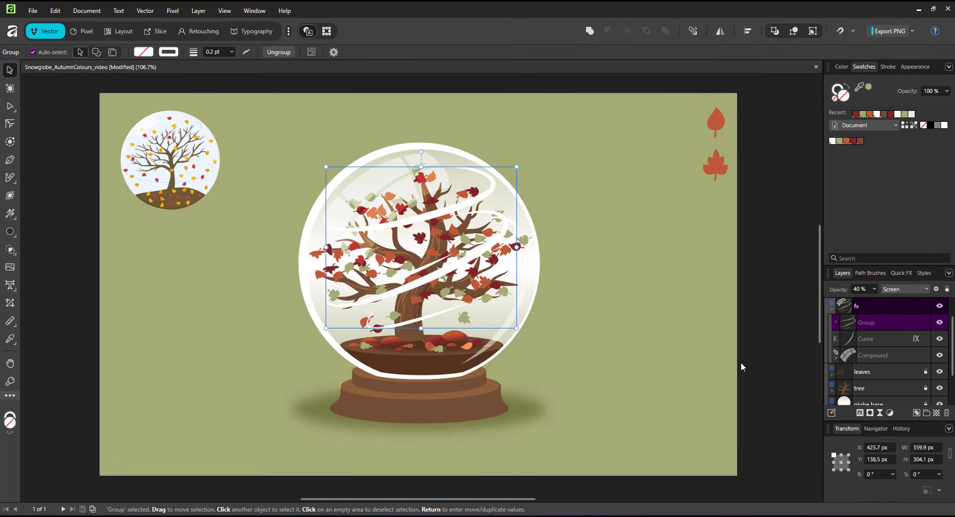
click(779, 309)
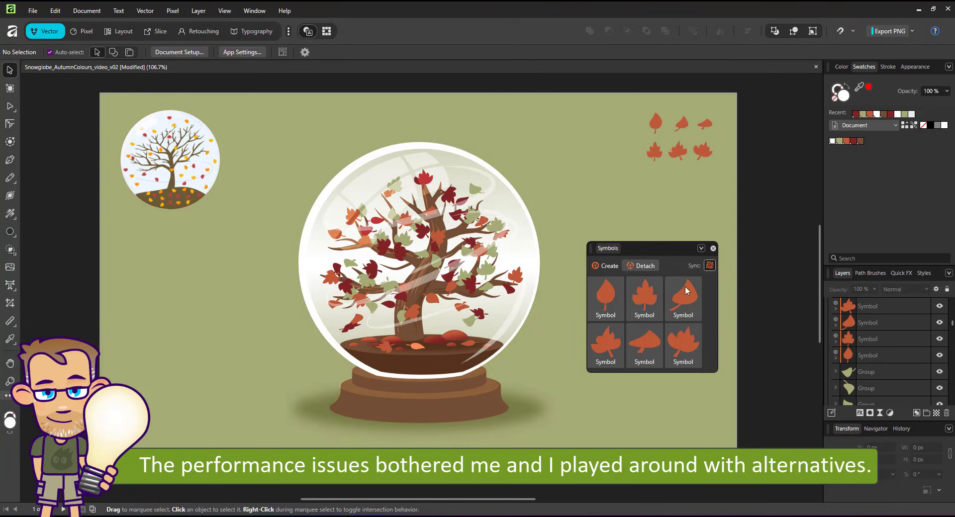
Step: Rotate the orange leaf at the tip of the tree's right-hand branch to about -76°
click(514, 273)
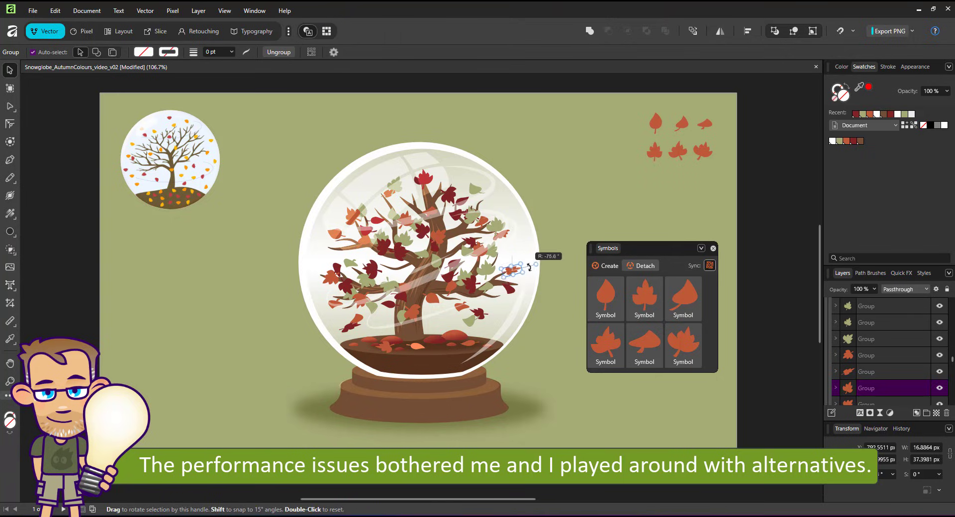
click(759, 232)
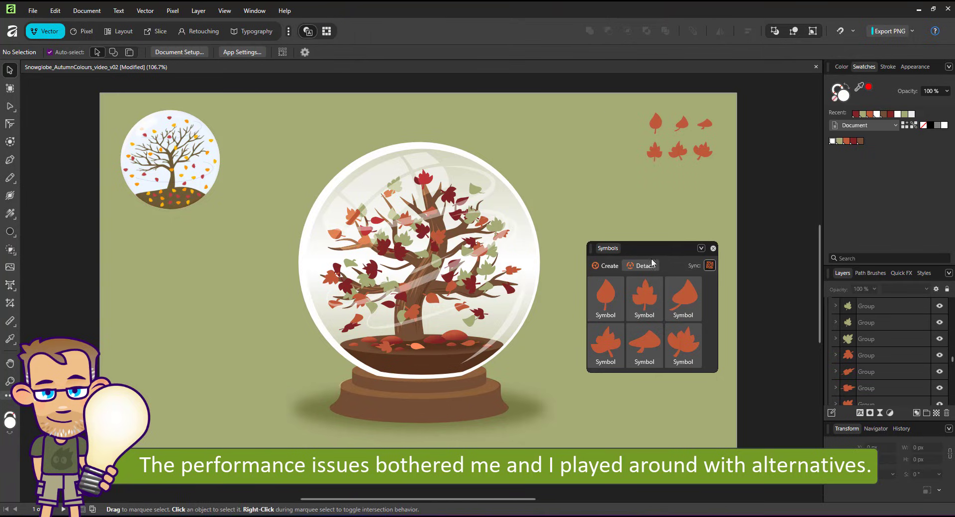
click(656, 124)
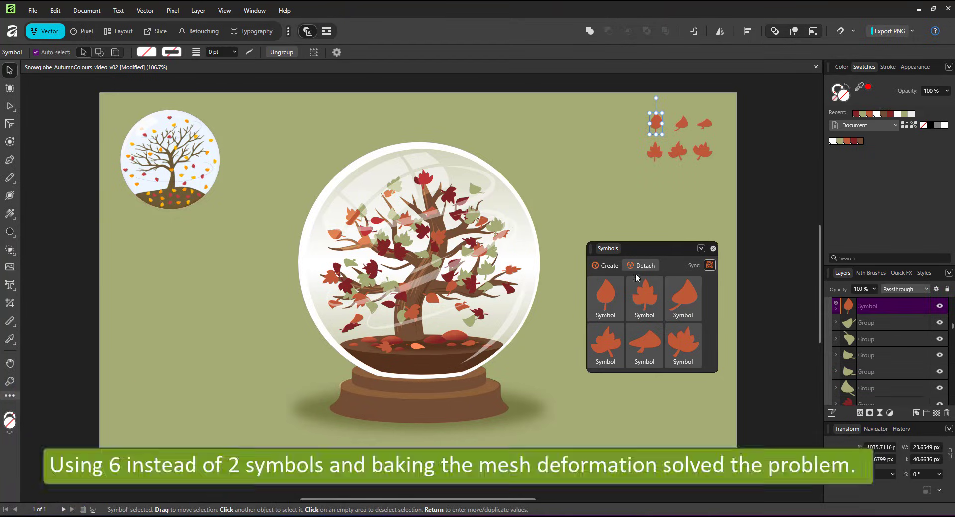
Step: Change the green global colour to blue with RGB 0, 87, 170
click(779, 284)
double_click(841, 141)
click(858, 226)
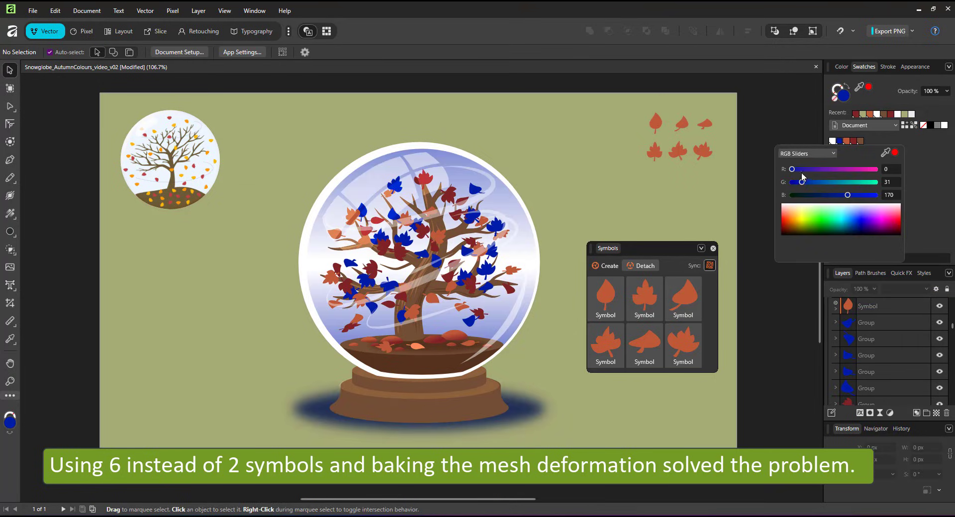
drag(818, 182, 820, 183)
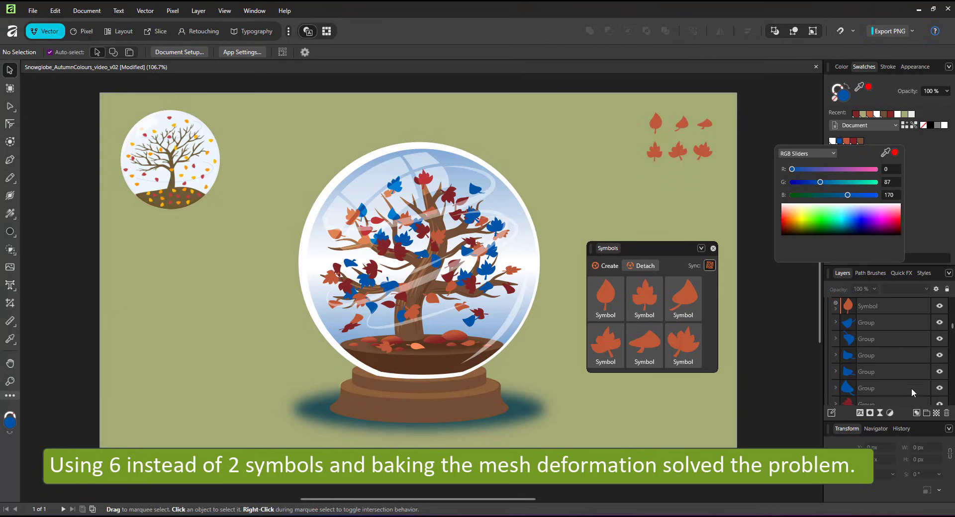
Step: Fill the background rectangle in the reference layer's group with the blue global colour
scroll(890, 348, down, 5)
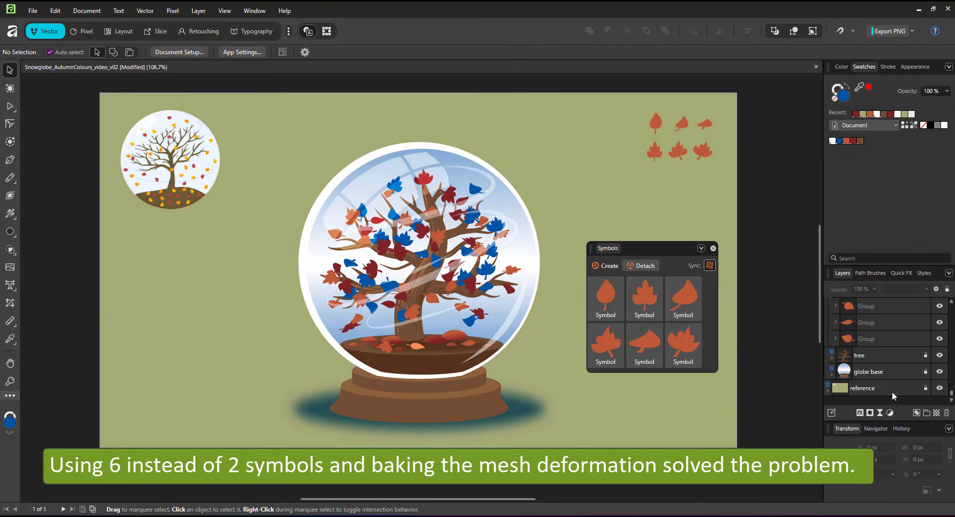
click(891, 391)
click(828, 392)
click(867, 401)
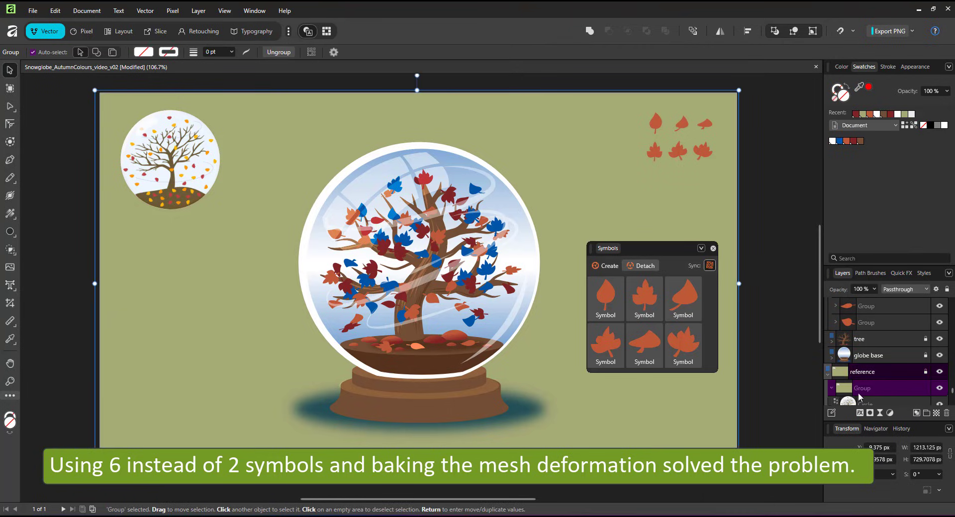
scroll(861, 397, down, 2)
click(872, 374)
click(840, 142)
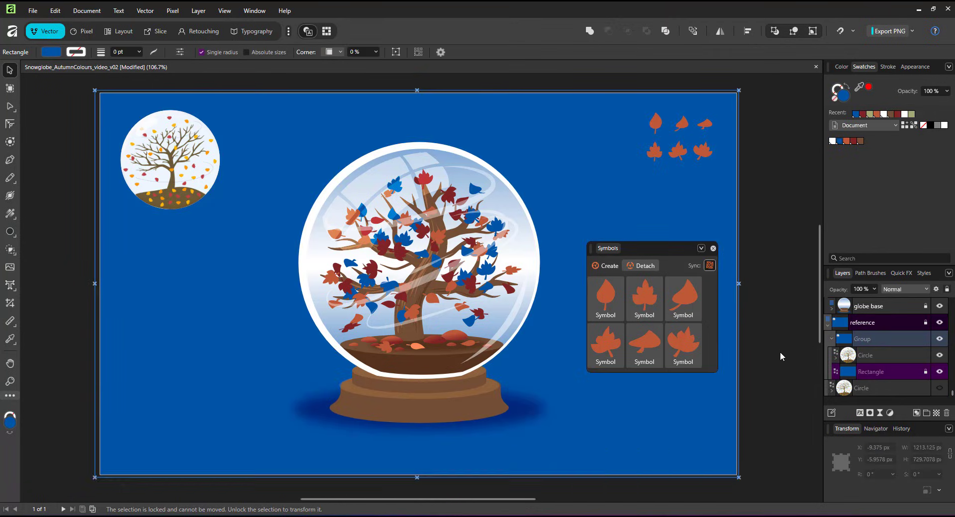
click(756, 257)
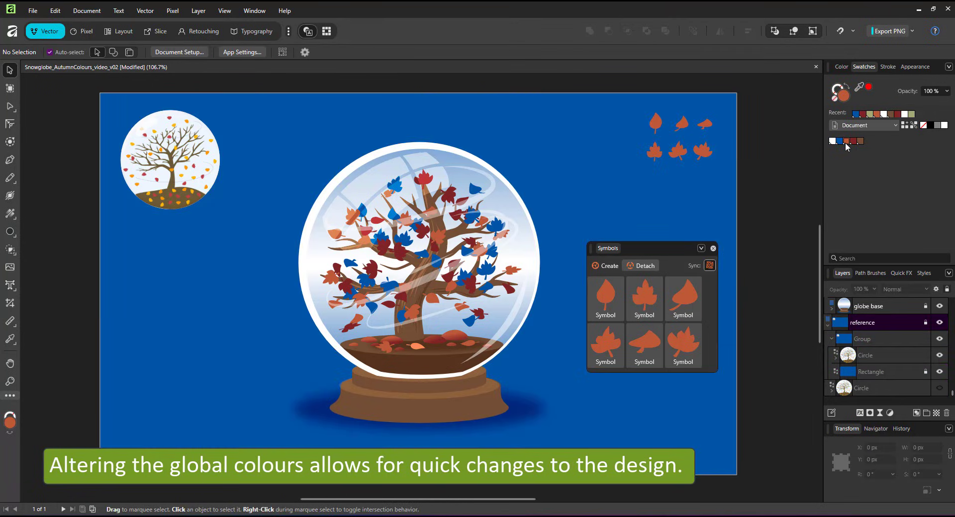
Step: Change the orange global colour to pale yellow (RGB 255, 254, 185) and the dark red one to cyan (RGB 46, 239, 255)
double_click(846, 142)
click(812, 218)
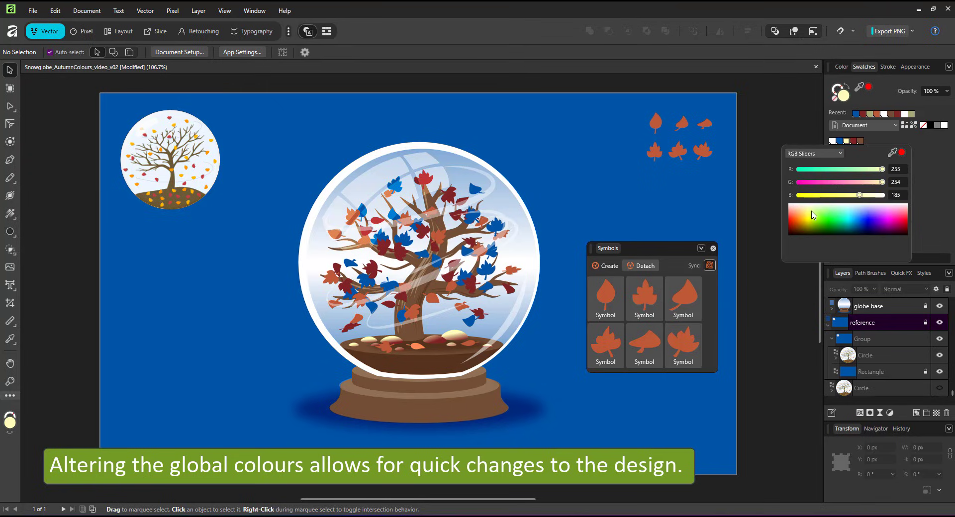
double_click(855, 142)
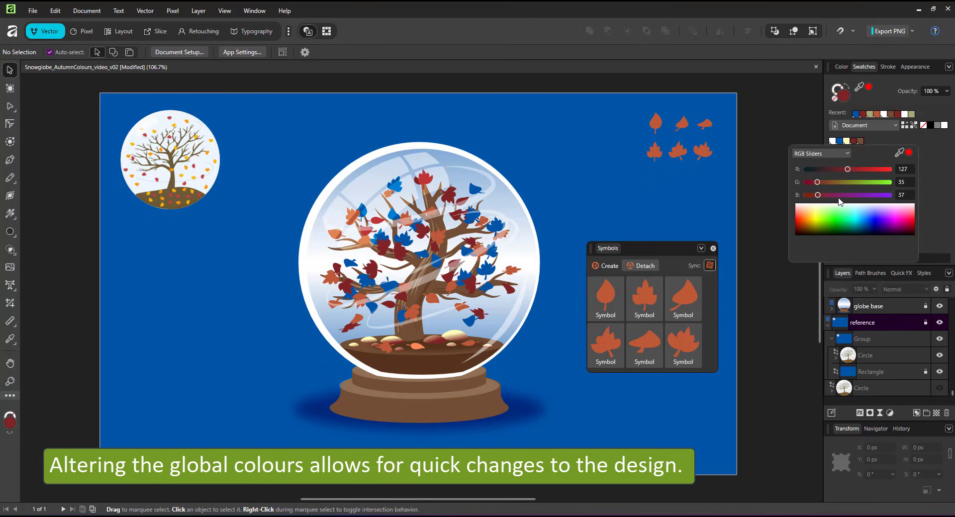
click(852, 220)
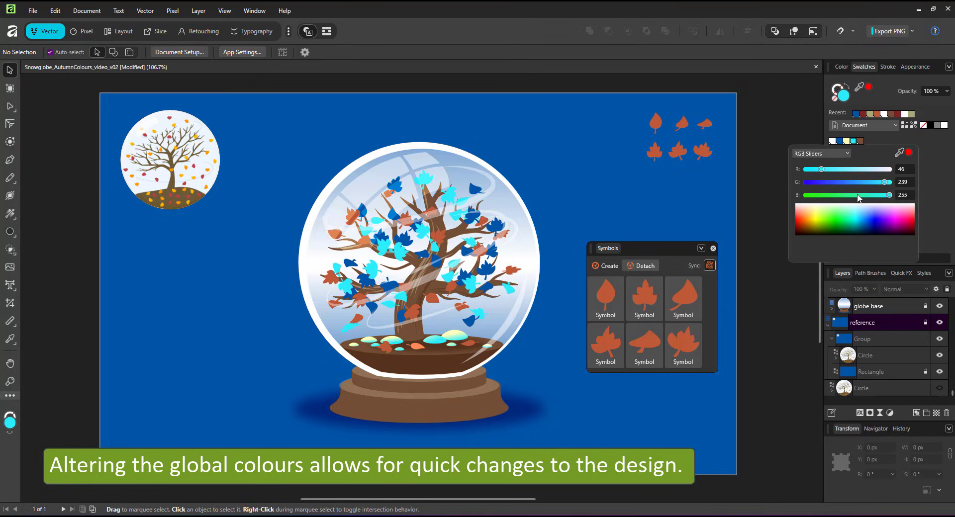
Step: Change the brown global colour of the tree and globe base to a dark olive brown
click(860, 141)
double_click(860, 141)
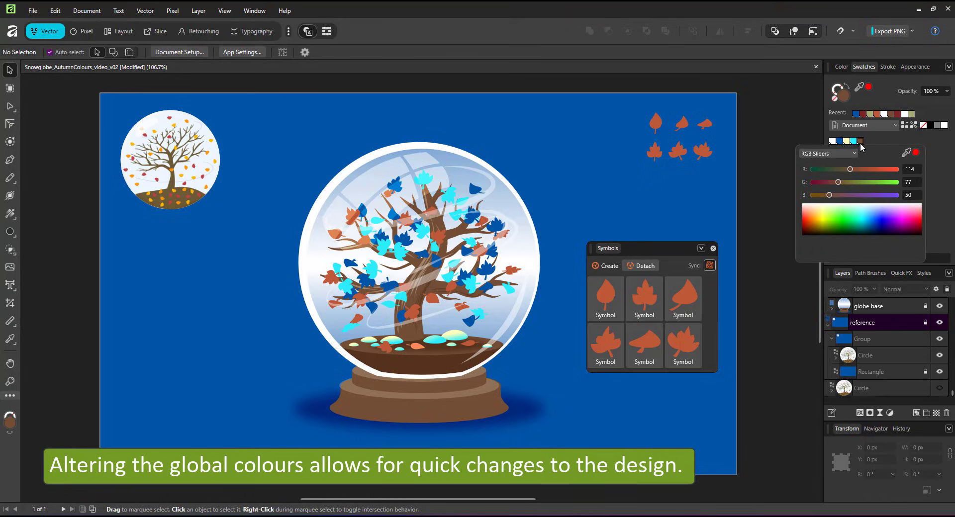
click(877, 218)
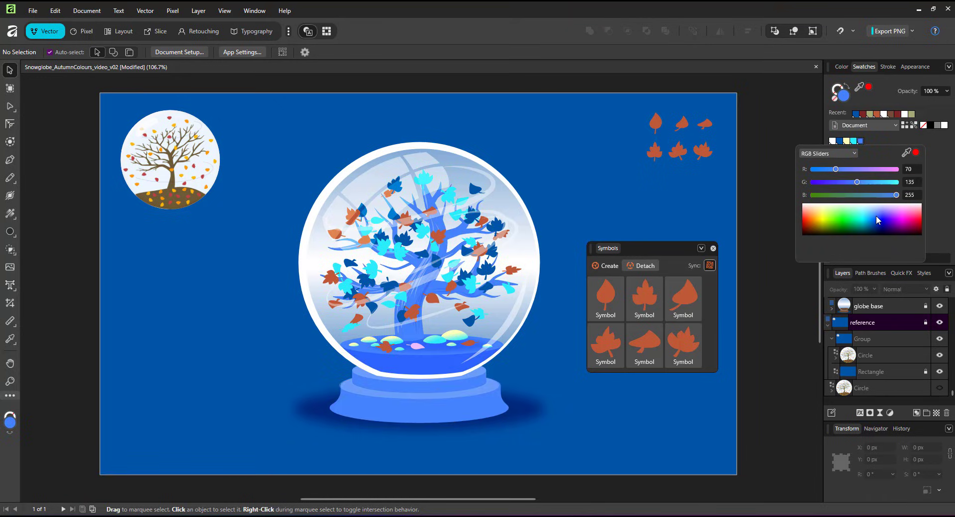
click(835, 183)
drag(835, 170, 811, 170)
click(867, 183)
drag(847, 196, 830, 182)
click(841, 183)
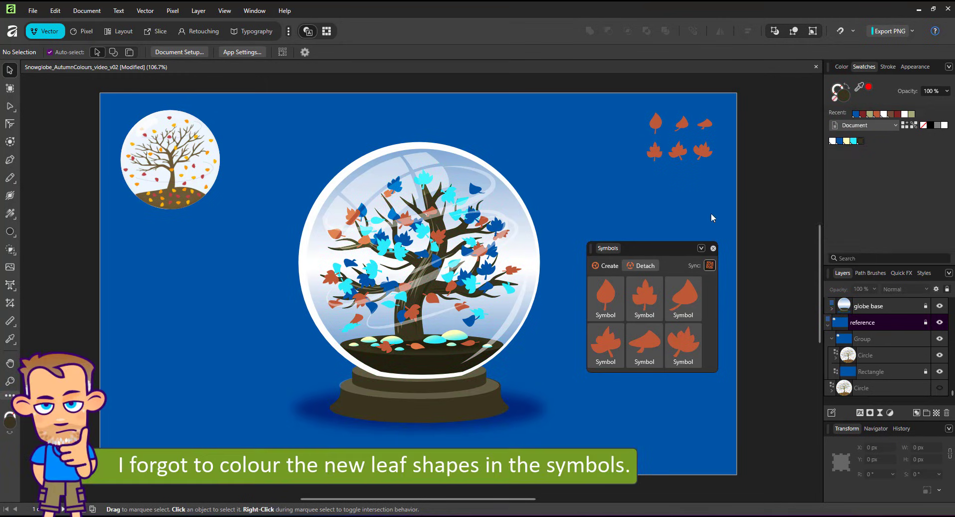
Step: Show the hidden white snow-dot clusters and snowflake shapes below the leaf symbols
scroll(927, 330, down, 5)
click(870, 373)
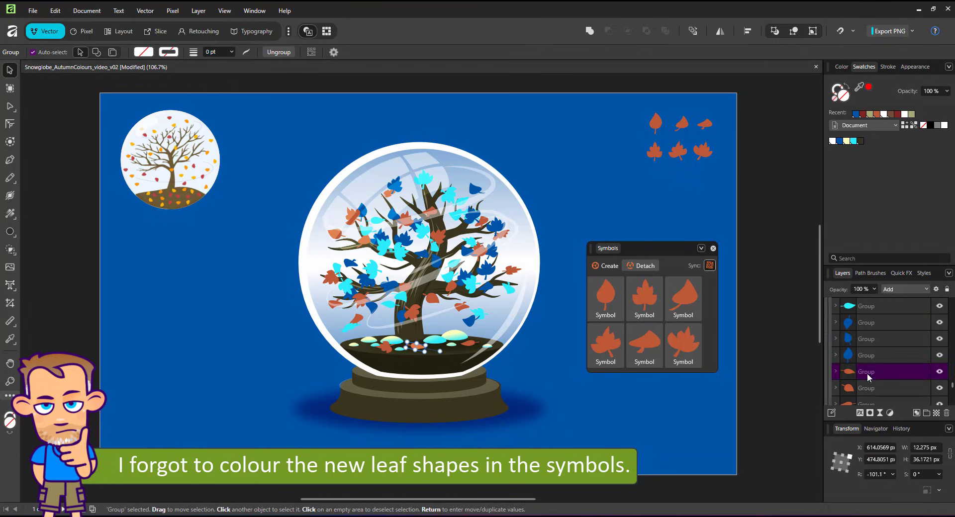
scroll(871, 364, down, 3)
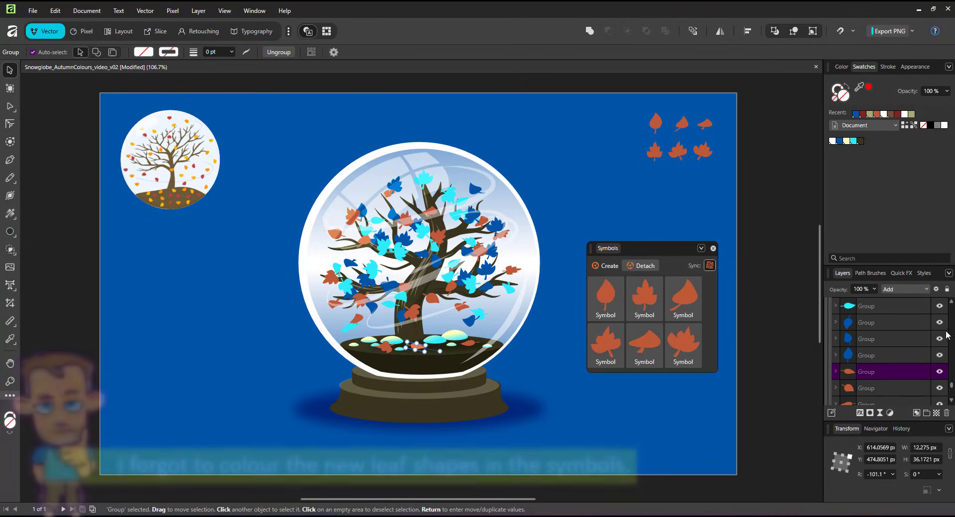
scroll(907, 342, up, 3)
drag(951, 358, 949, 306)
click(898, 325)
scroll(880, 360, down, 1)
shift+click(887, 352)
click(939, 357)
click(721, 126)
Step: Move the three-dot snow cluster into the upright oval leaf symbol, place it over the leaf and hide the leaf curve
click(651, 185)
key(ctrl+x)
click(656, 123)
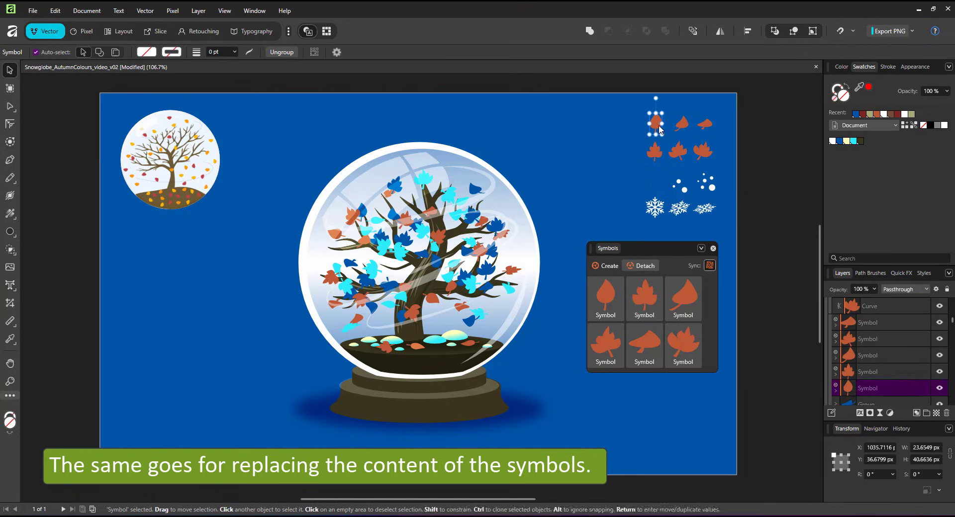
click(835, 392)
drag(848, 392, 849, 393)
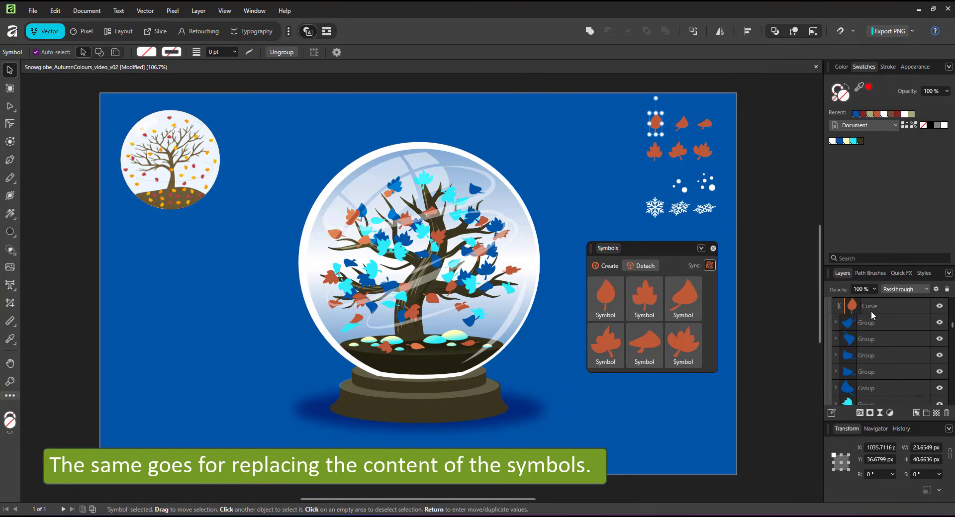
scroll(674, 169, up, 2)
drag(638, 192, 643, 99)
click(938, 324)
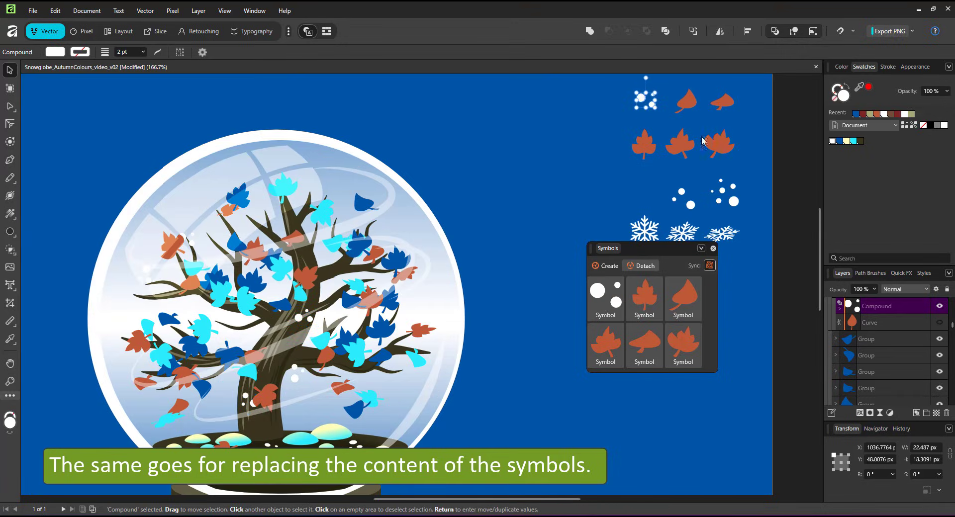
Step: Replace the tilted oval leaf inside its symbol with the second snow-dot cluster, hiding the leaf curve
click(689, 200)
click(690, 204)
drag(688, 132, 689, 106)
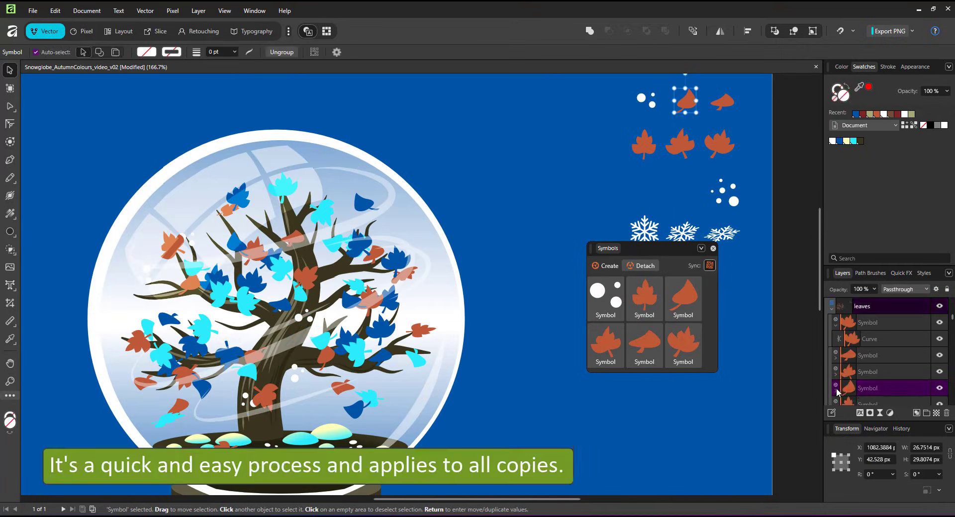
click(836, 393)
click(873, 355)
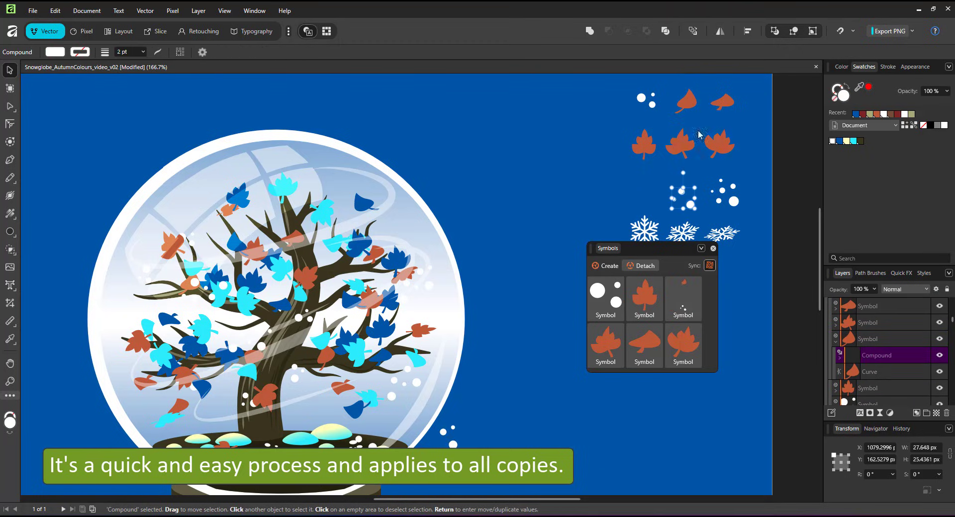
drag(684, 194, 689, 109)
click(939, 372)
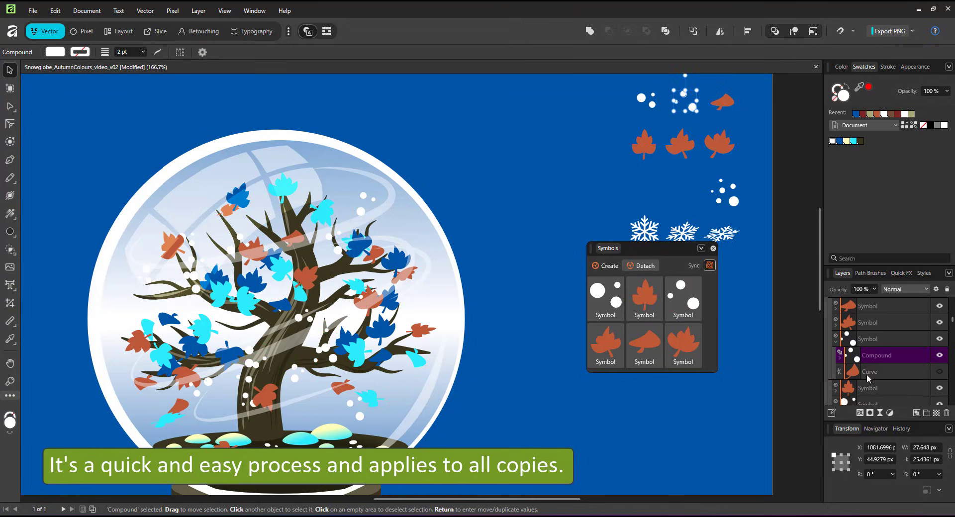
Step: Hide the flattened oval leaf's curve in its symbol and paste the remaining snow-dot cluster in its place
click(723, 102)
click(836, 342)
click(939, 355)
key(ctrl+alt+v)
drag(734, 202, 733, 111)
Step: Replace the upright maple leaf inside its symbol with the upright snowflake, hiding the leaf curve
click(644, 231)
key(ctrl+x)
click(649, 155)
scroll(841, 371, down, 1)
click(836, 342)
key(ctrl+alt+v)
drag(645, 230, 646, 144)
click(939, 372)
Step: Replace the tilted maple leaf inside its symbol with the tilted snowflake, hiding the leaf curve
click(682, 232)
key(ctrl+x)
click(681, 145)
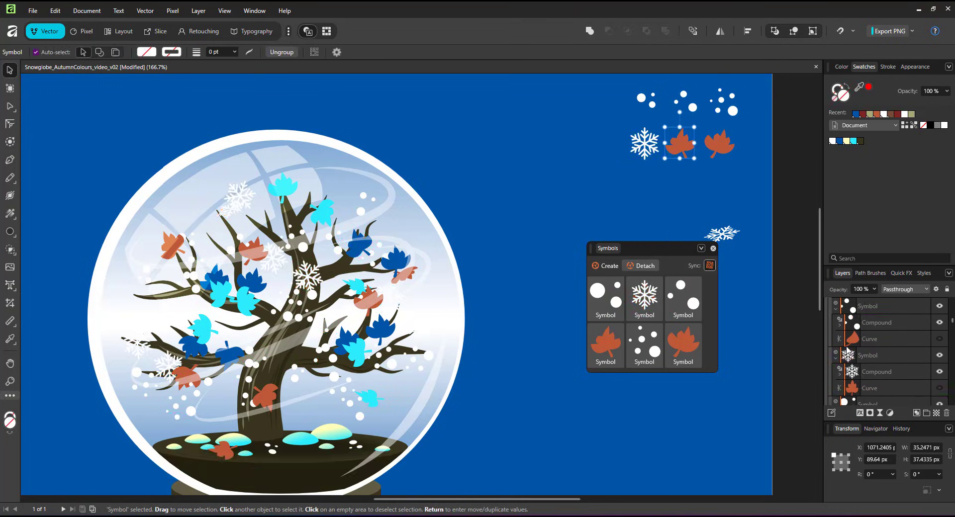
key(ctrl+alt+v)
drag(682, 233, 680, 144)
click(939, 372)
Step: Move the flattened snowflake into the last maple leaf symbol, place it over the leaf and hide the leaf curve
click(723, 234)
key(ctrl+x)
click(719, 145)
key(ctrl+alt+v)
drag(722, 234, 721, 144)
click(940, 371)
key(ctrl+0)
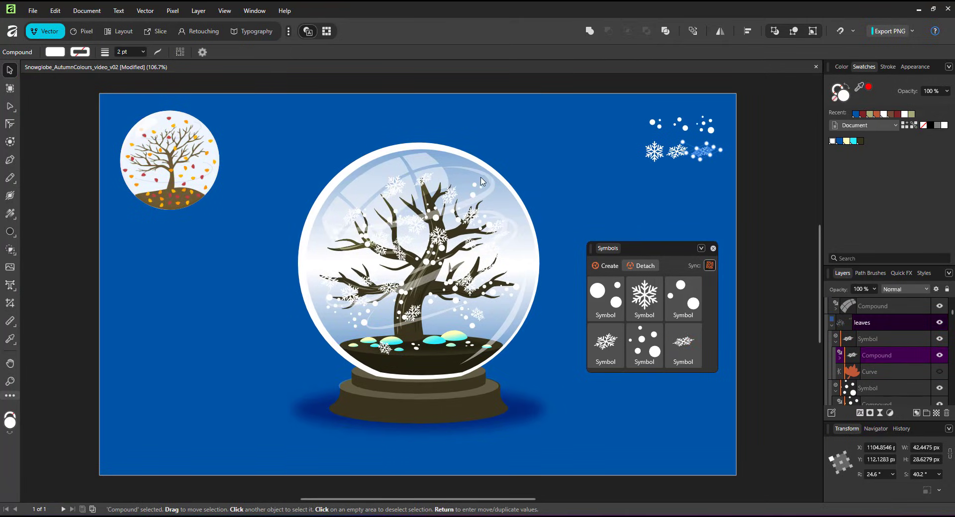
Step: Close the Symbols panel and centre the globe's inner curve and its white outer curve horizontally on each other
scroll(906, 373, down, 3)
scroll(767, 343, down, 3)
scroll(772, 398, up, 3)
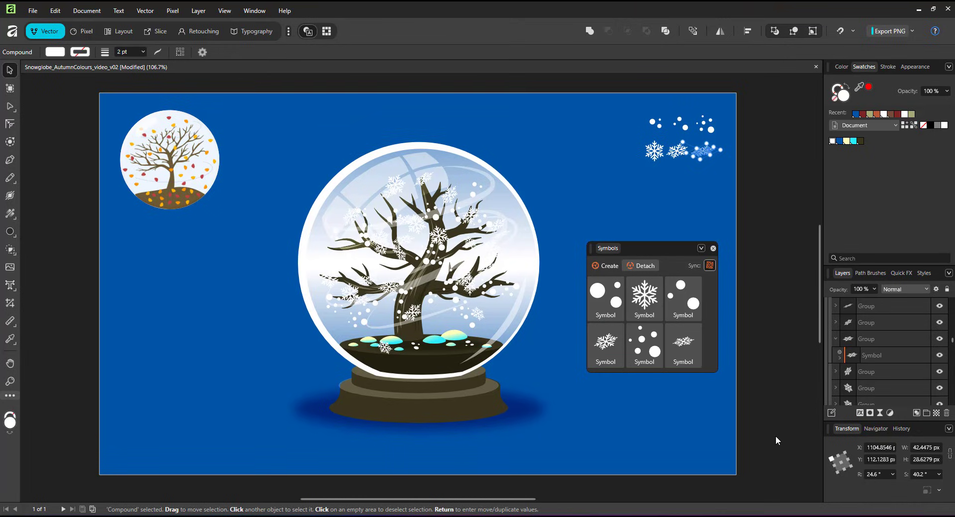
click(713, 248)
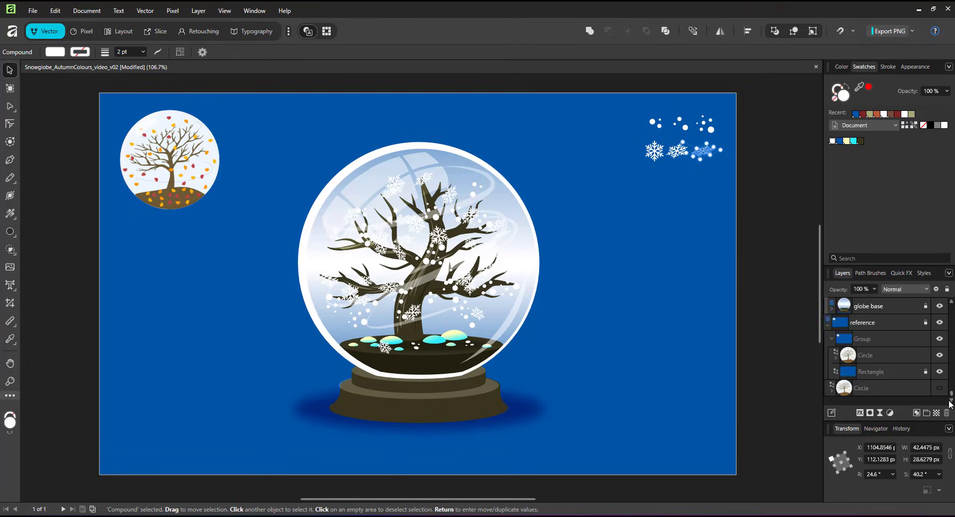
scroll(875, 343, down, 5)
click(832, 310)
click(863, 338)
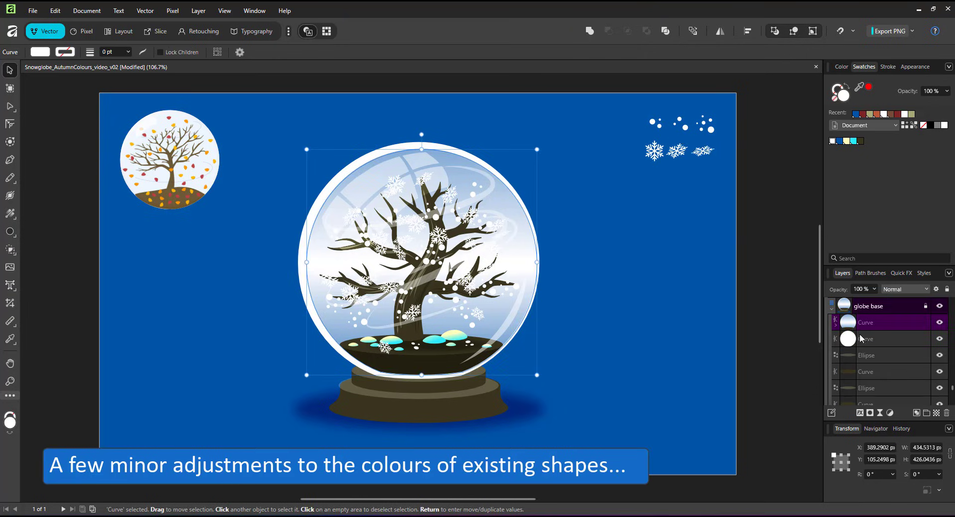
shift+click(861, 323)
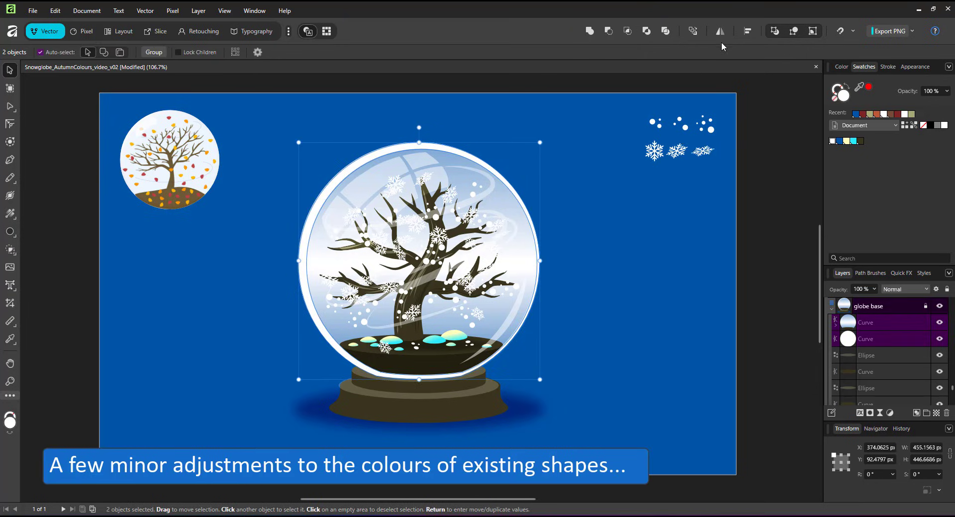
click(747, 31)
click(778, 65)
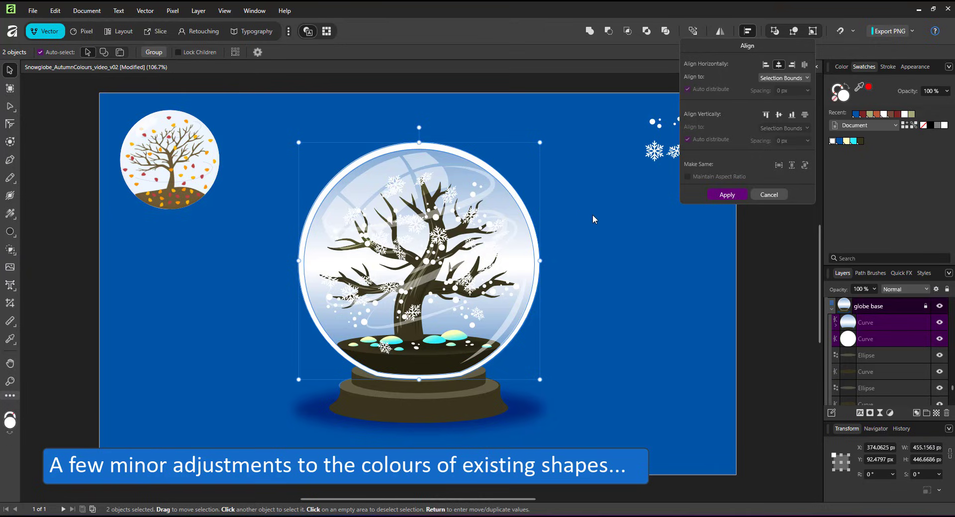
click(601, 255)
Step: Fill the globe's inner curve with the document's blue global colour
click(831, 324)
click(854, 341)
click(871, 322)
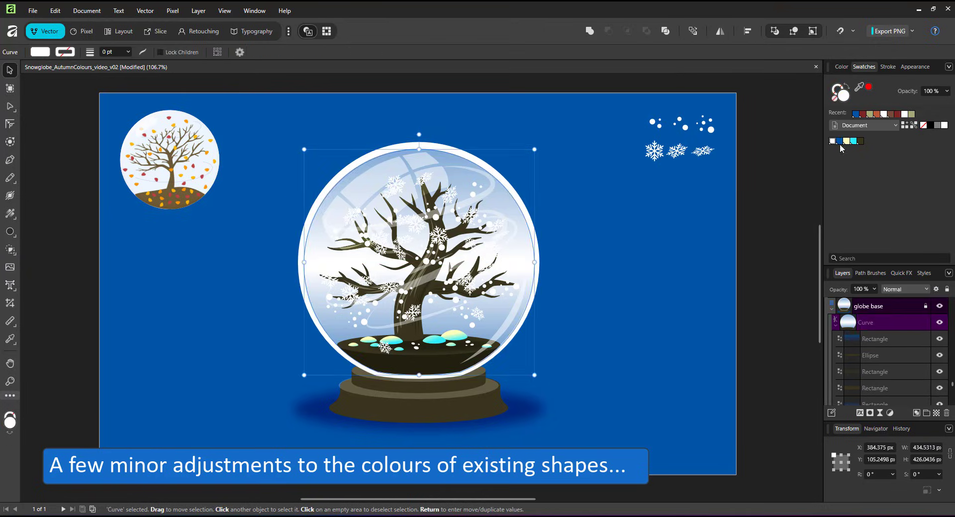
click(840, 142)
Step: Recolour the upper and lower 50% opacity gradient rectangles inside the globe with the white global colour
click(866, 339)
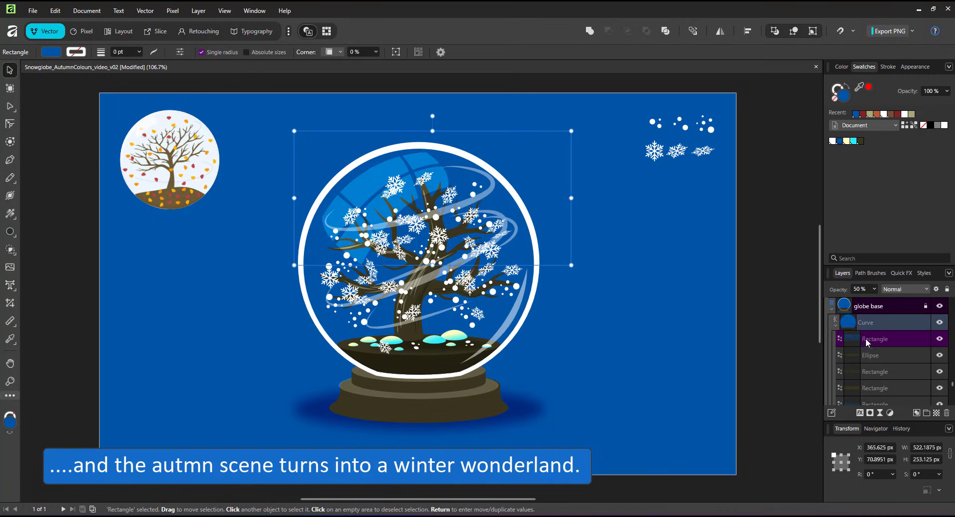
click(832, 141)
scroll(889, 368, down, 3)
scroll(872, 373, down, 2)
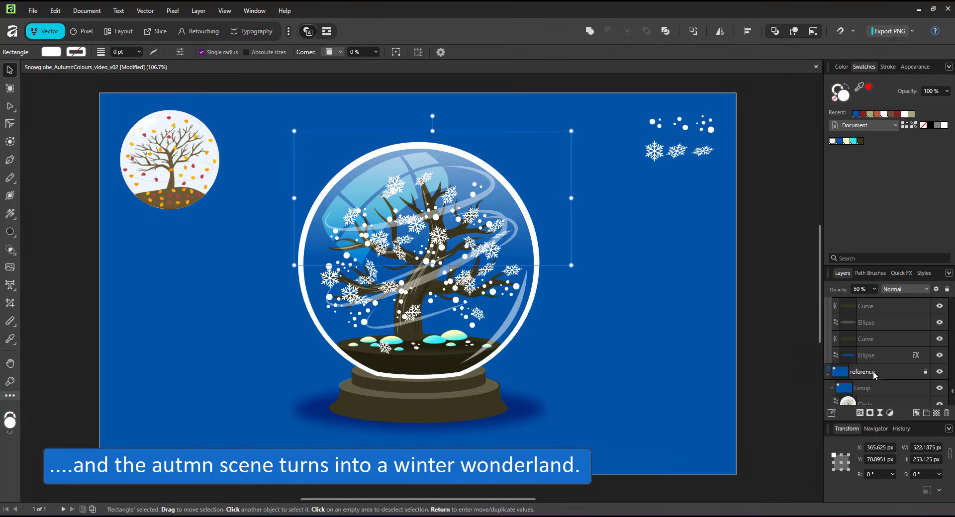
scroll(876, 338, up, 3)
click(866, 354)
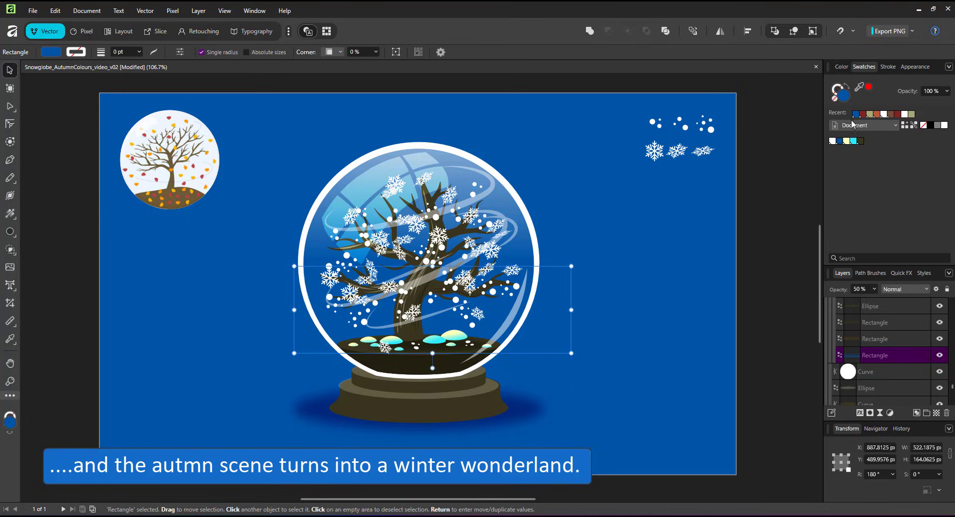
click(833, 142)
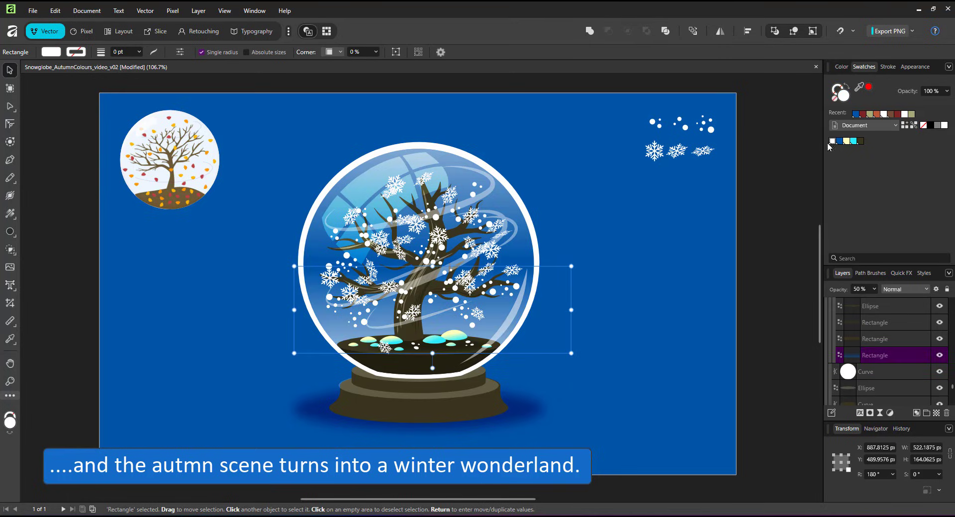
Step: Recolour the rectangles at the front of the ground, the base one white and the Multiply shading one cyan
click(875, 389)
scroll(880, 359, down, 2)
scroll(884, 357, up, 2)
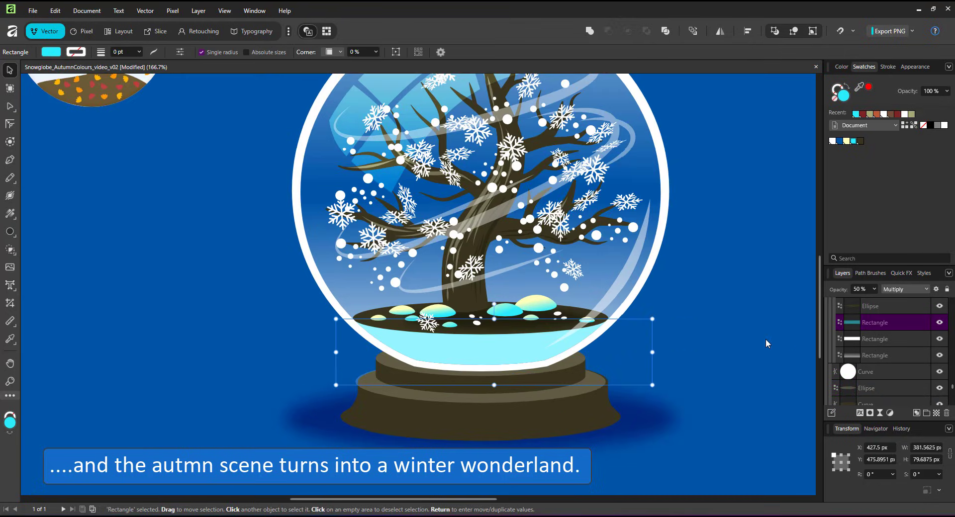
Step: Fill the ground ellipse inside the globe with white and the Multiply shadow ellipse under the tree with blue
scroll(874, 328, up, 2)
click(873, 356)
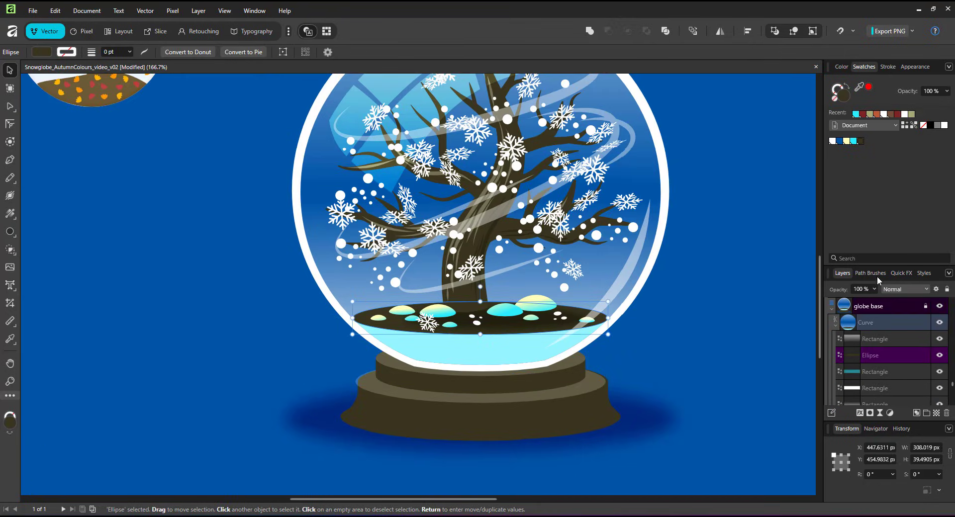
click(832, 141)
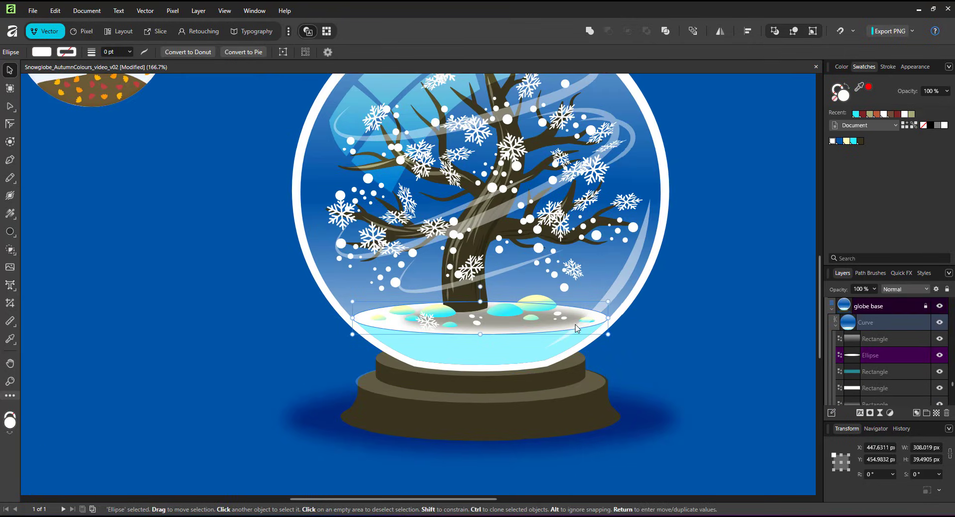
scroll(871, 337, up, 1)
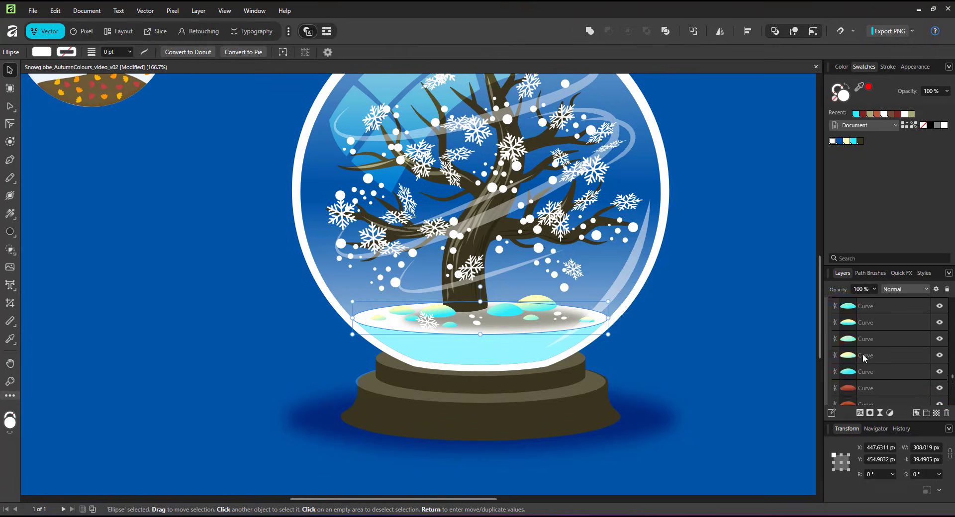
scroll(871, 337, up, 3)
click(871, 355)
click(839, 141)
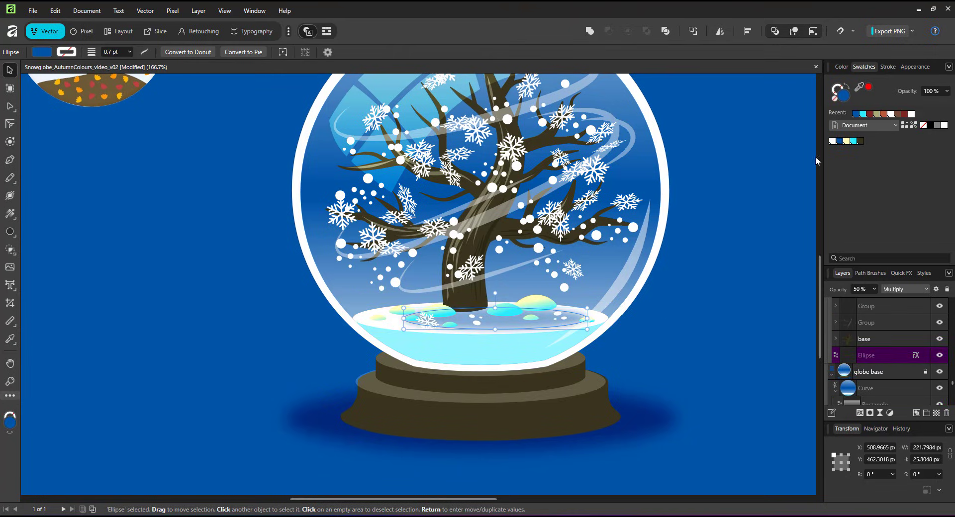
scroll(660, 299, down, 2)
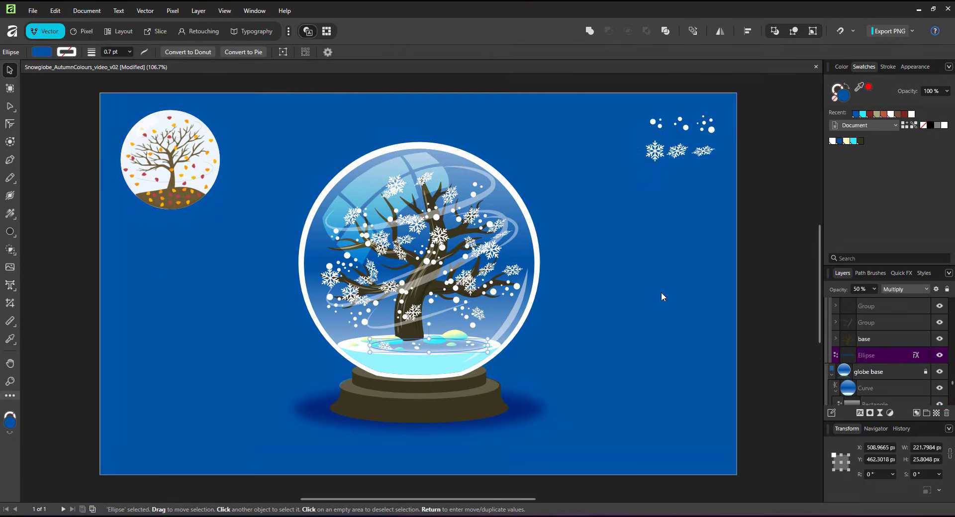
Step: Shrink the upright snowflake shape inside its symbol so that all its copies on the tree become smaller
click(649, 147)
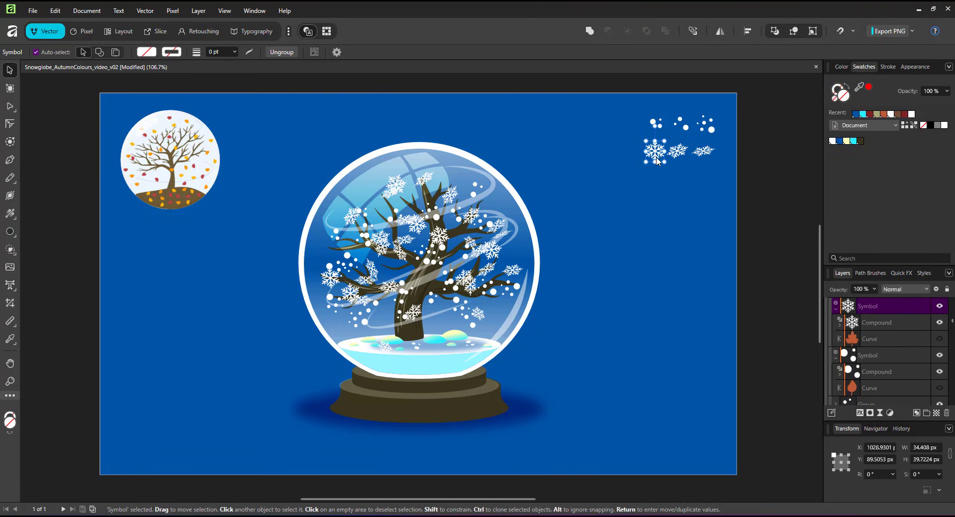
scroll(660, 140, up, 2)
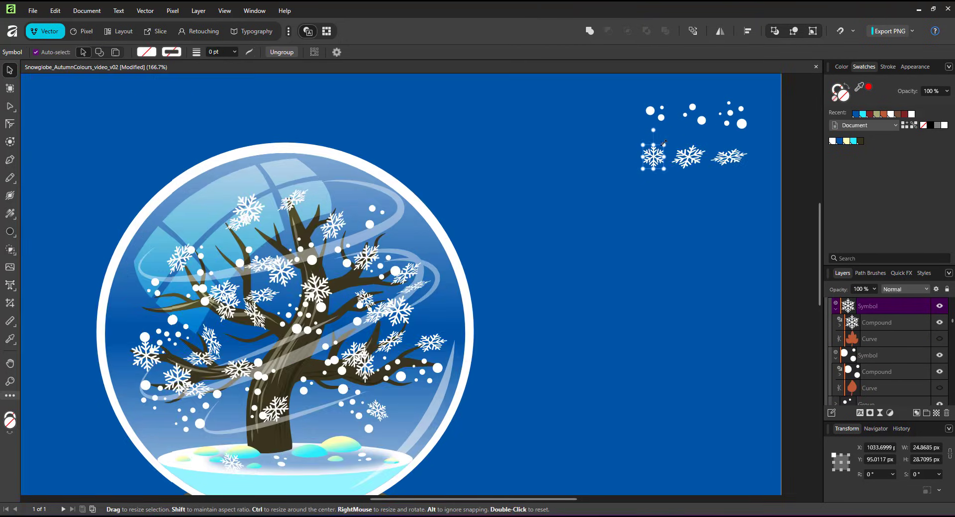
click(872, 324)
drag(671, 141, 752, 156)
Step: Scale down the tilted and flattened snowflakes inside their symbols, the flattened one to about 33 × 22 px, and deselect everything
click(688, 156)
click(871, 325)
click(729, 157)
click(870, 324)
scroll(592, 285, down, 2)
drag(553, 333, 612, 307)
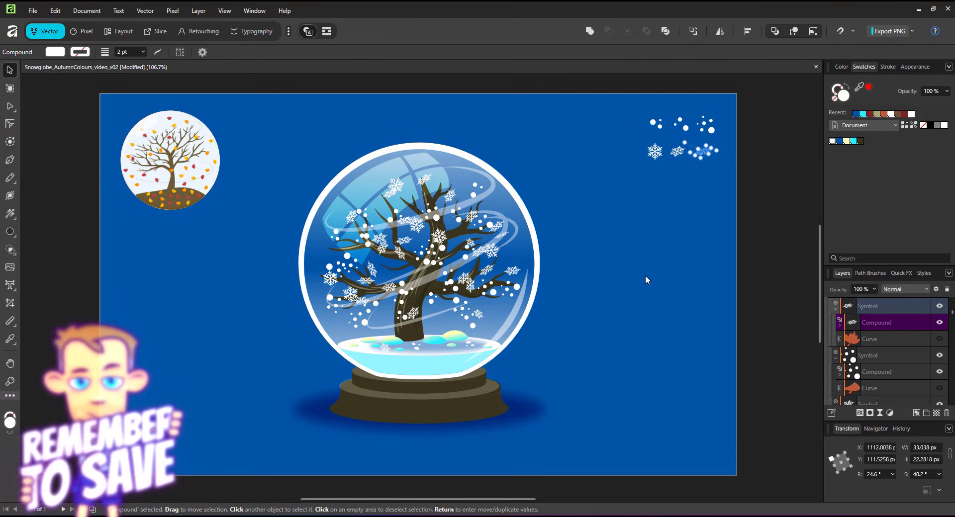
click(754, 314)
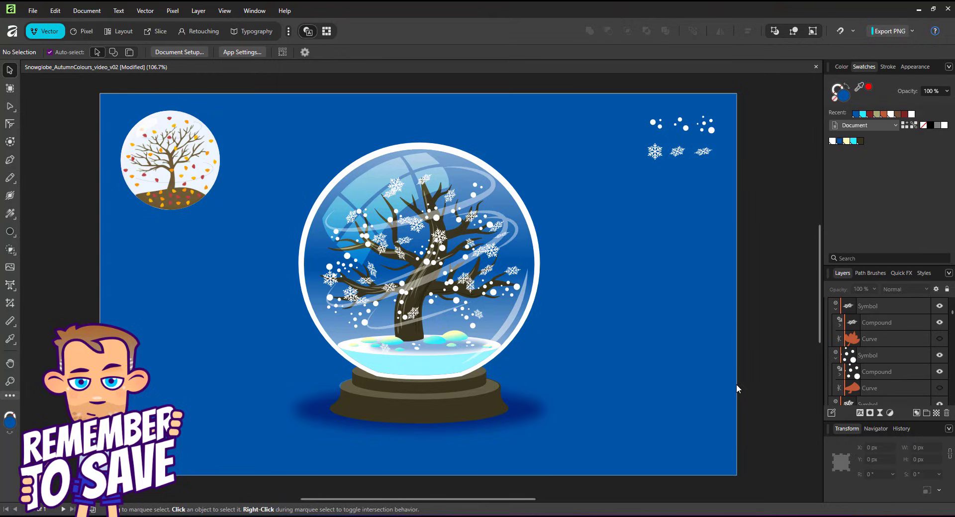